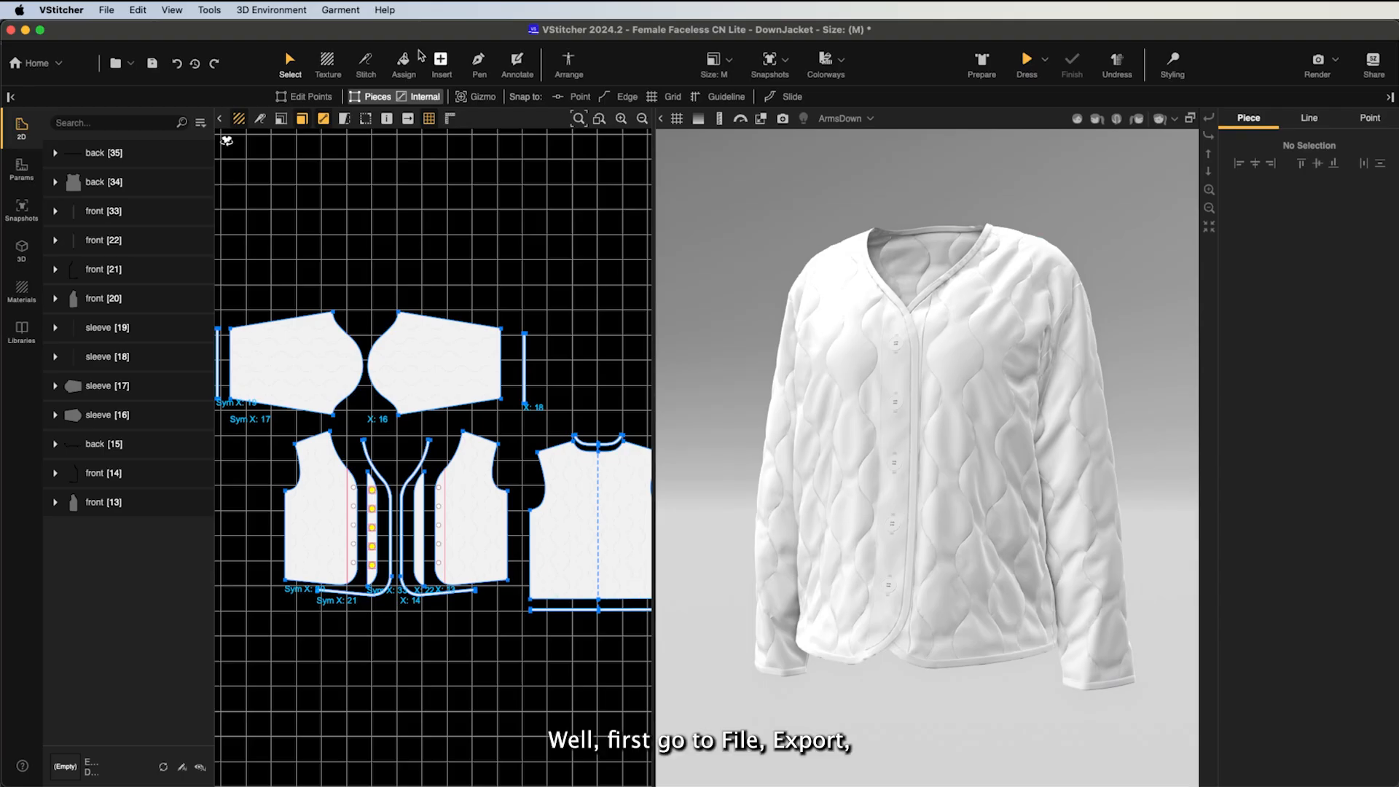
Step: Save the garment export as an Autodesk FBX file named DownJacket in the YouTubeSeries folder
left_click(107, 11)
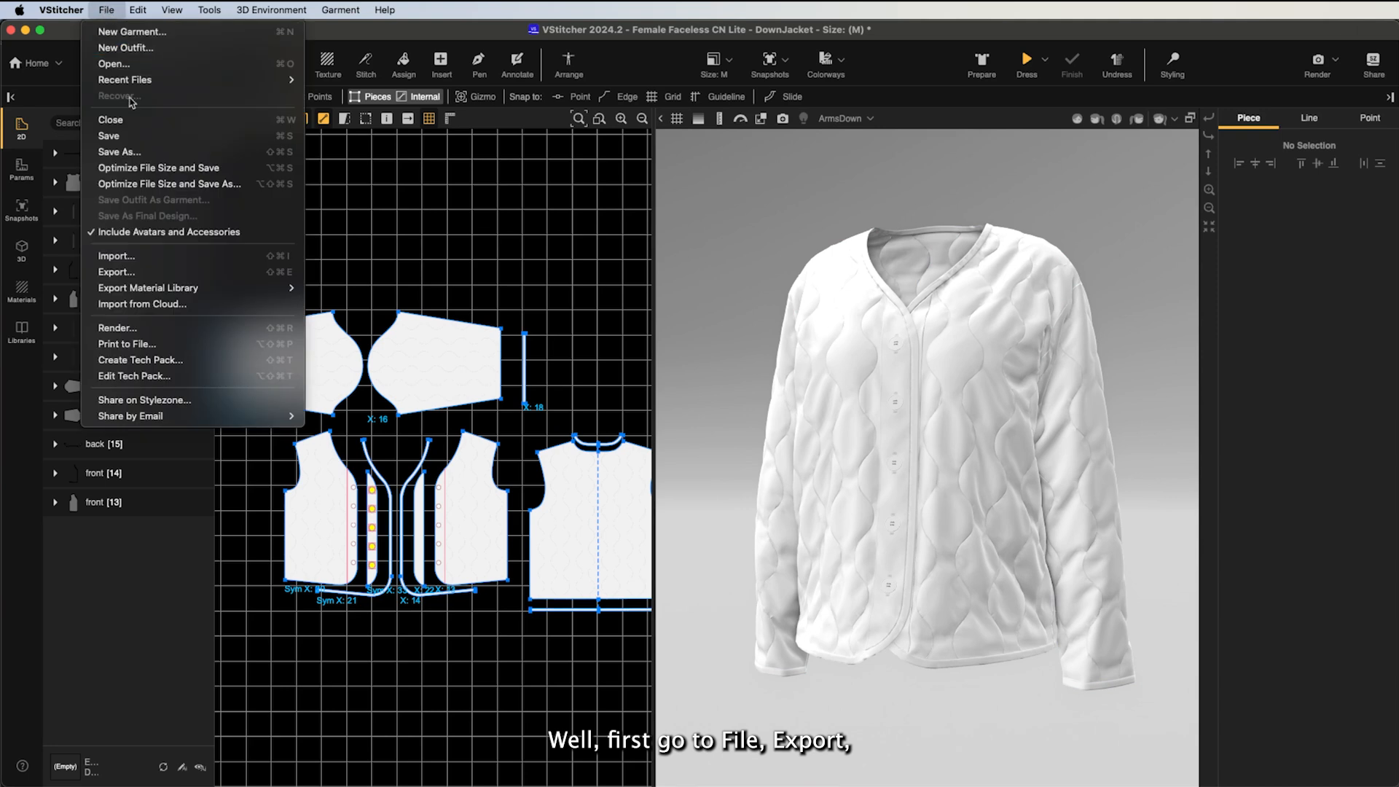
left_click(148, 272)
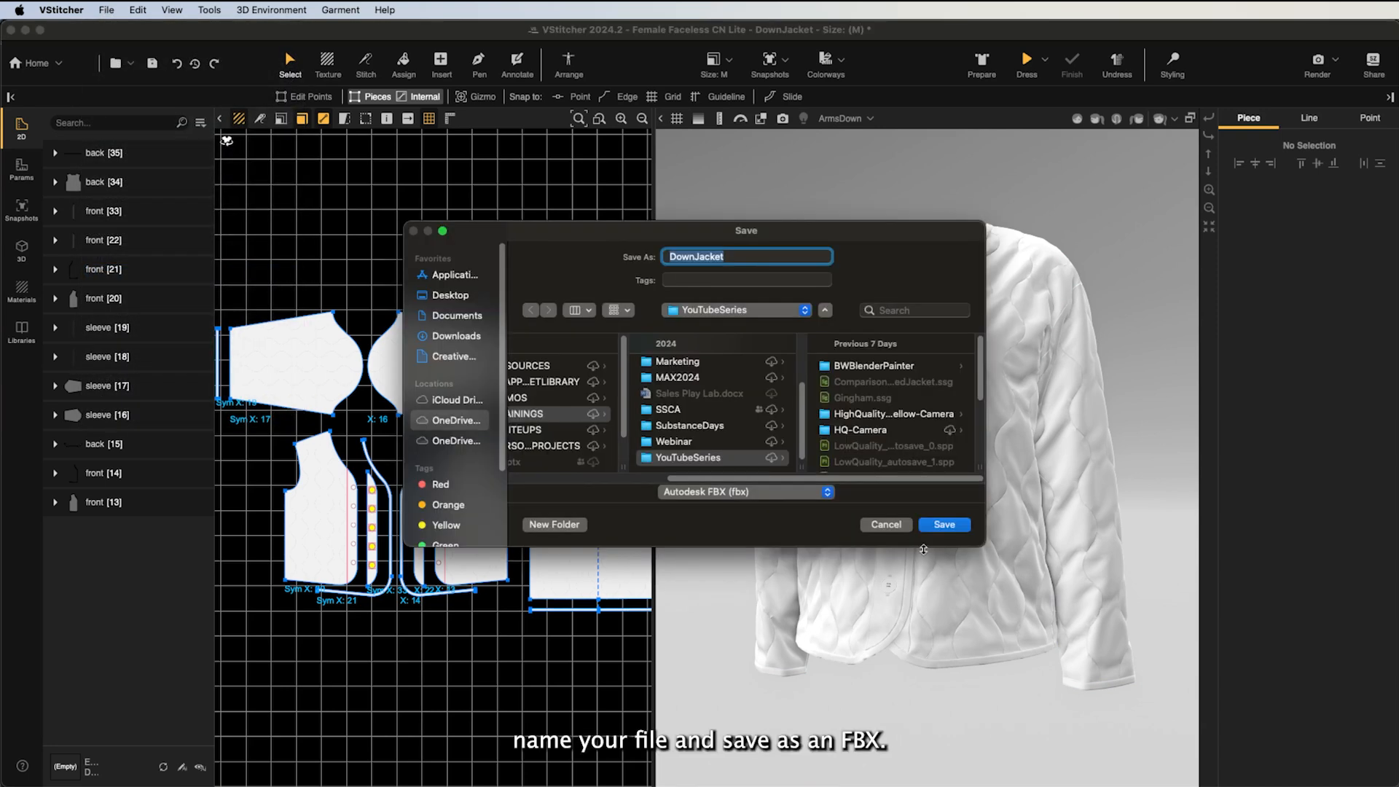
left_click(944, 525)
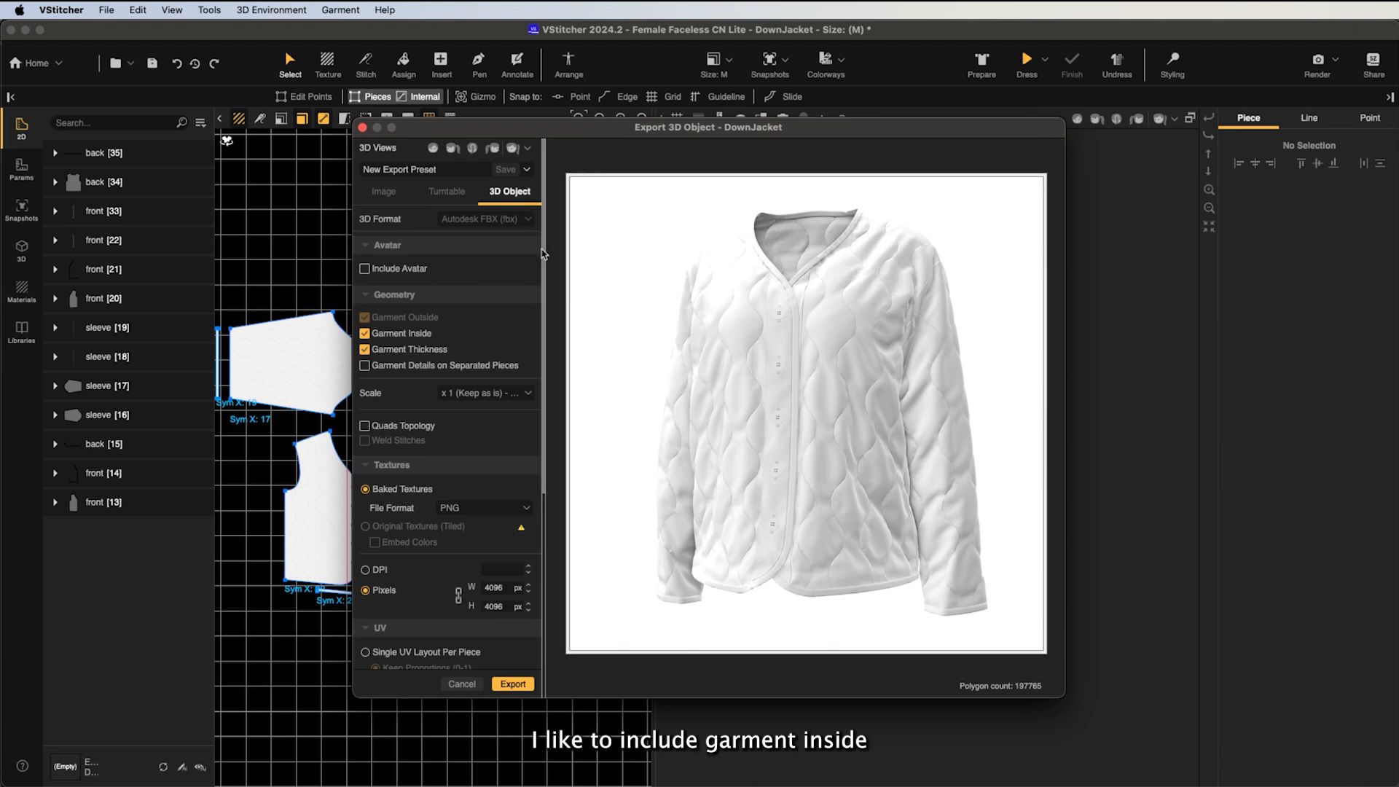
Step: Turn off Optimize 2D Space (Pack UV's) for the single UV layout and export the 3D object
scroll(535, 332, "down", 5)
scroll(536, 332, "down", 7)
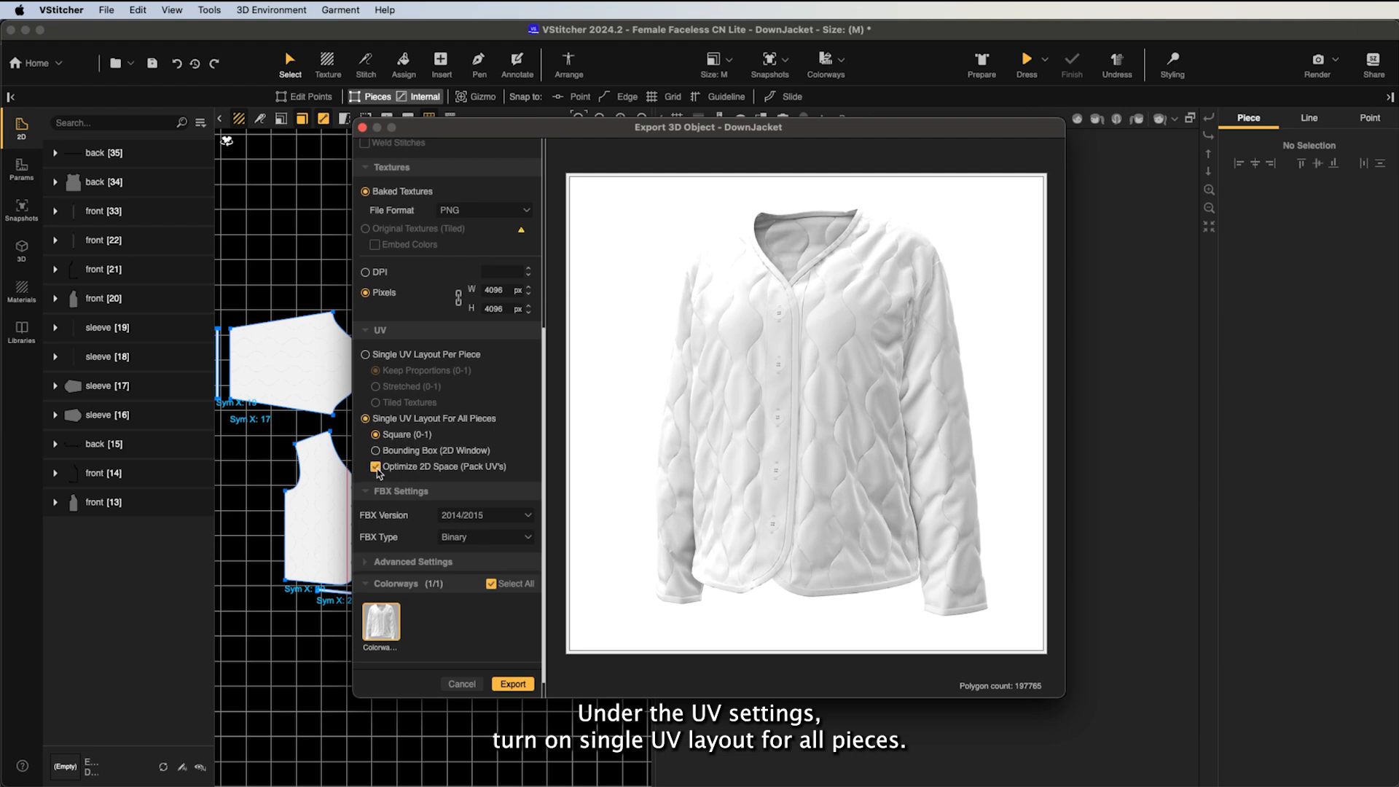
left_click(377, 469)
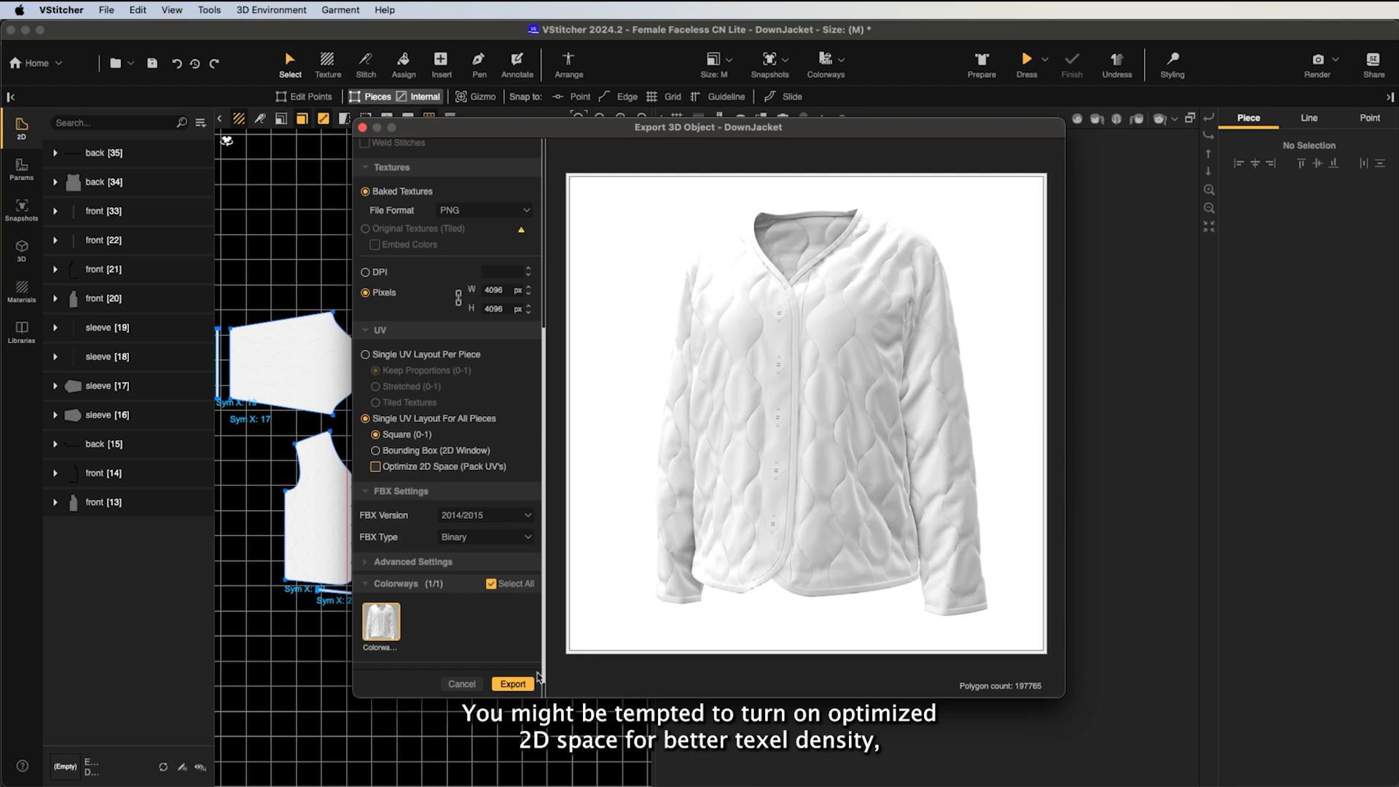
left_click(512, 684)
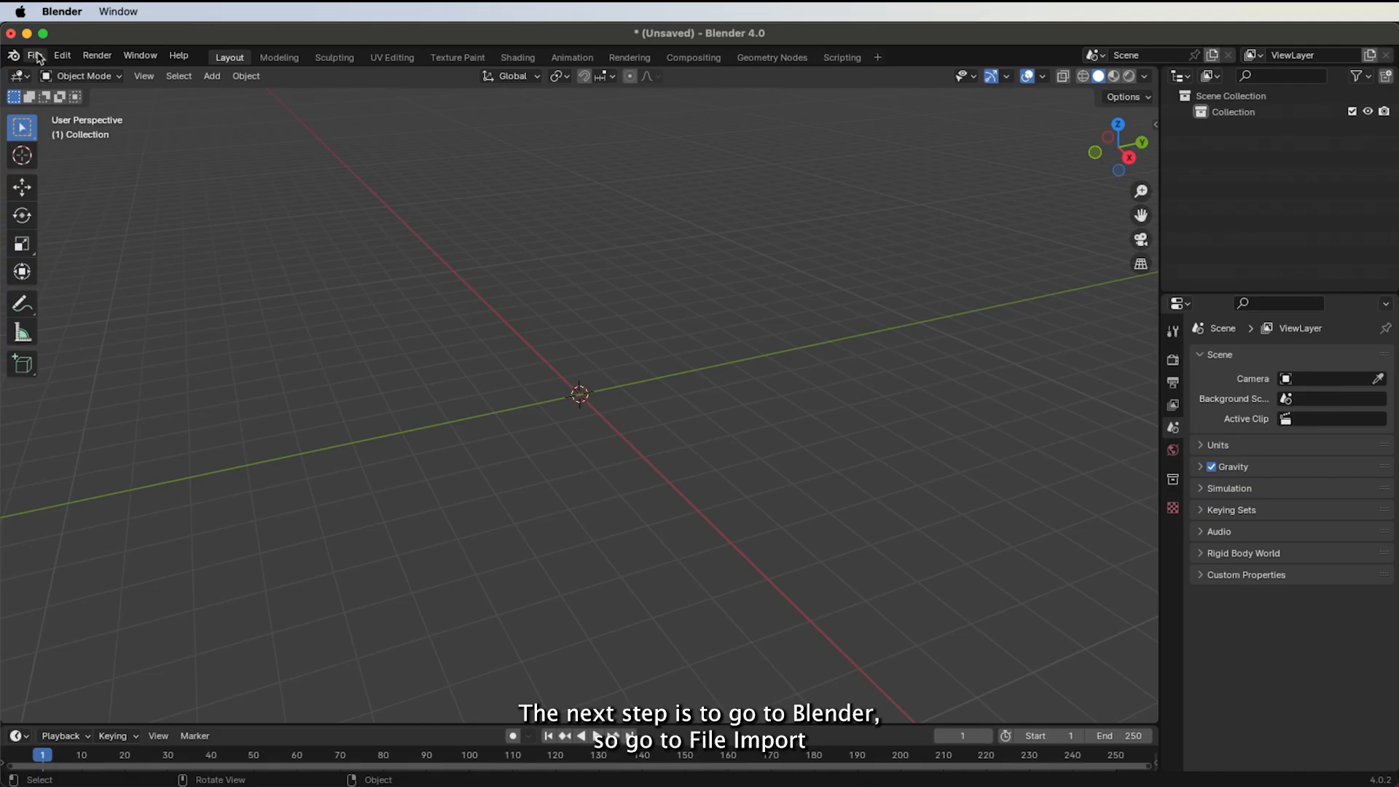
Step: Switch to Blender and import the FBX file DownJacket_Colorway 1.fbx from the DownJacket folder
left_click(36, 57)
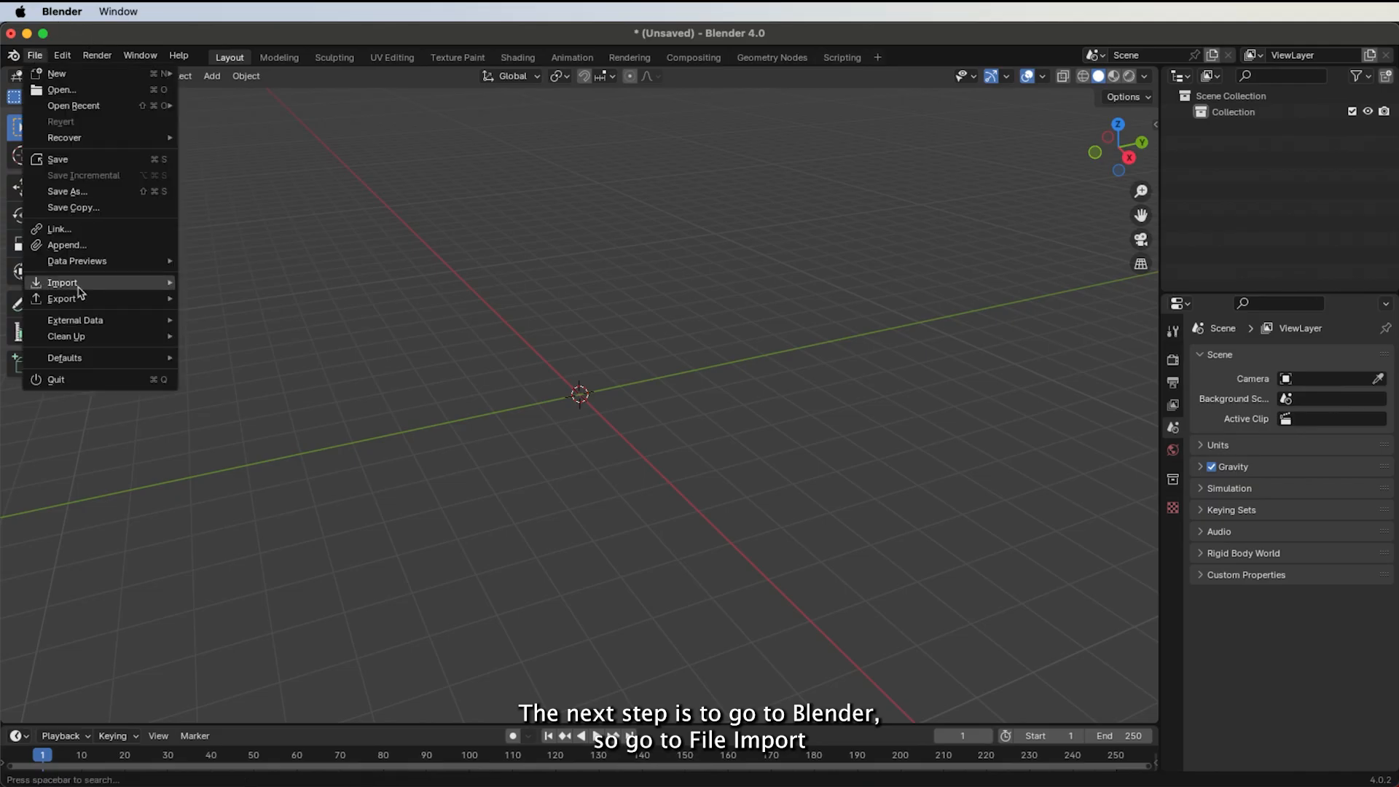
mouse_move(80, 285)
left_click(224, 442)
left_click(594, 357)
left_click(1027, 537)
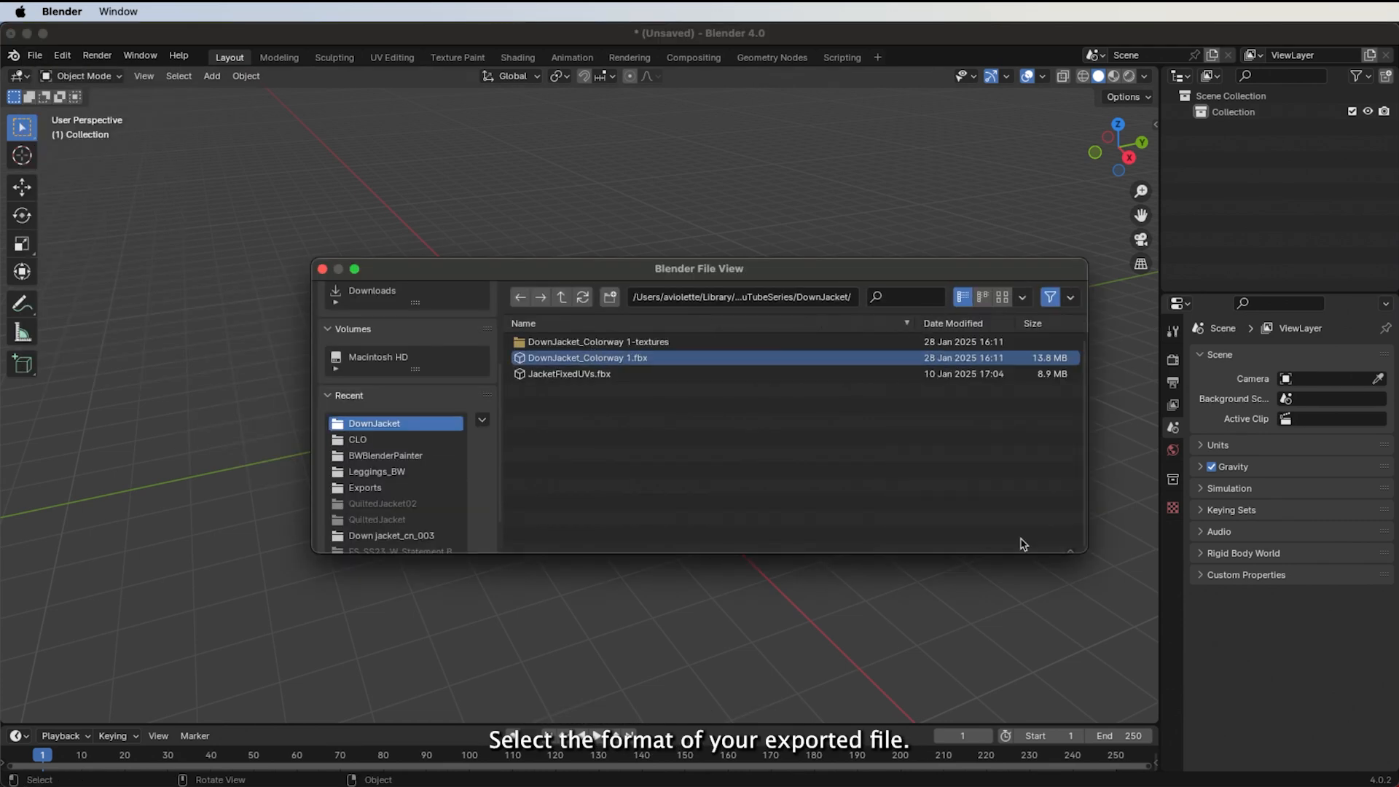
Step: Examine the imported jacket up close, checking which pieces belong to the garment inside and which to the outside
middle_click_drag(510, 312, 623, 248)
left_click_drag(1141, 215, 1161, 305)
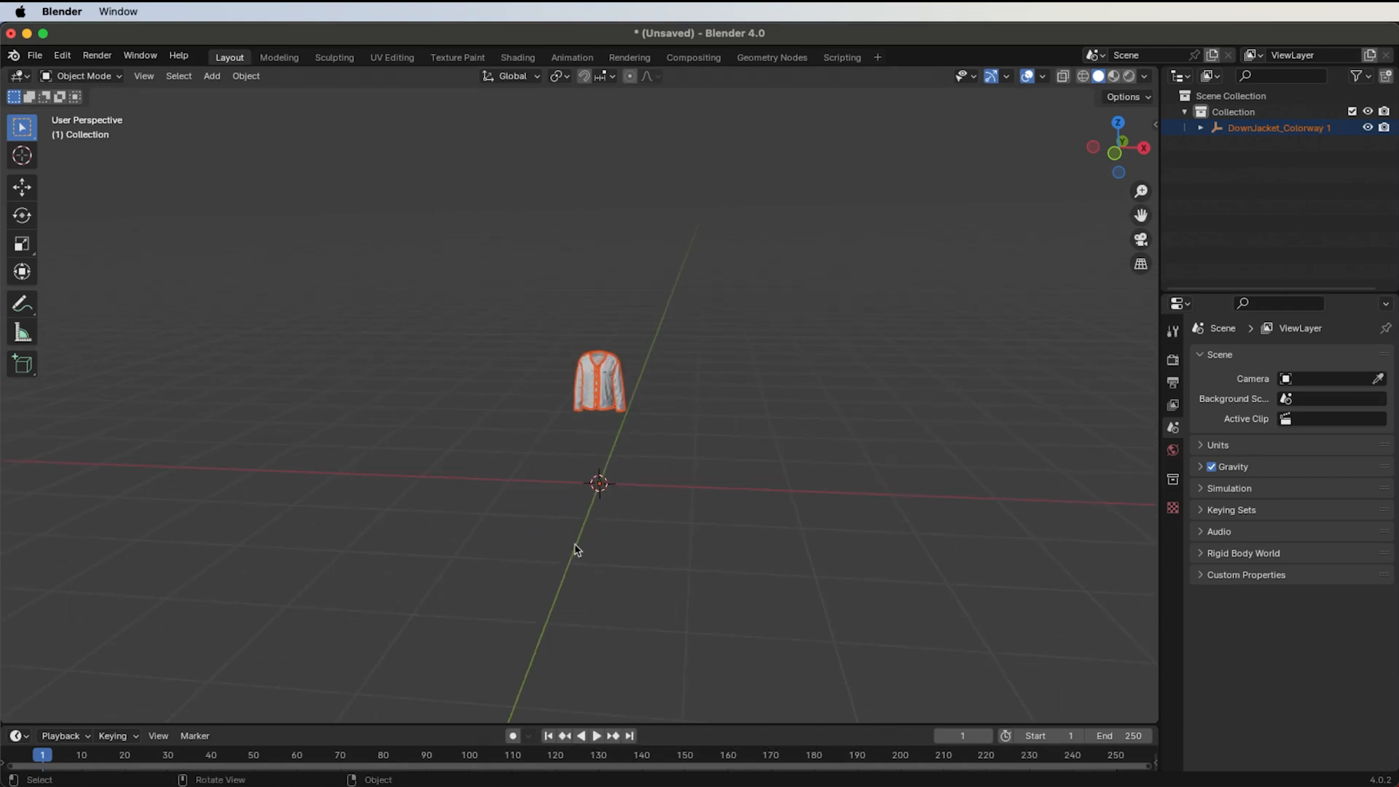
scroll(574, 550, "up", 12)
left_click_drag(1141, 215, 976, 369)
left_click_drag(1114, 151, 1126, 145)
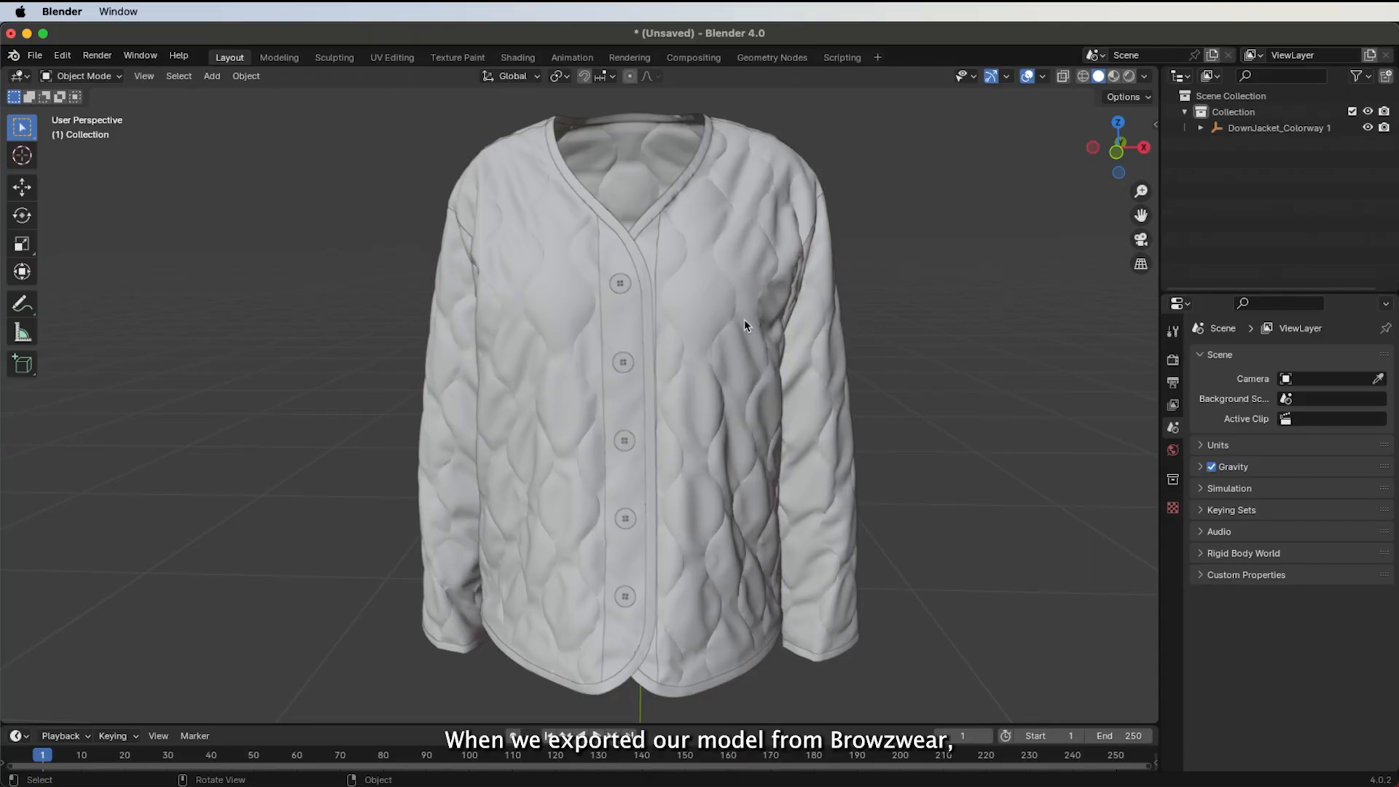
left_click(650, 159)
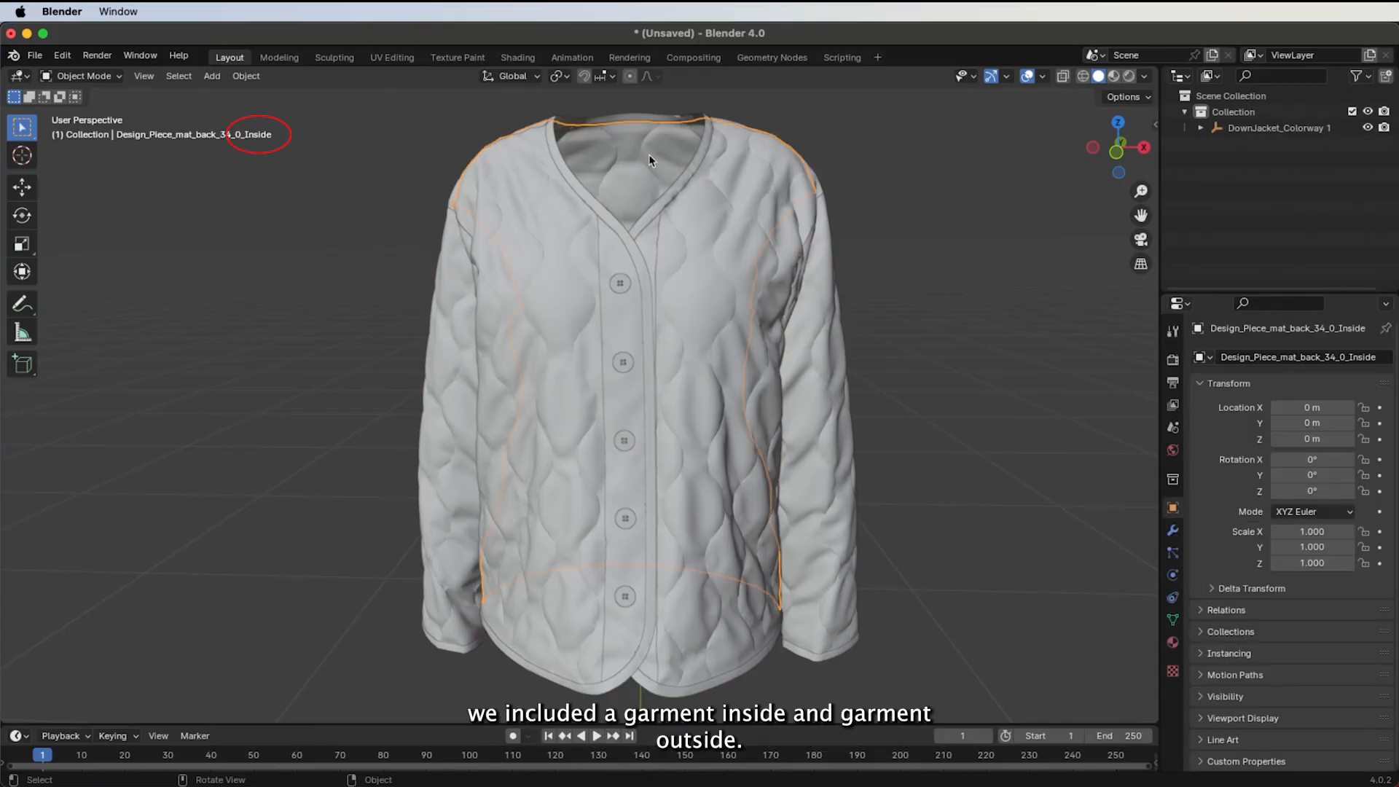
left_click(683, 233)
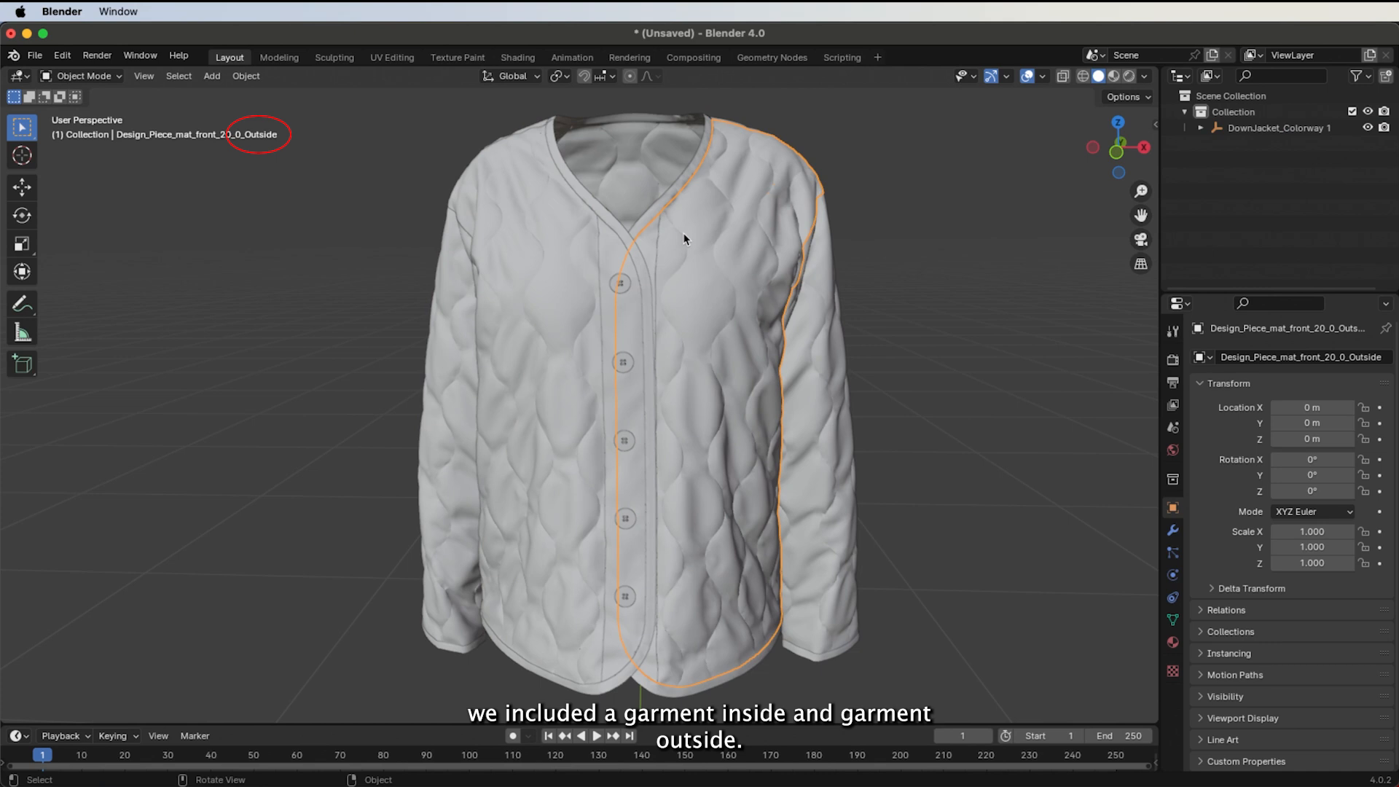
left_click(637, 173)
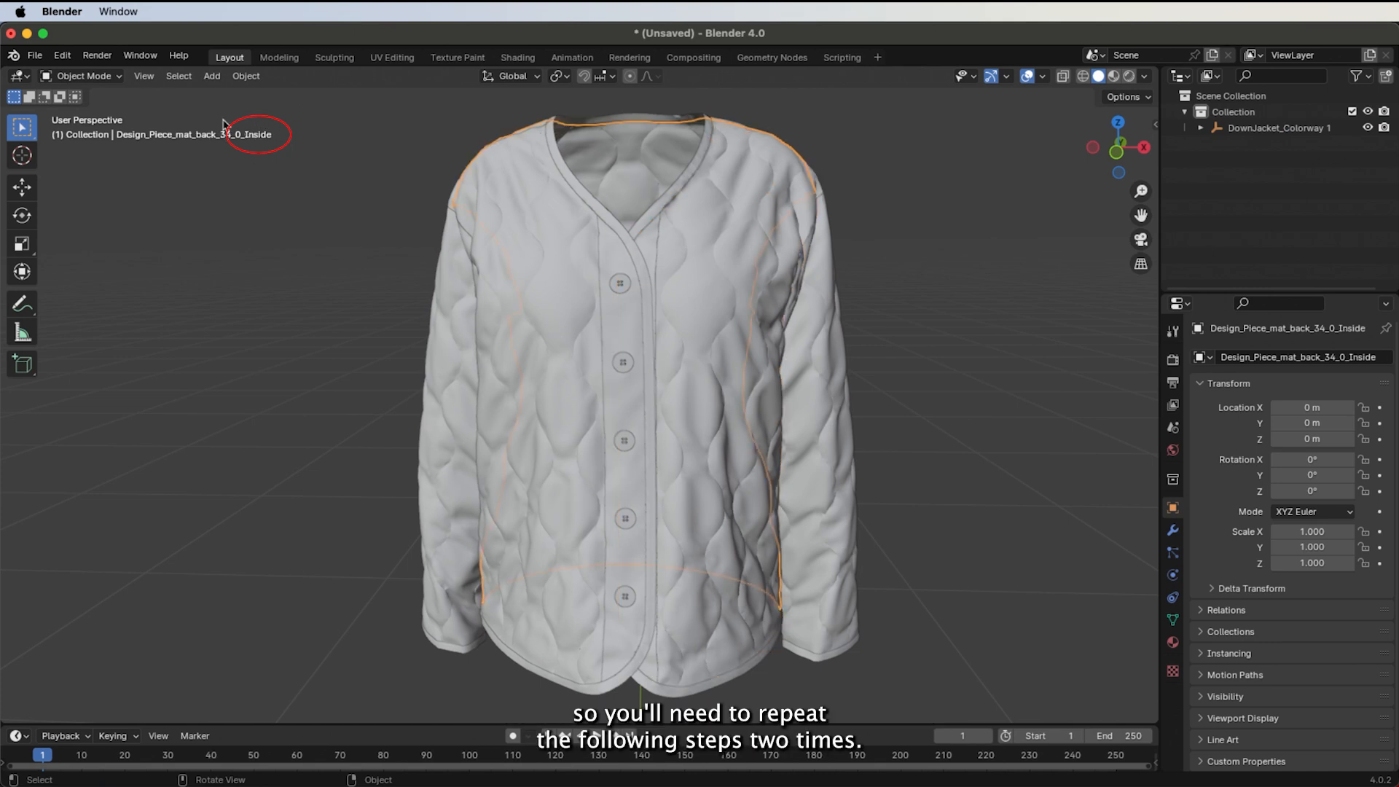
Step: Select an outside front piece of the jacket and extend the selection to all pieces linked by material
left_click(538, 226)
left_click(178, 76)
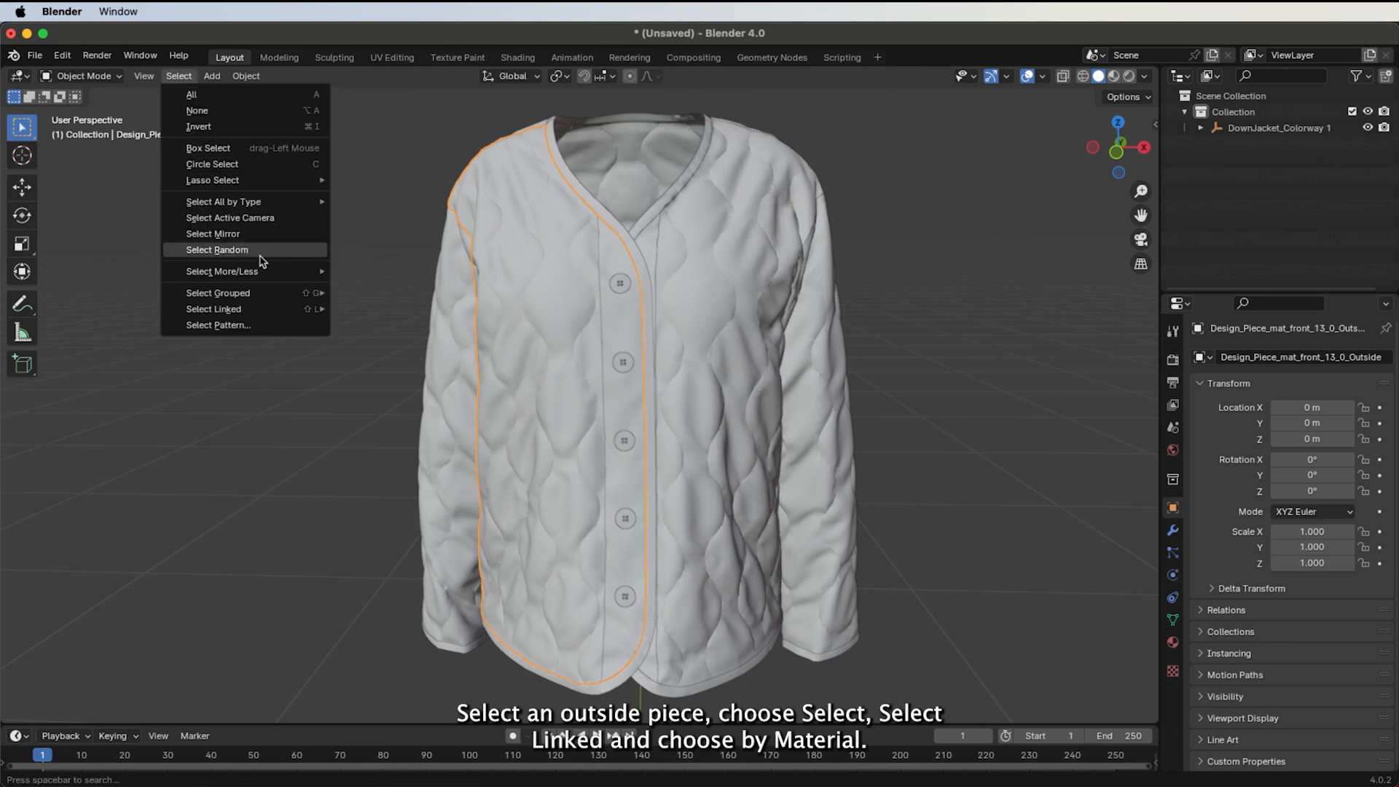
mouse_move(259, 315)
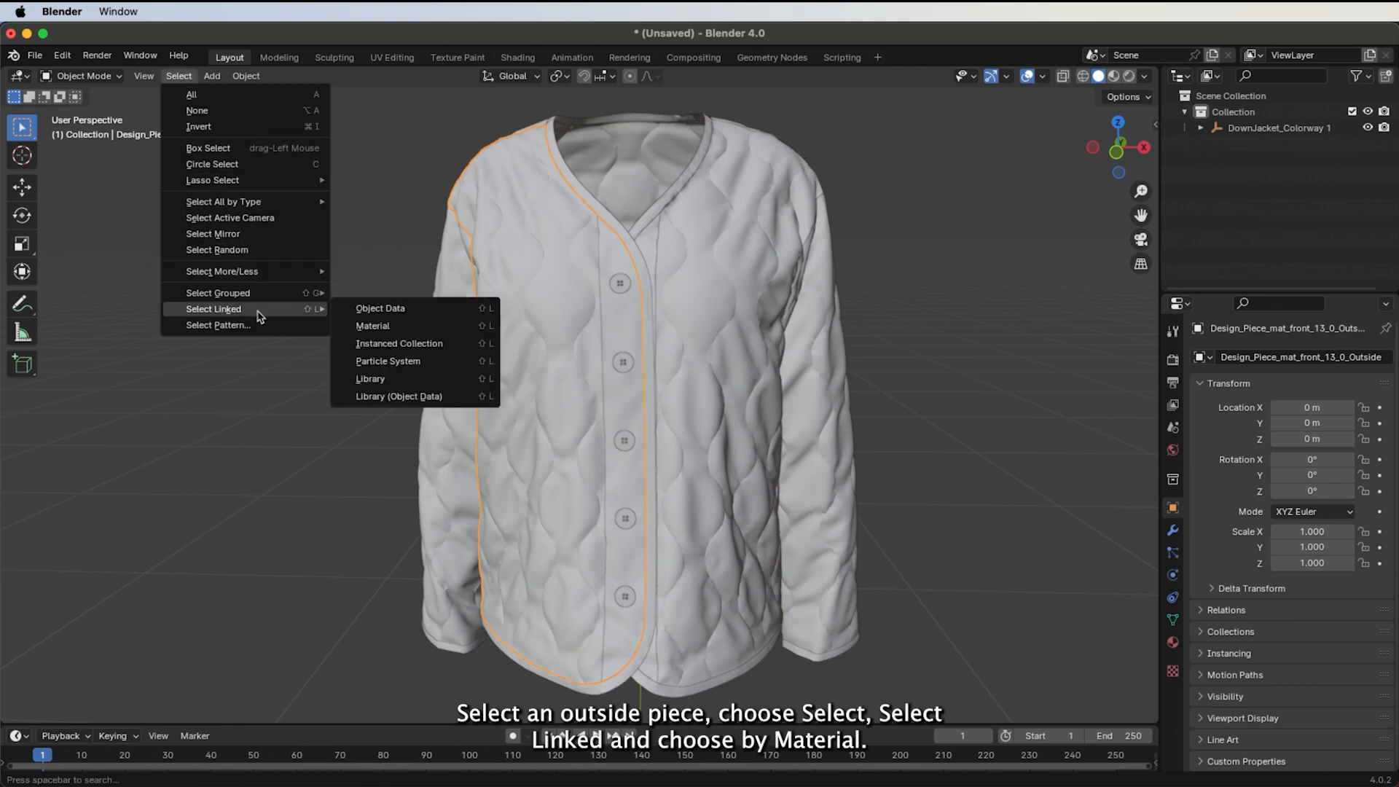
left_click(410, 325)
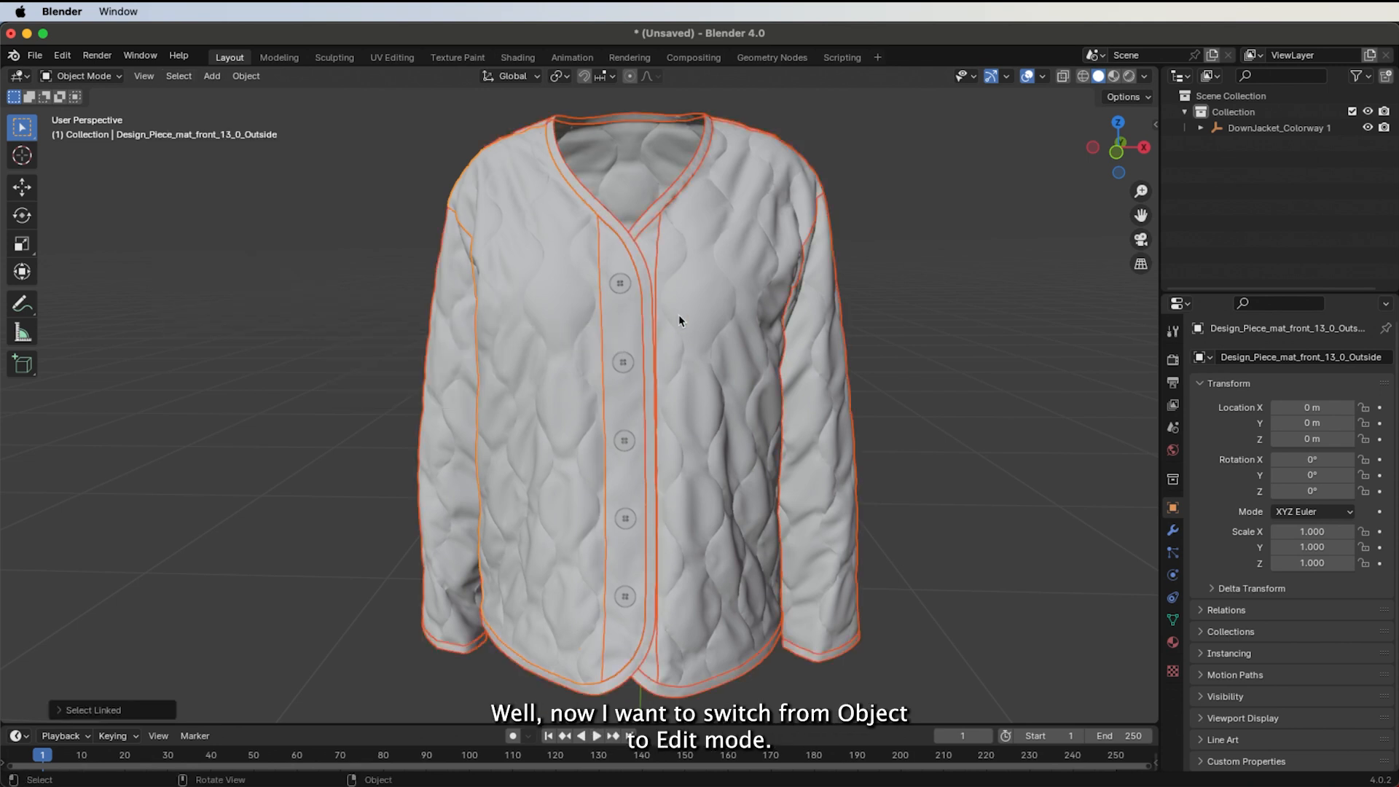
Step: Put the selected outside pieces in Edit Mode and open the UV Editing workspace with a widened UV editor
left_click(109, 76)
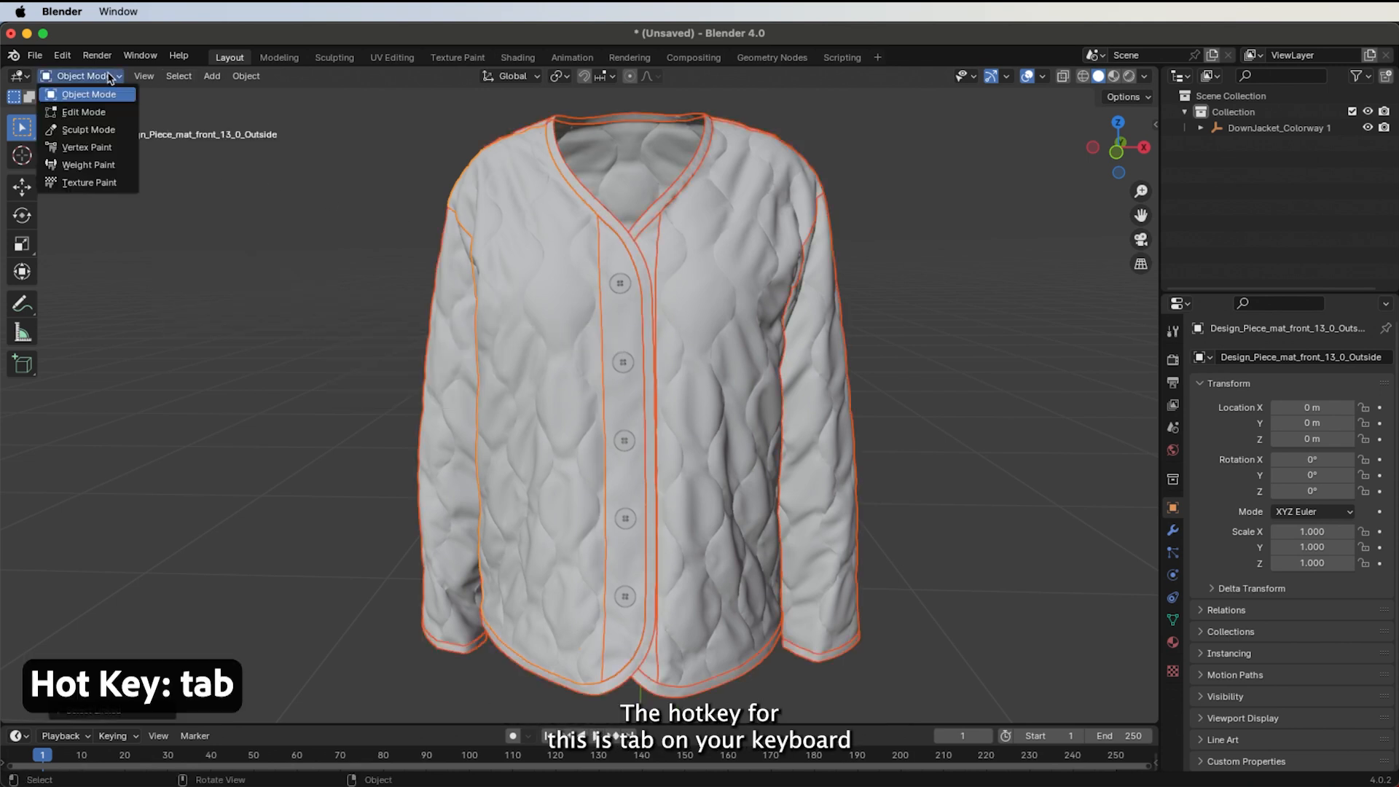
left_click(80, 113)
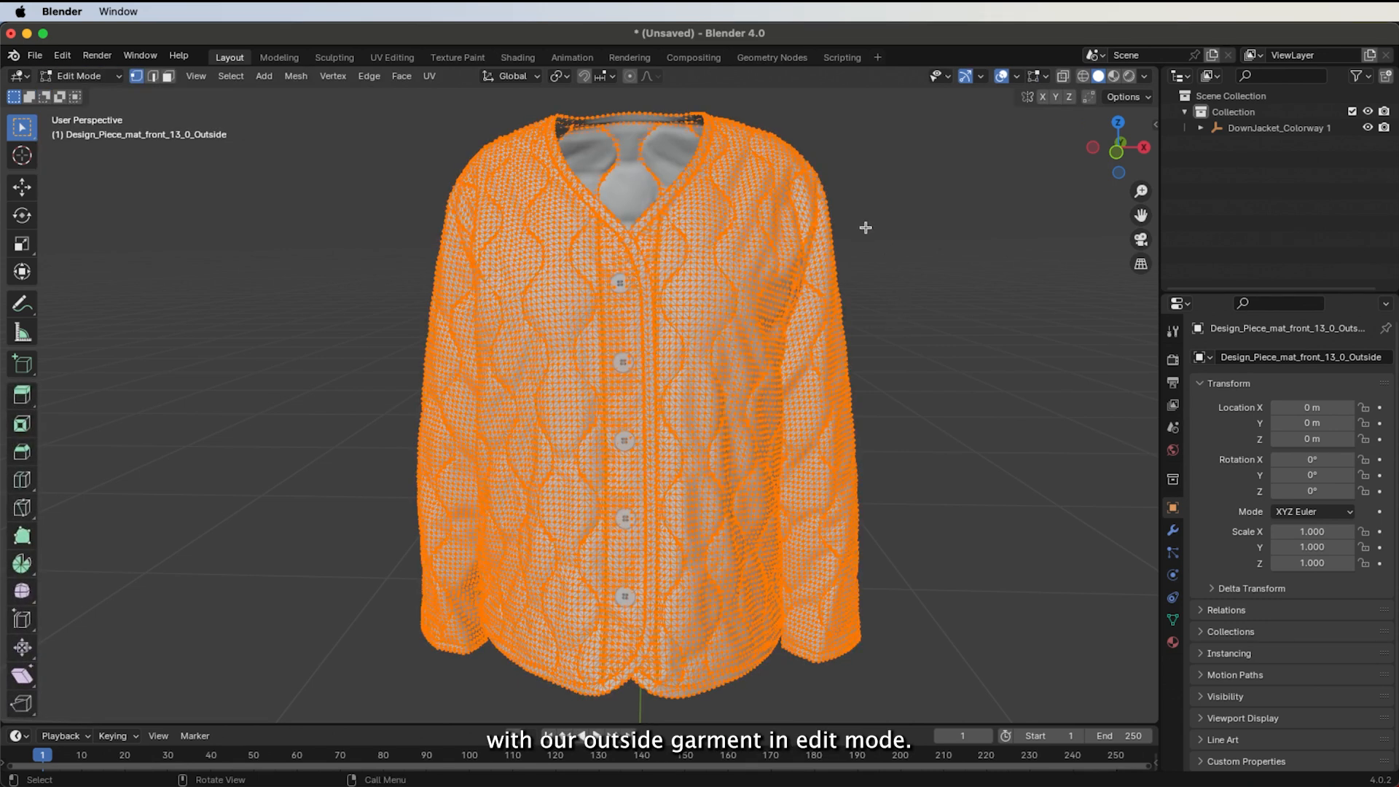
left_click(412, 63)
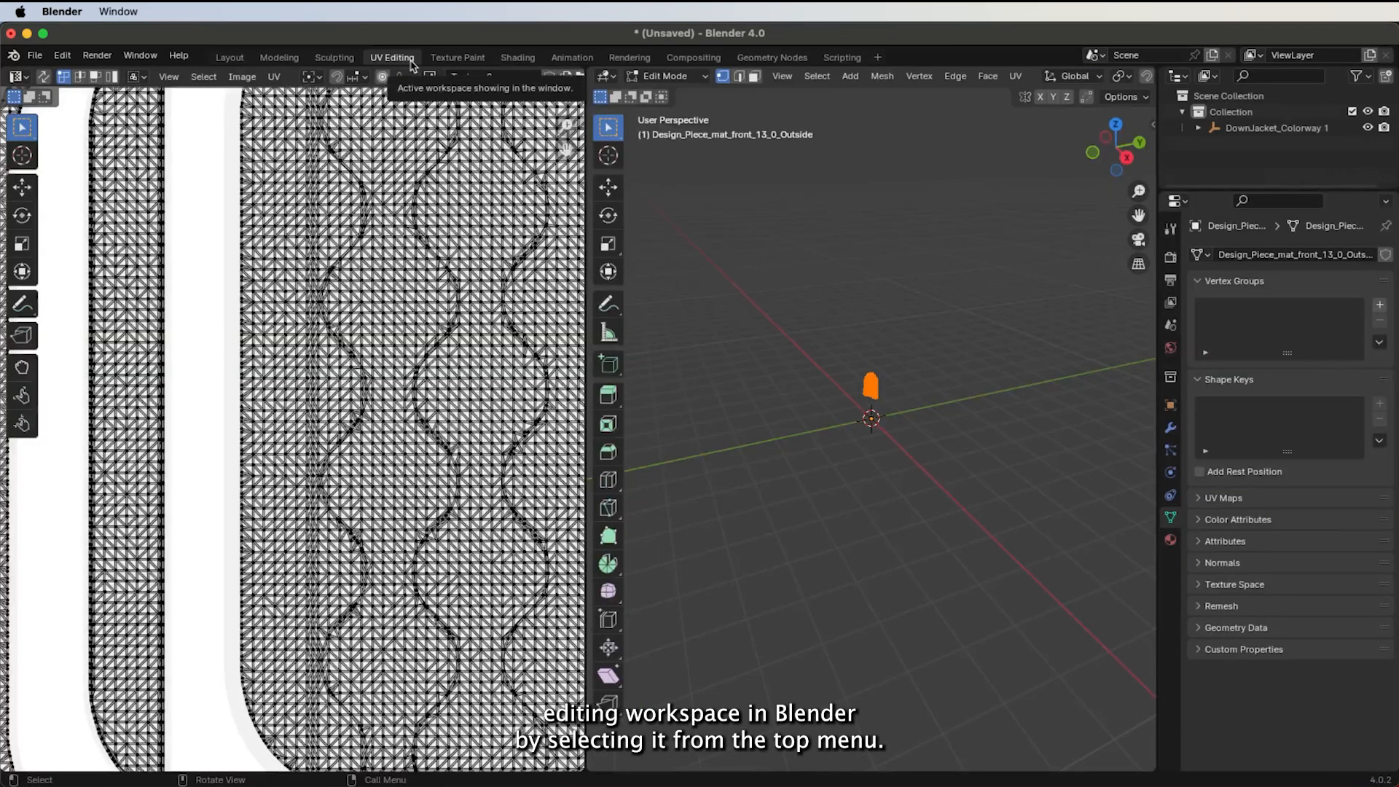
scroll(344, 353, "down", 5)
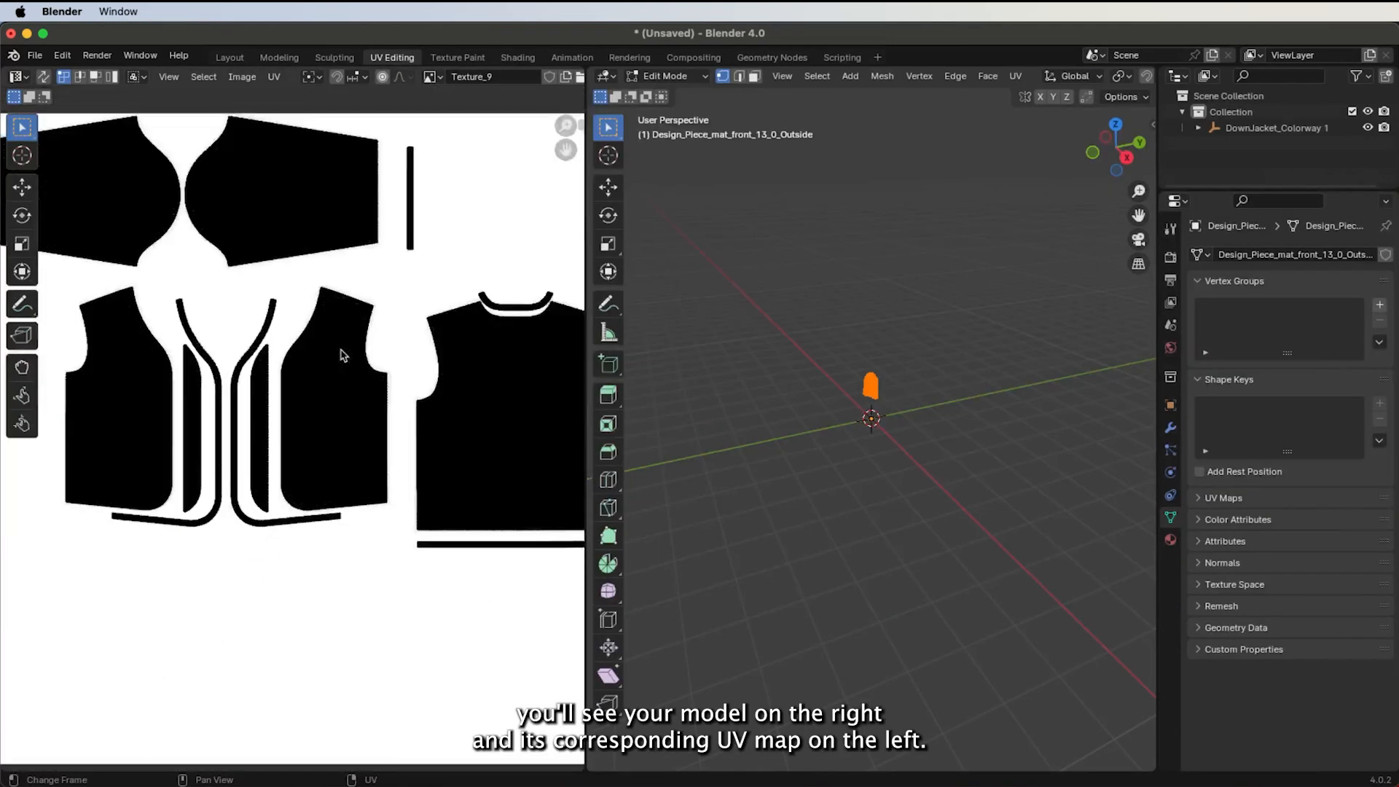
scroll(343, 355, "down", 4)
left_click_drag(587, 331, 808, 333)
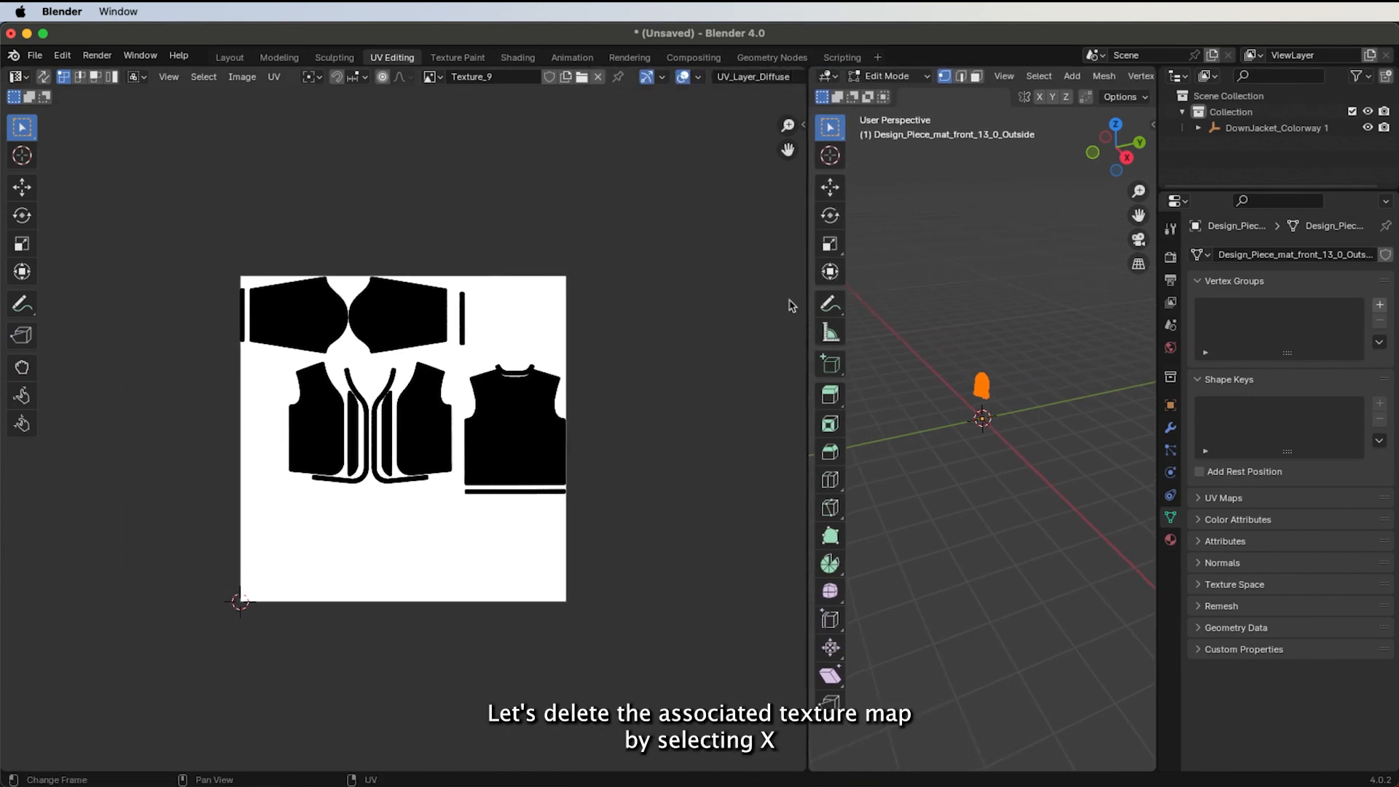
Step: Unlink the Texture_9 image from the UV editor and create a new 1024 px image with the Color Grid type
left_click(598, 80)
left_click(464, 80)
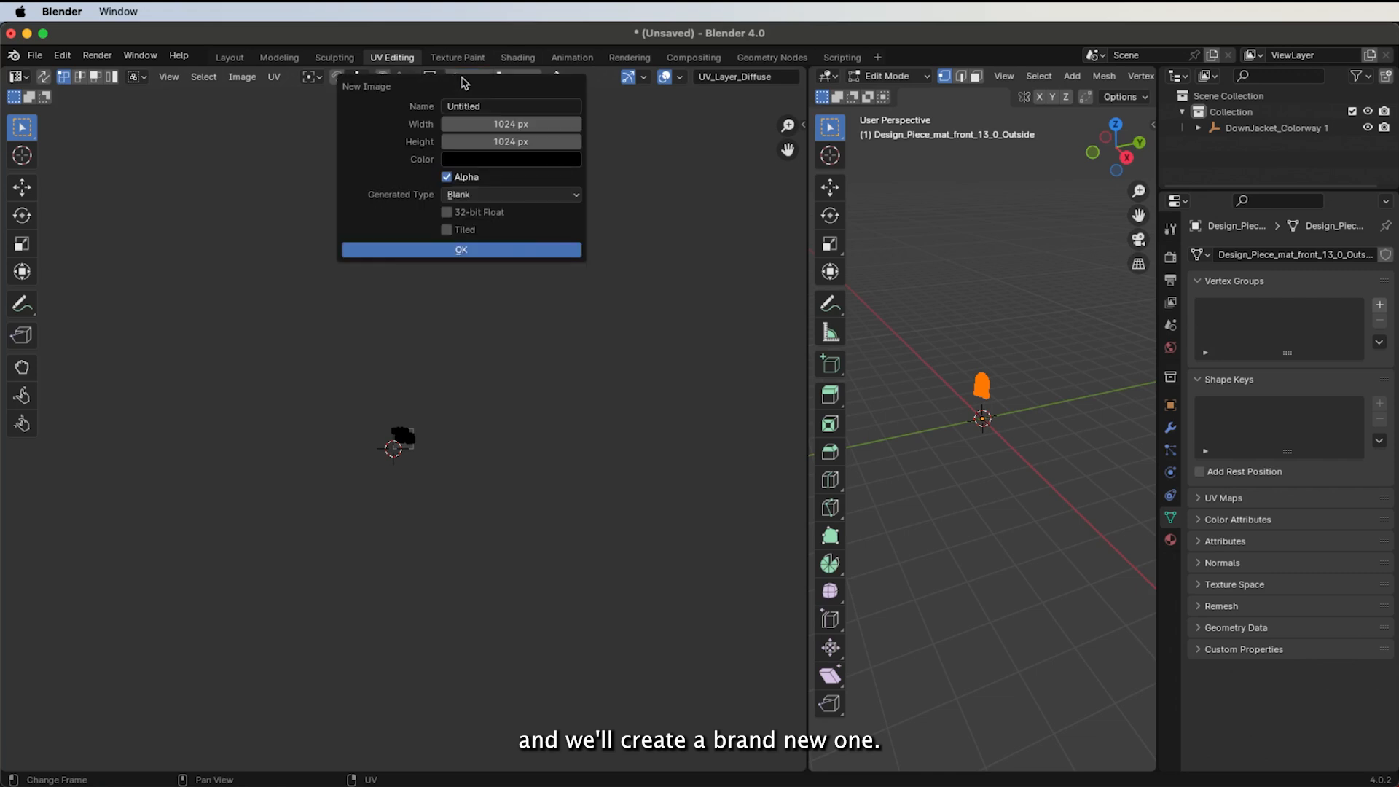
left_click(514, 194)
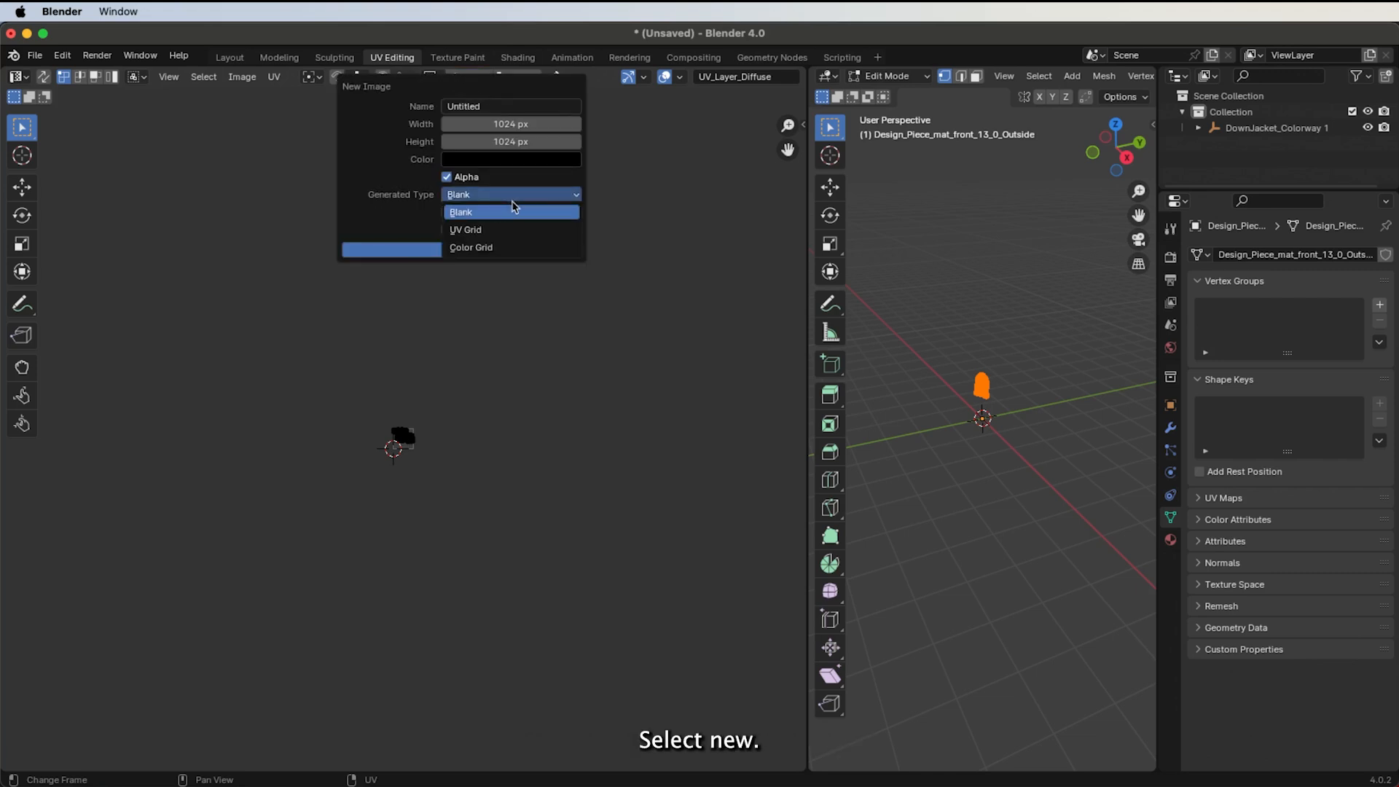
left_click(494, 249)
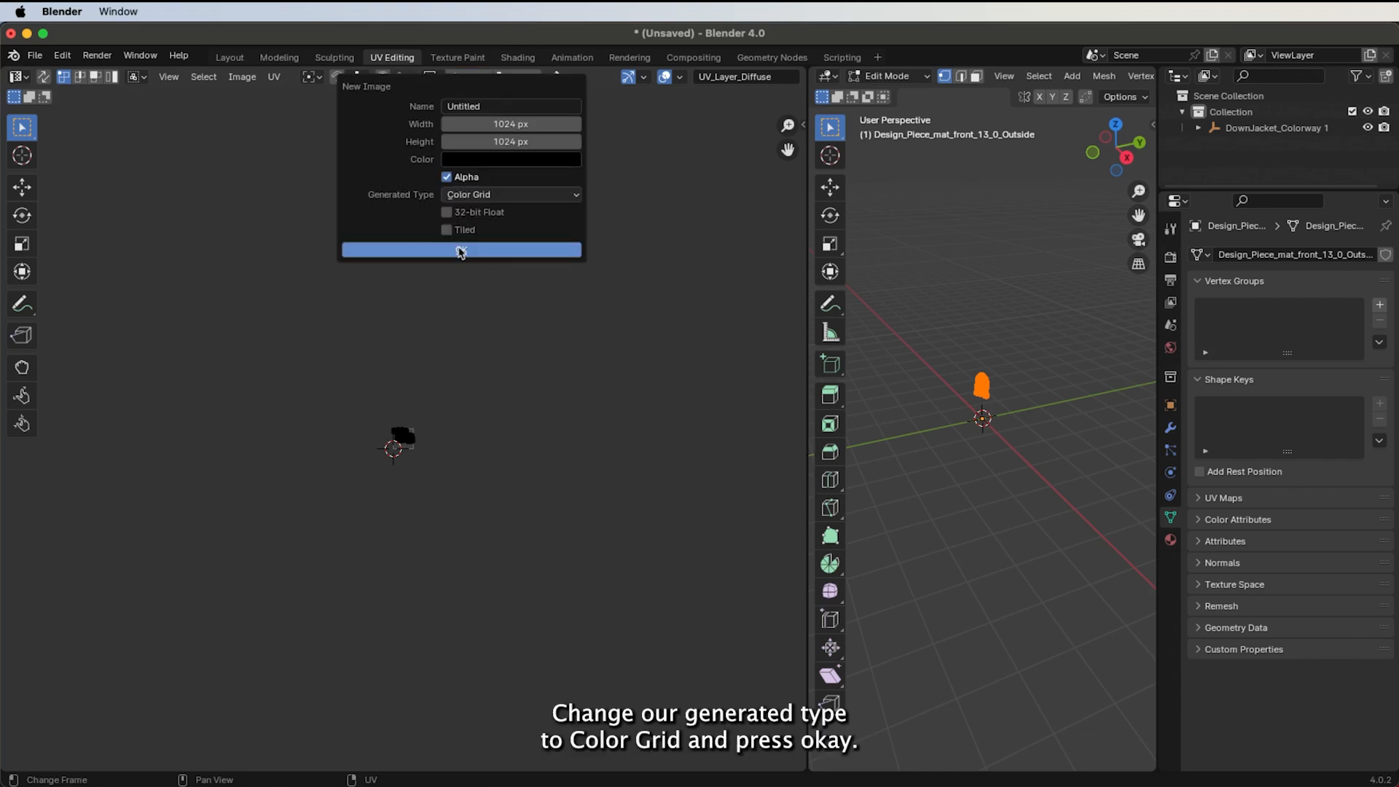
left_click(461, 250)
scroll(402, 455, "up", 6)
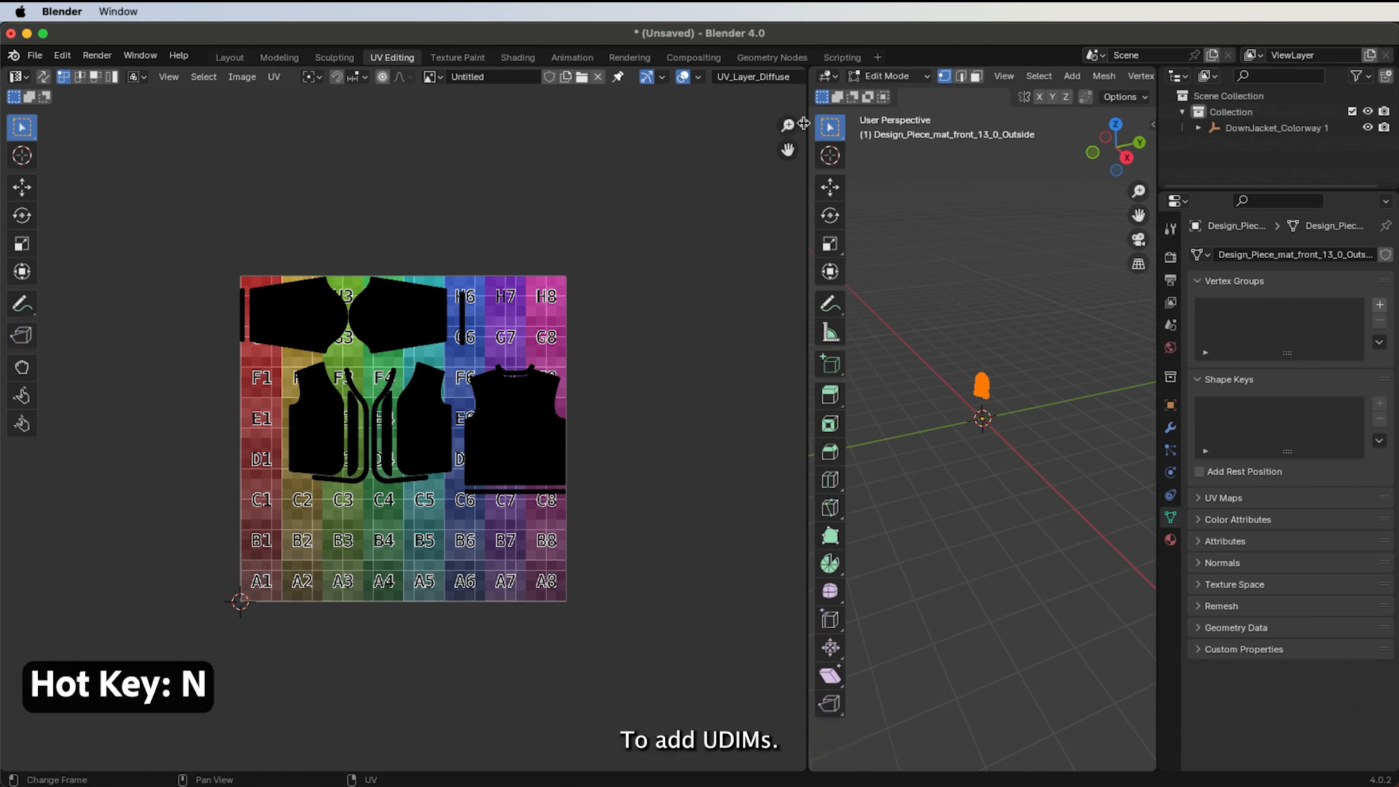
Step: Show the UV editor's image properties and set the image source to UDIM Tiles
key("n")
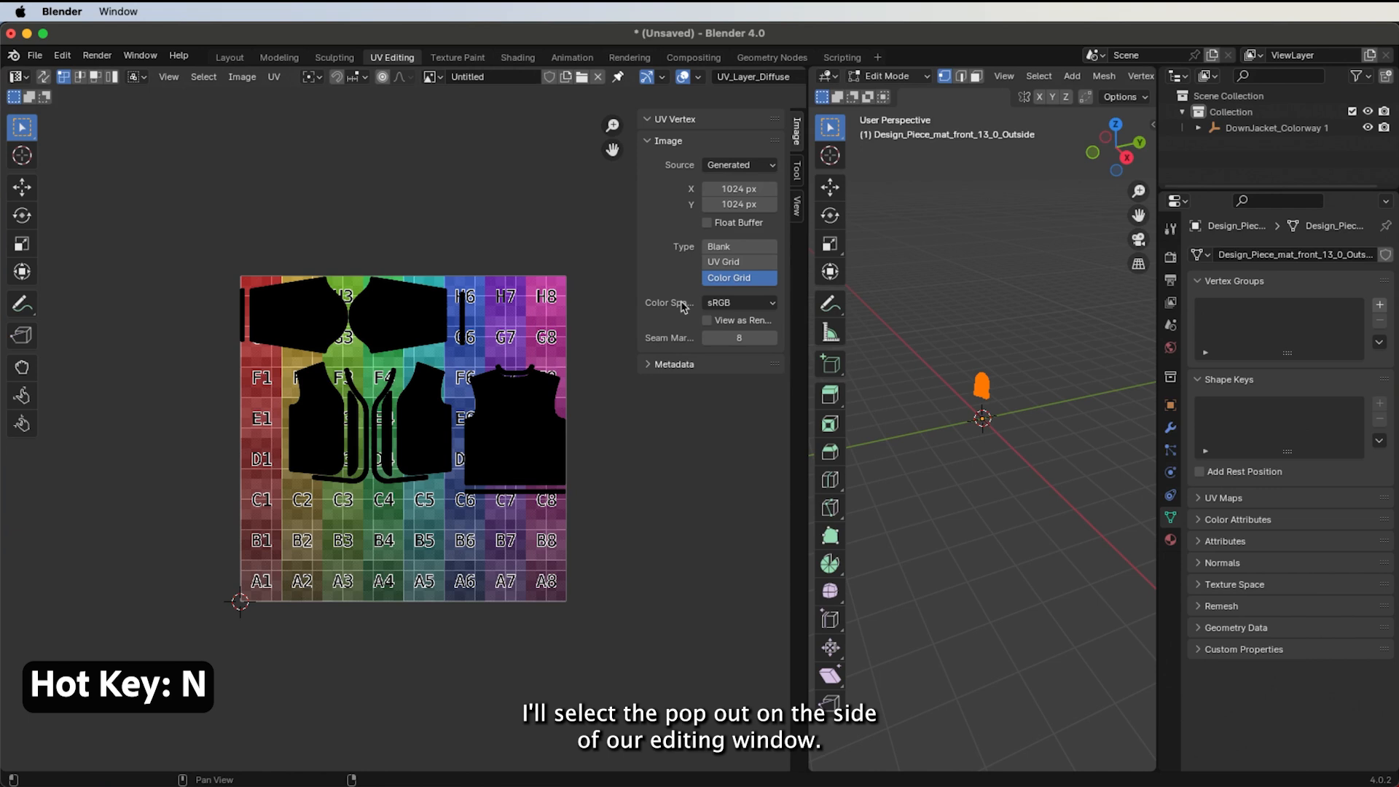
left_click(743, 163)
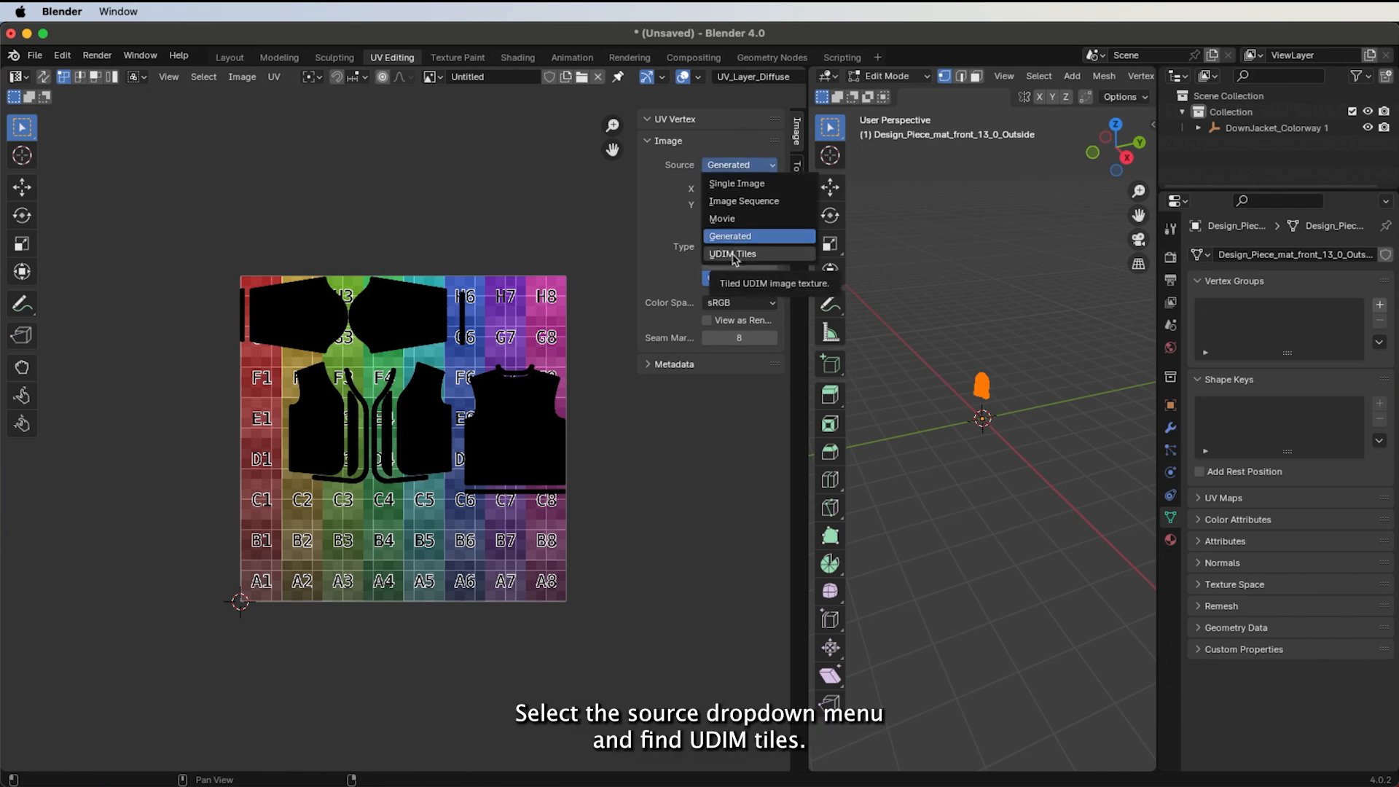
left_click(734, 255)
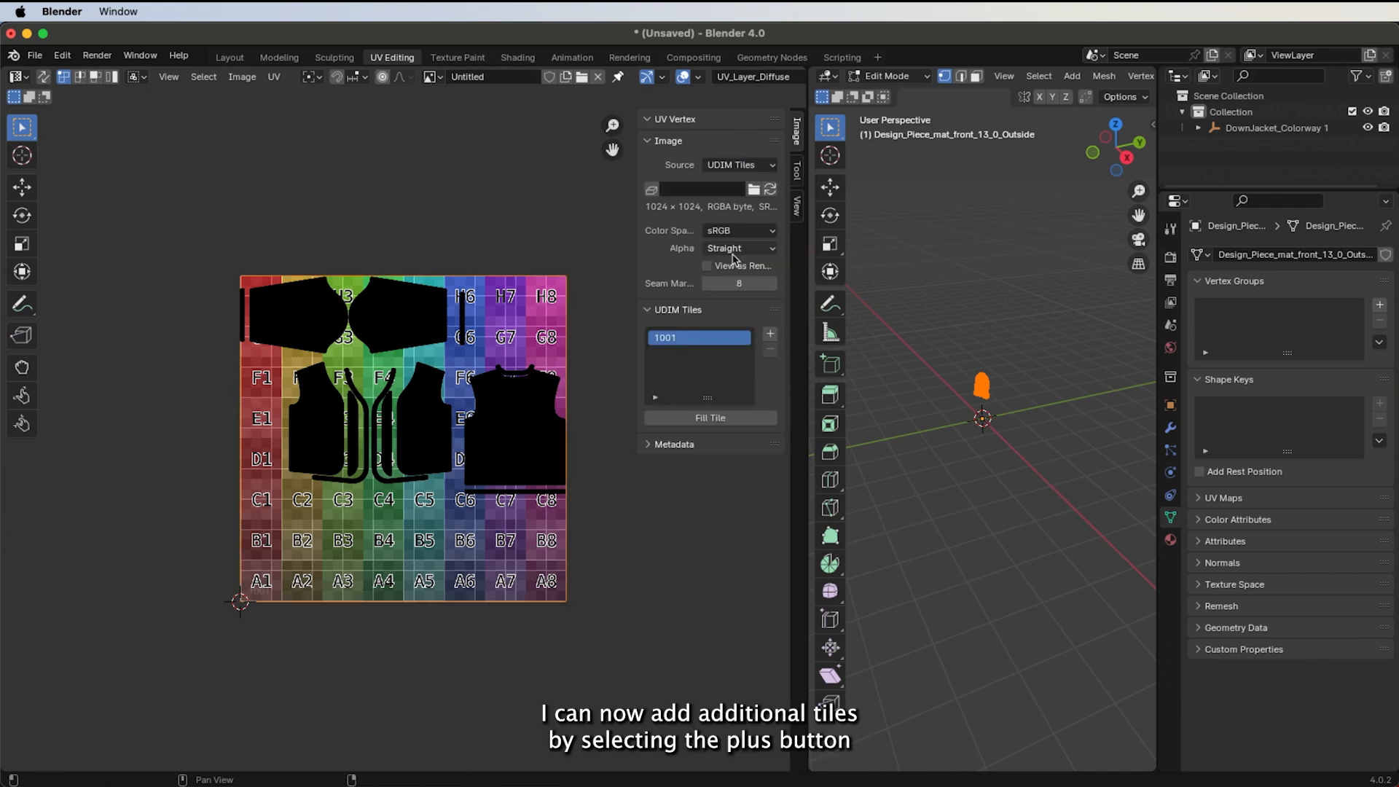
Step: Add three UDIM tiles starting at number 1002, with Color Grid as their generated type
left_click(769, 337)
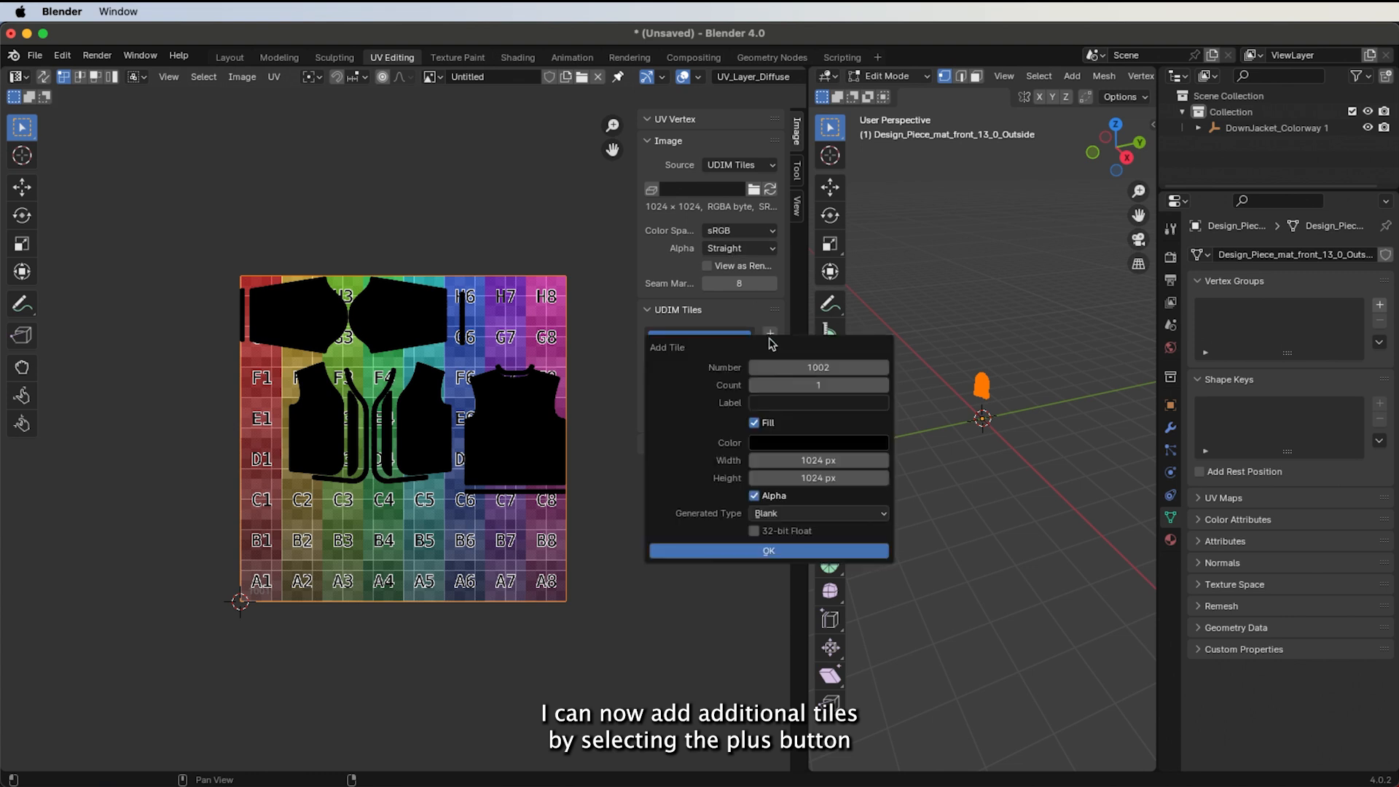
left_click(883, 384)
left_click(882, 385)
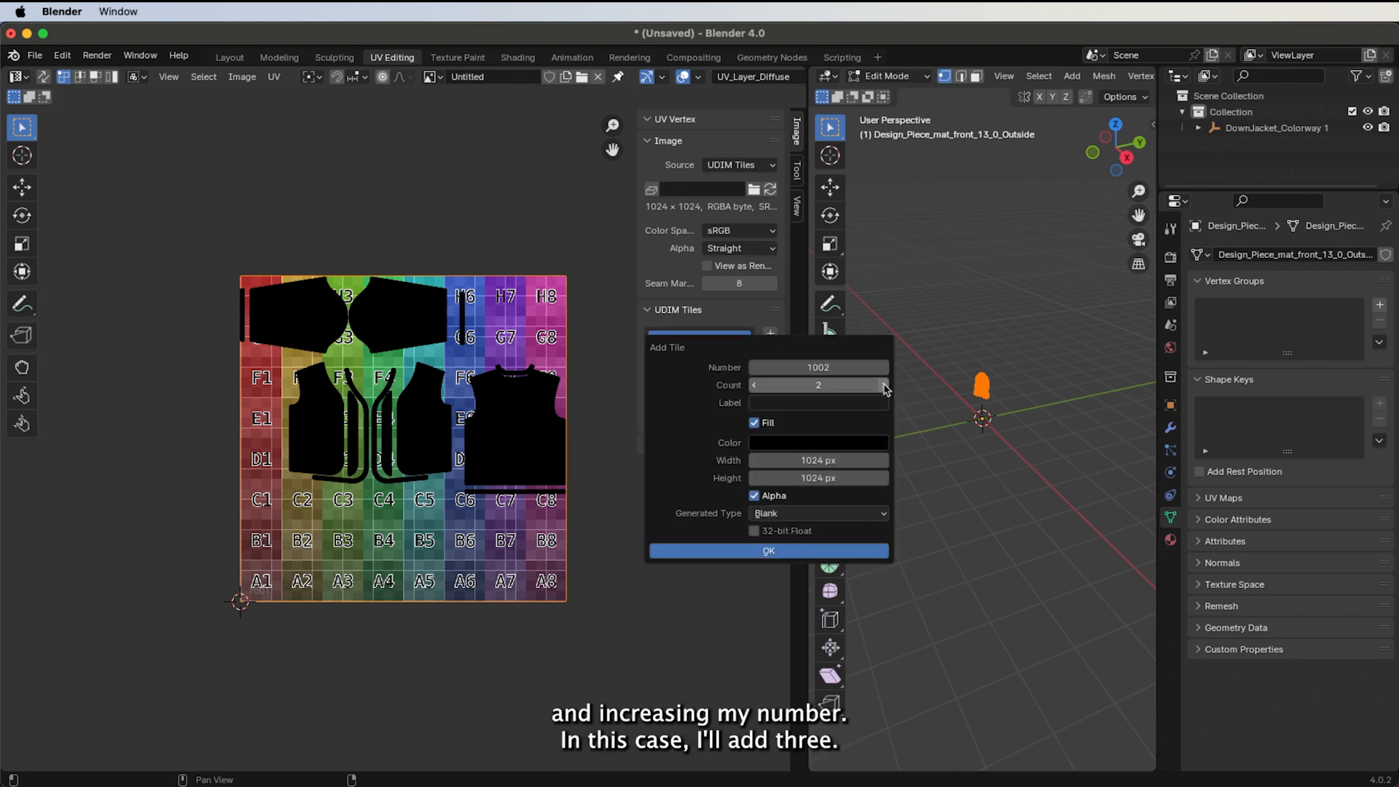
left_click(831, 511)
left_click(777, 566)
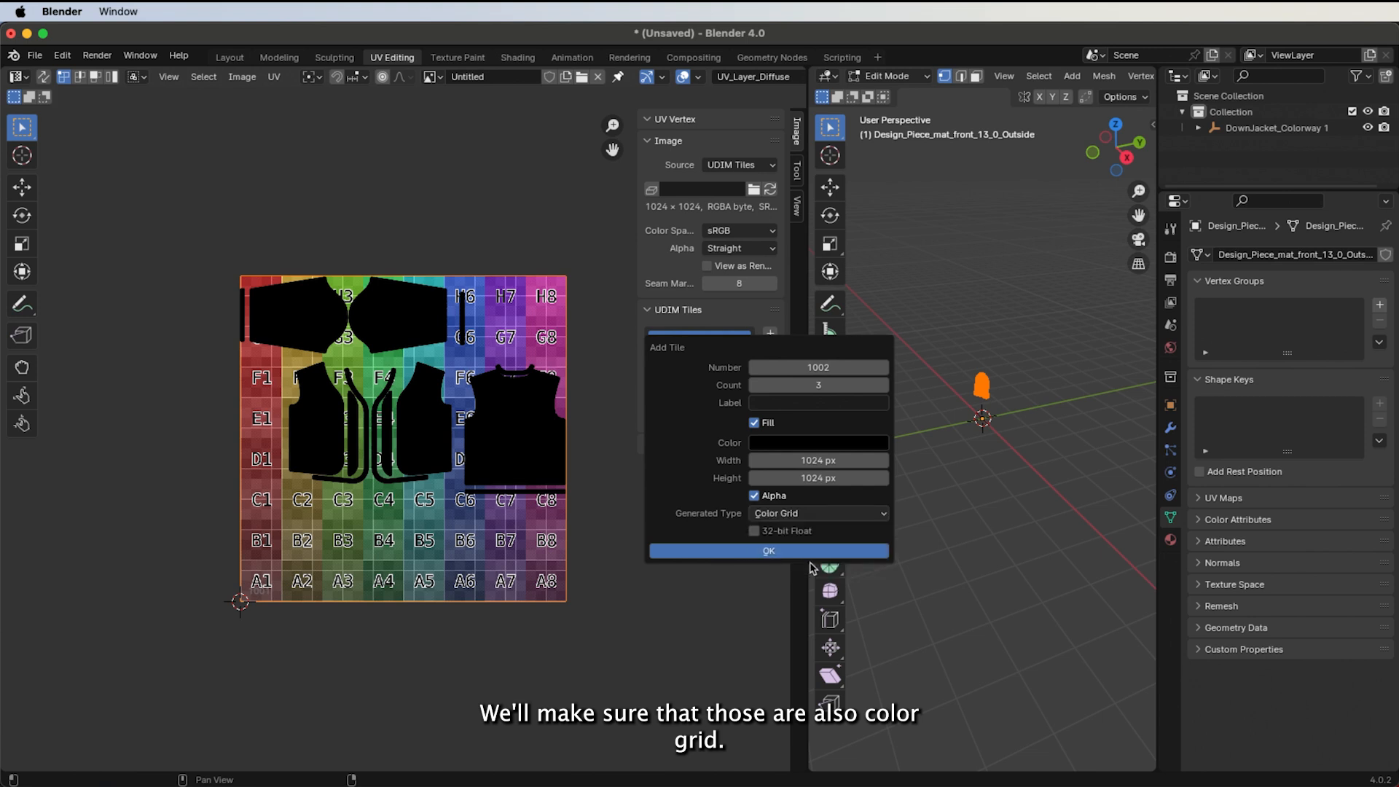
left_click(744, 554)
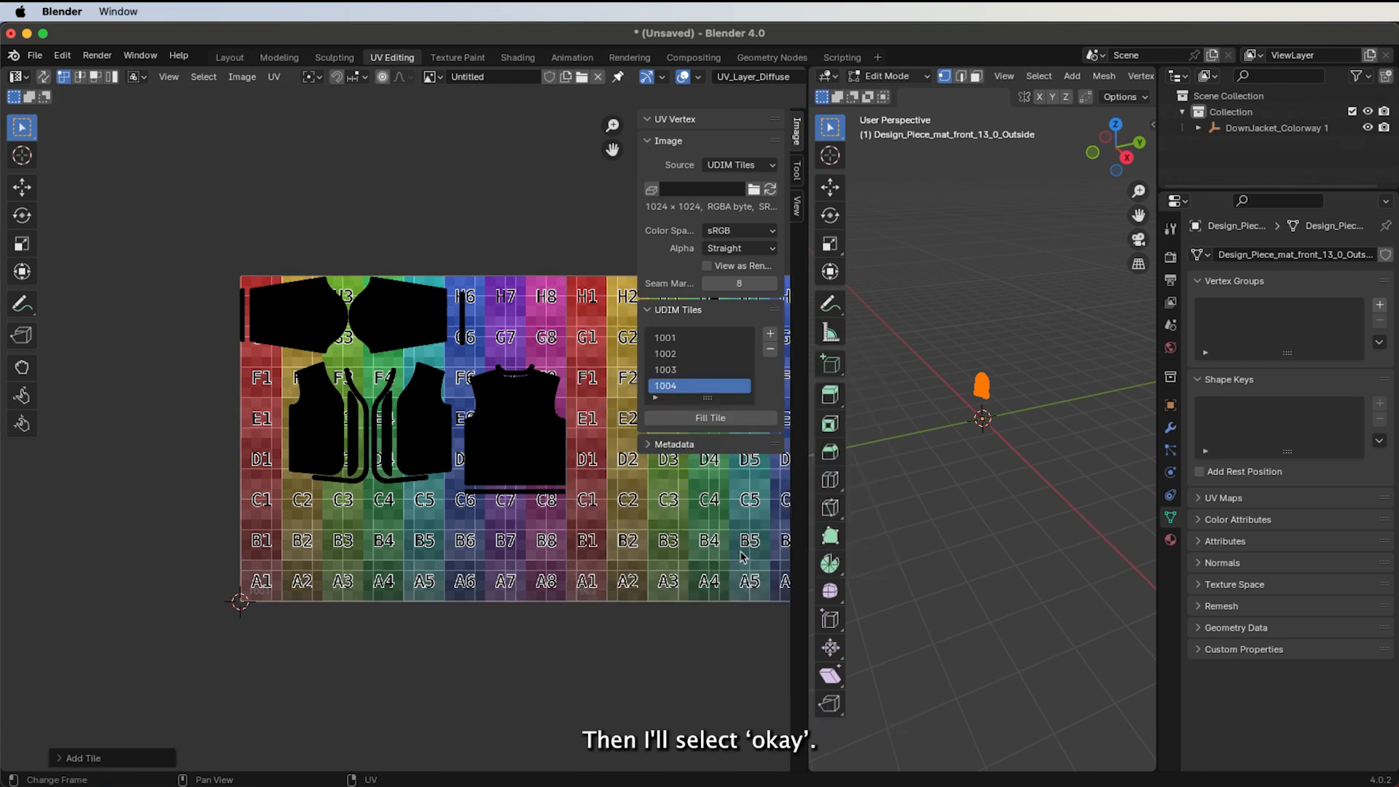
Step: Collapse the Image and UDIM Tiles property sections so the row of tiles is unobstructed
scroll(113, 444, "down", 2)
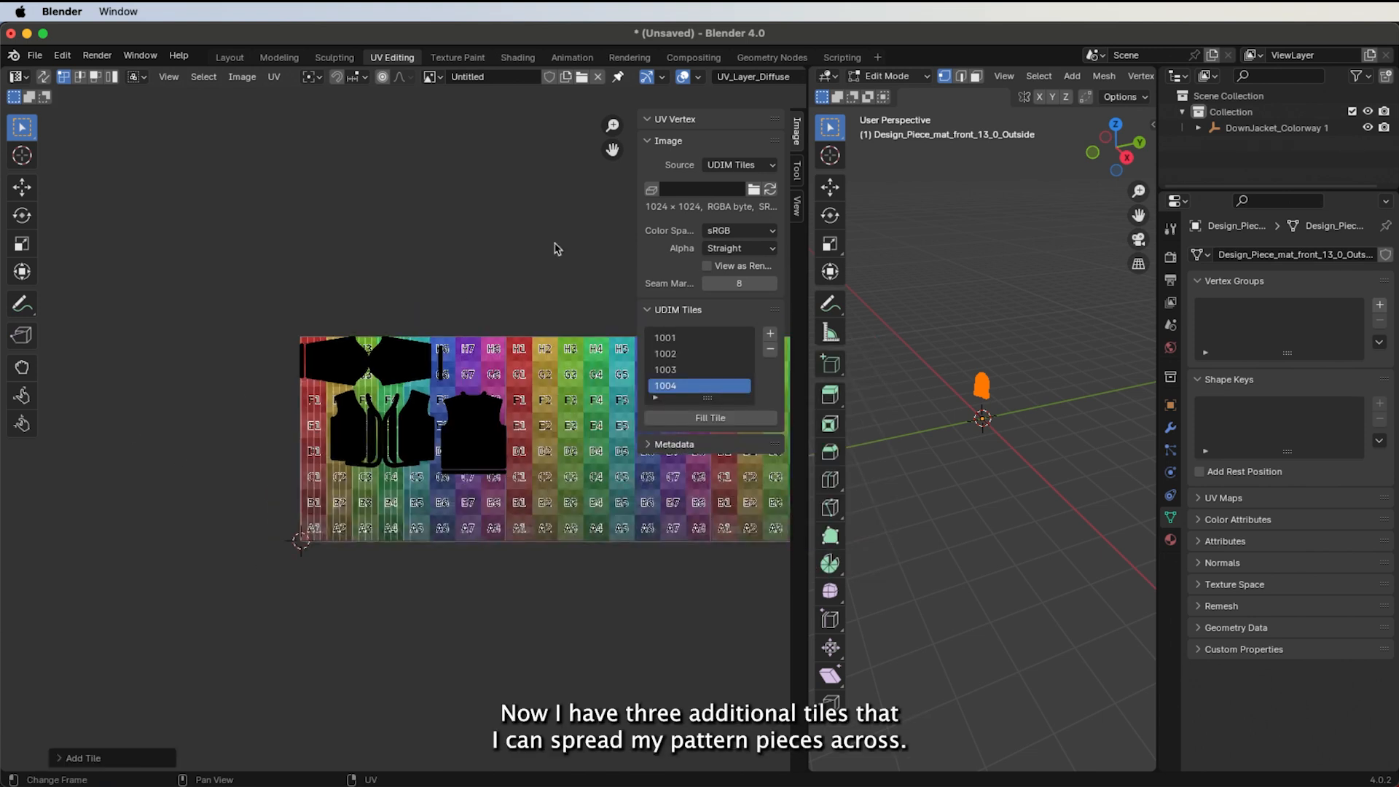
left_click(646, 141)
left_click(648, 160)
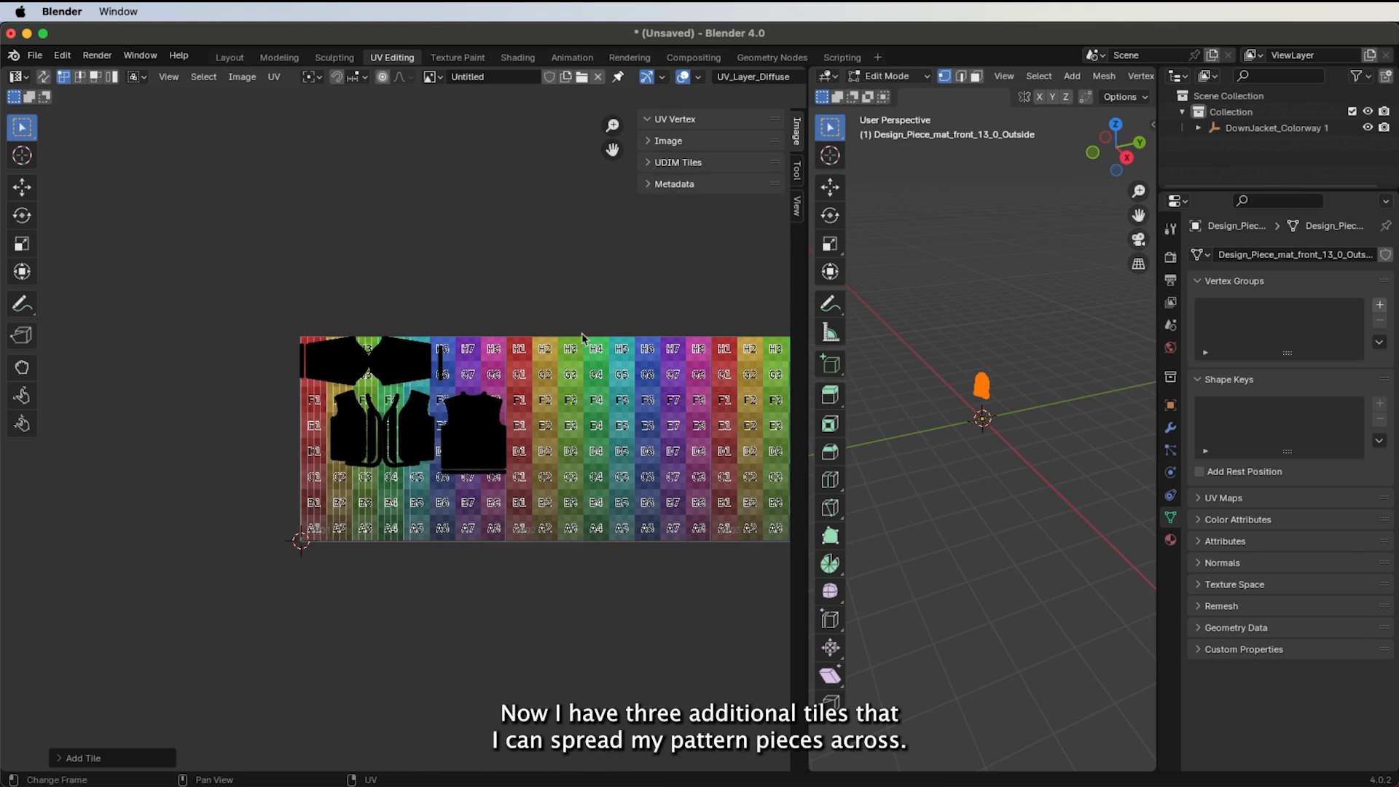
scroll(322, 392, "down", 3)
scroll(466, 466, "up", 2)
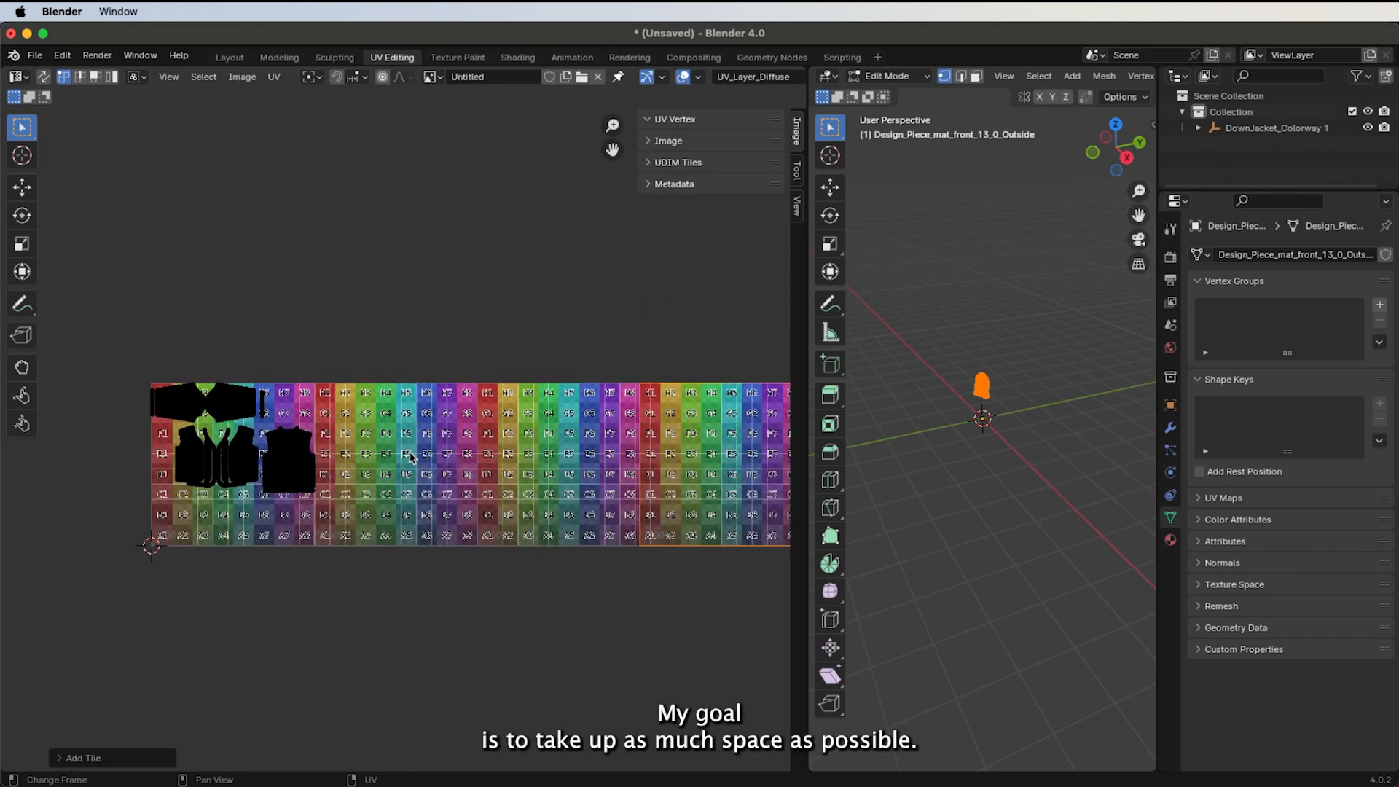
Step: Select all the outside UV pieces and scale them up together until the two front panels roughly fill one tile
scroll(684, 461, "up", 3)
left_click_drag(122, 234, 716, 607)
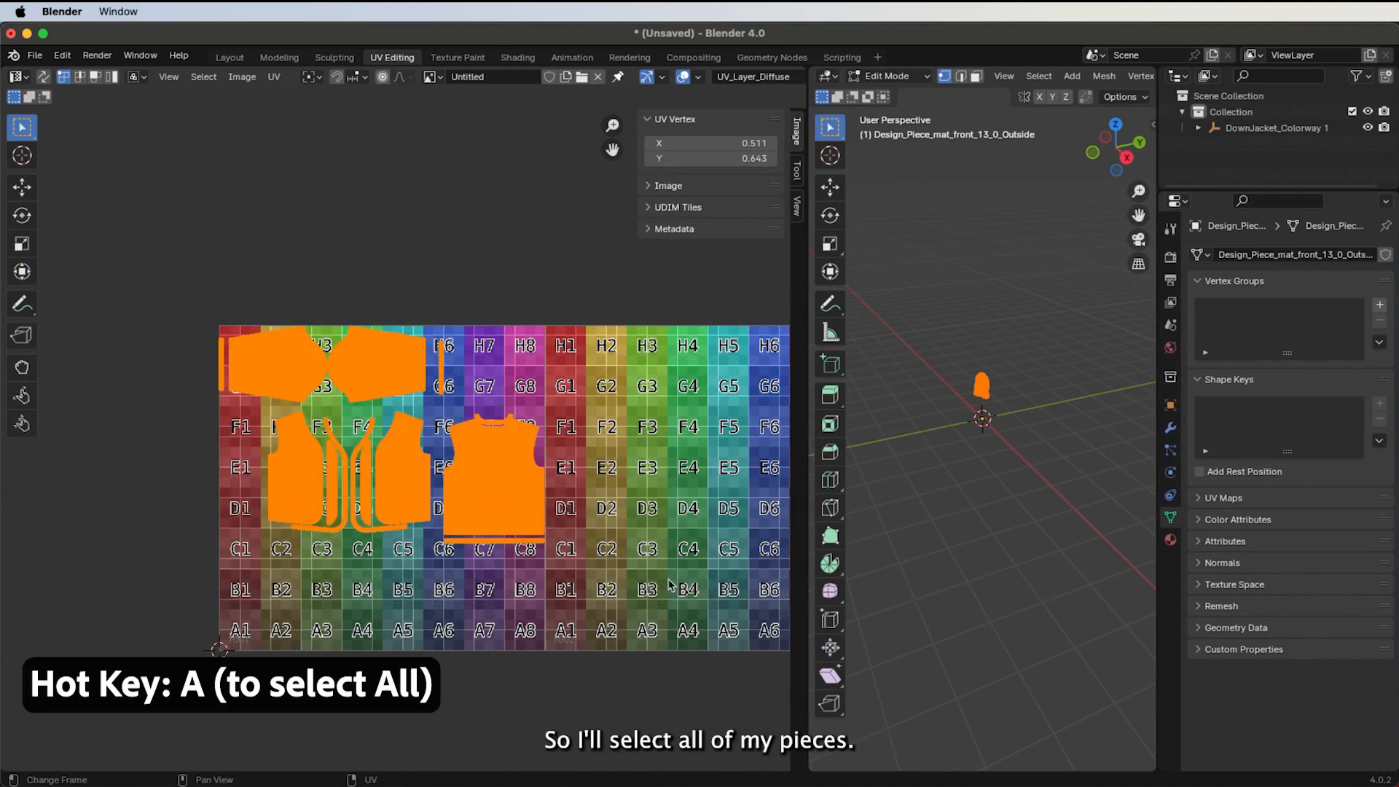
left_click(26, 249)
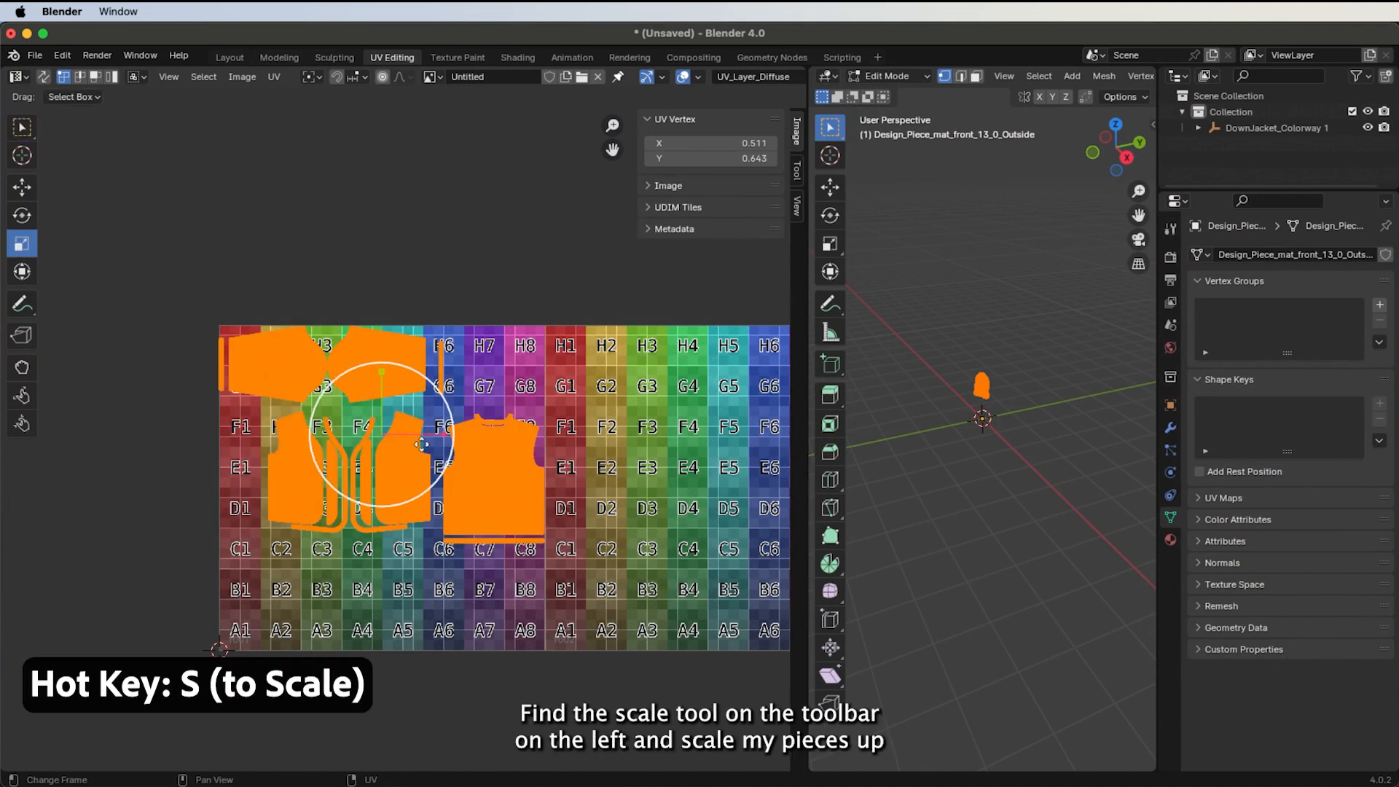
left_click_drag(368, 493, 504, 315)
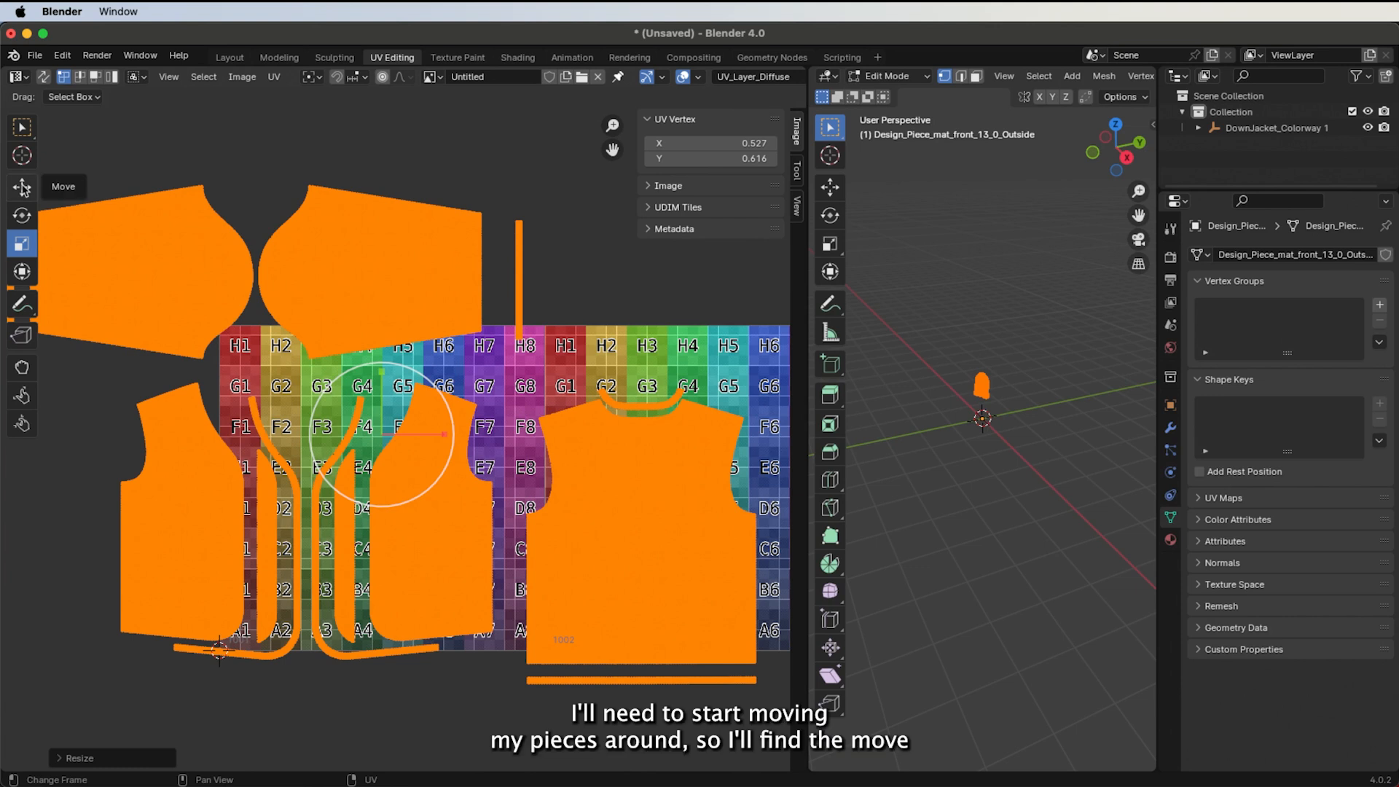
Step: Move all the enlarged pieces together so the front panels sit within the first UDIM tile
left_click(22, 188)
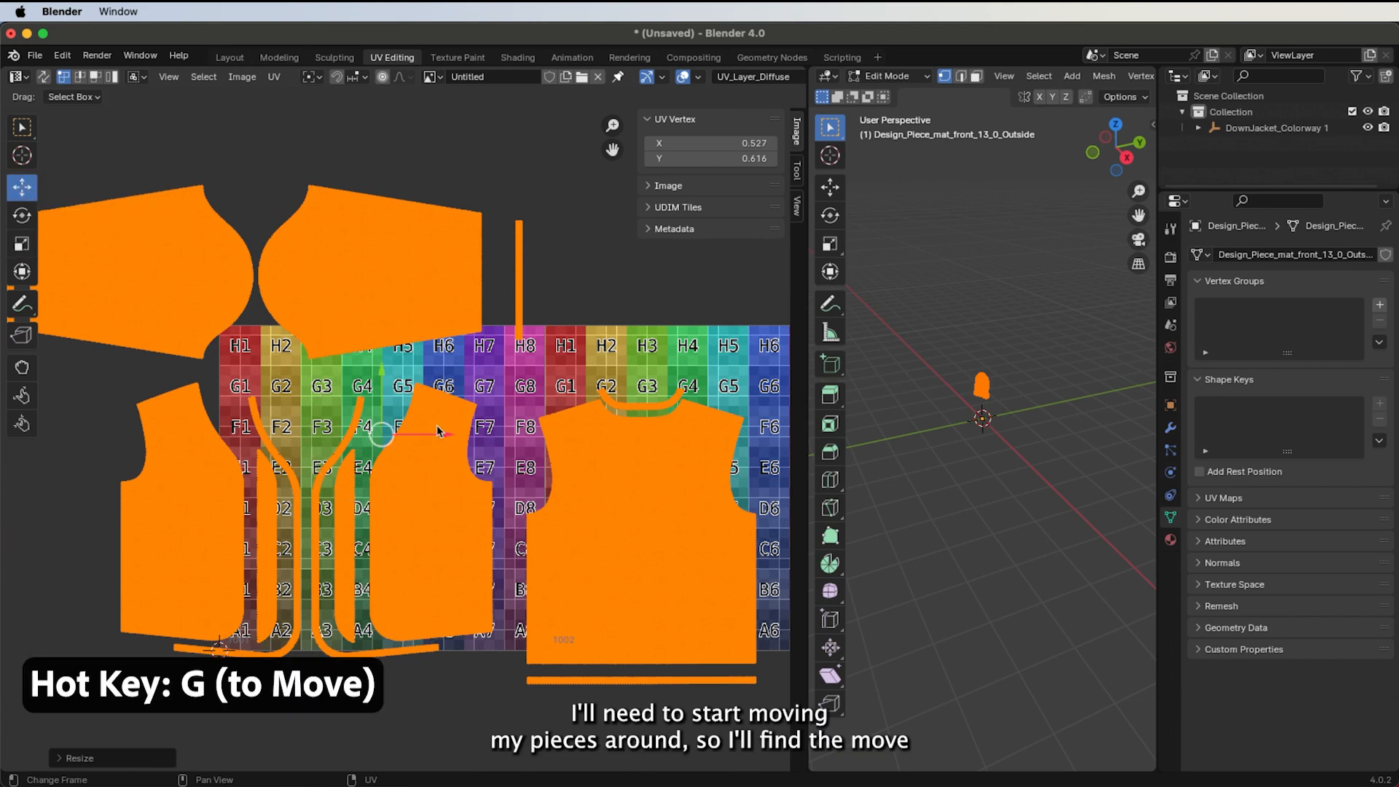
key("g")
left_click(553, 425)
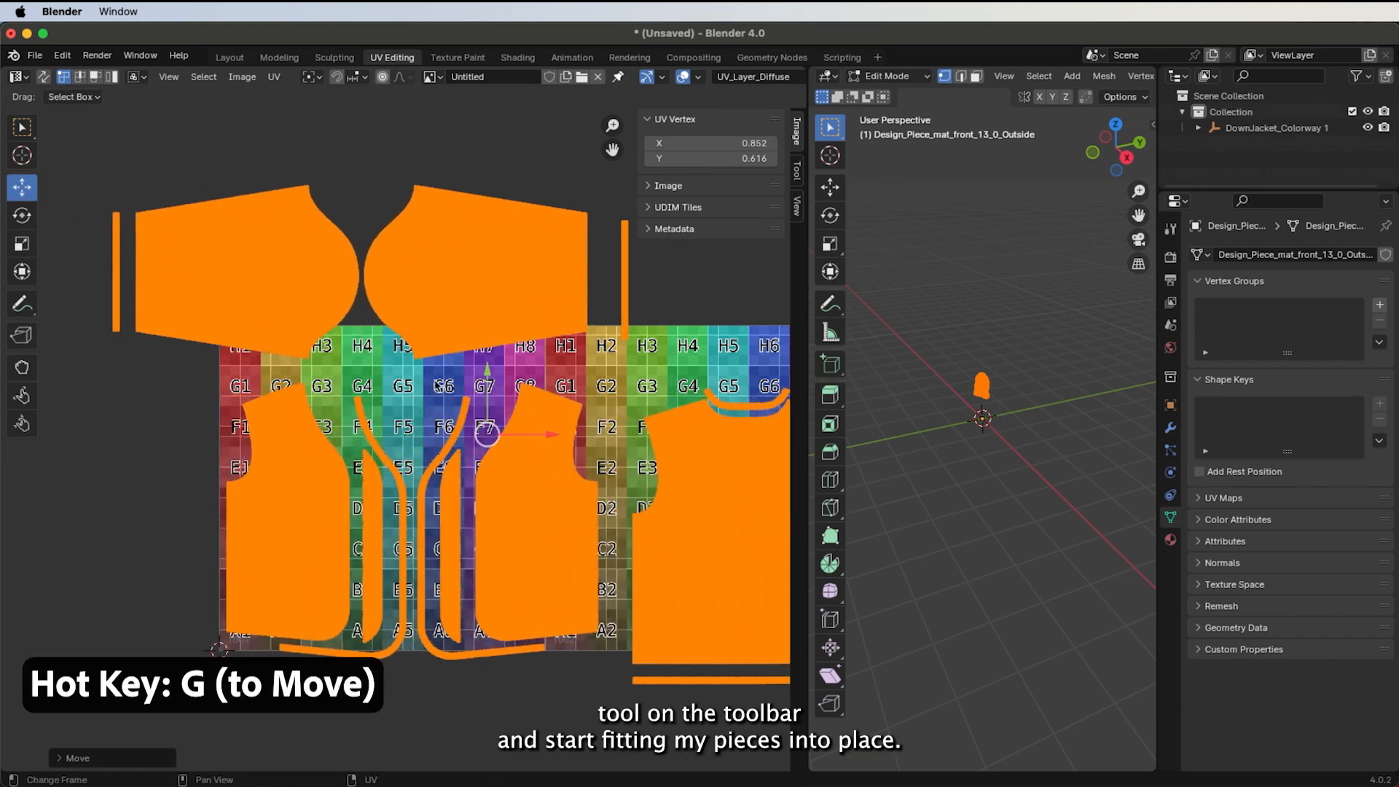
left_click_drag(488, 374, 477, 321)
scroll(207, 475, "down", 2)
middle_click_drag(205, 476, 100, 482)
left_click(271, 639)
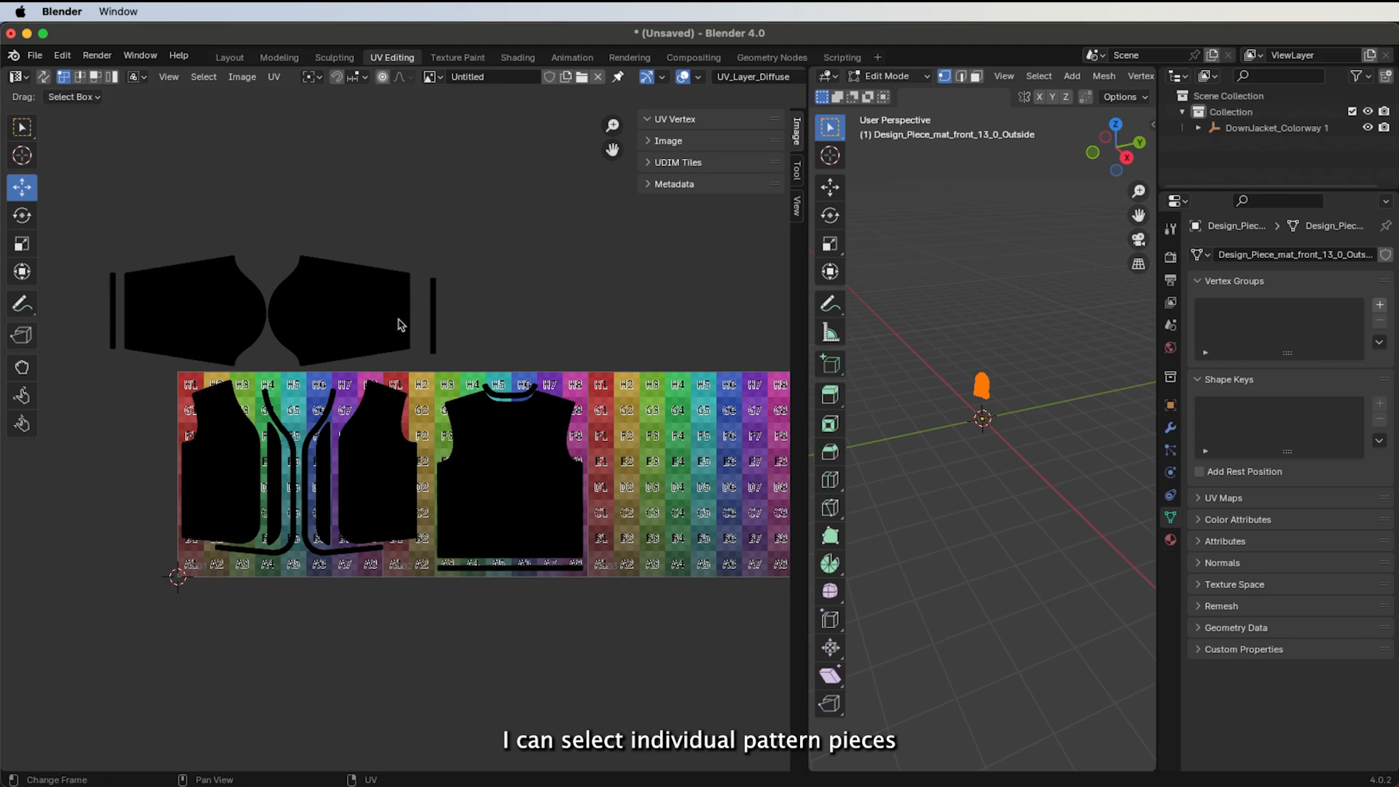
Step: Set the loose cuff strip against the left-pointing sleeve and move both into the fourth UDIM tile
key("l")
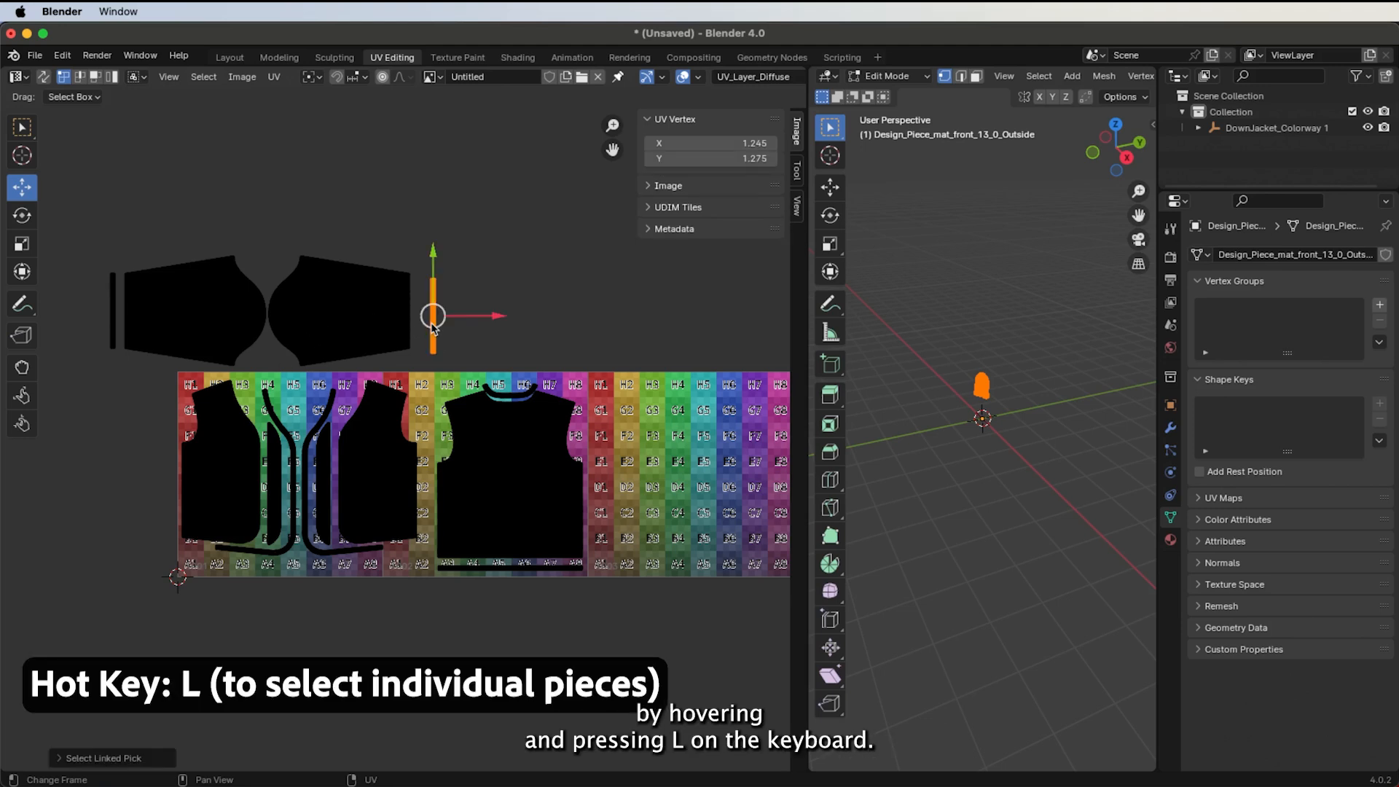
left_click_drag(495, 320, 474, 314)
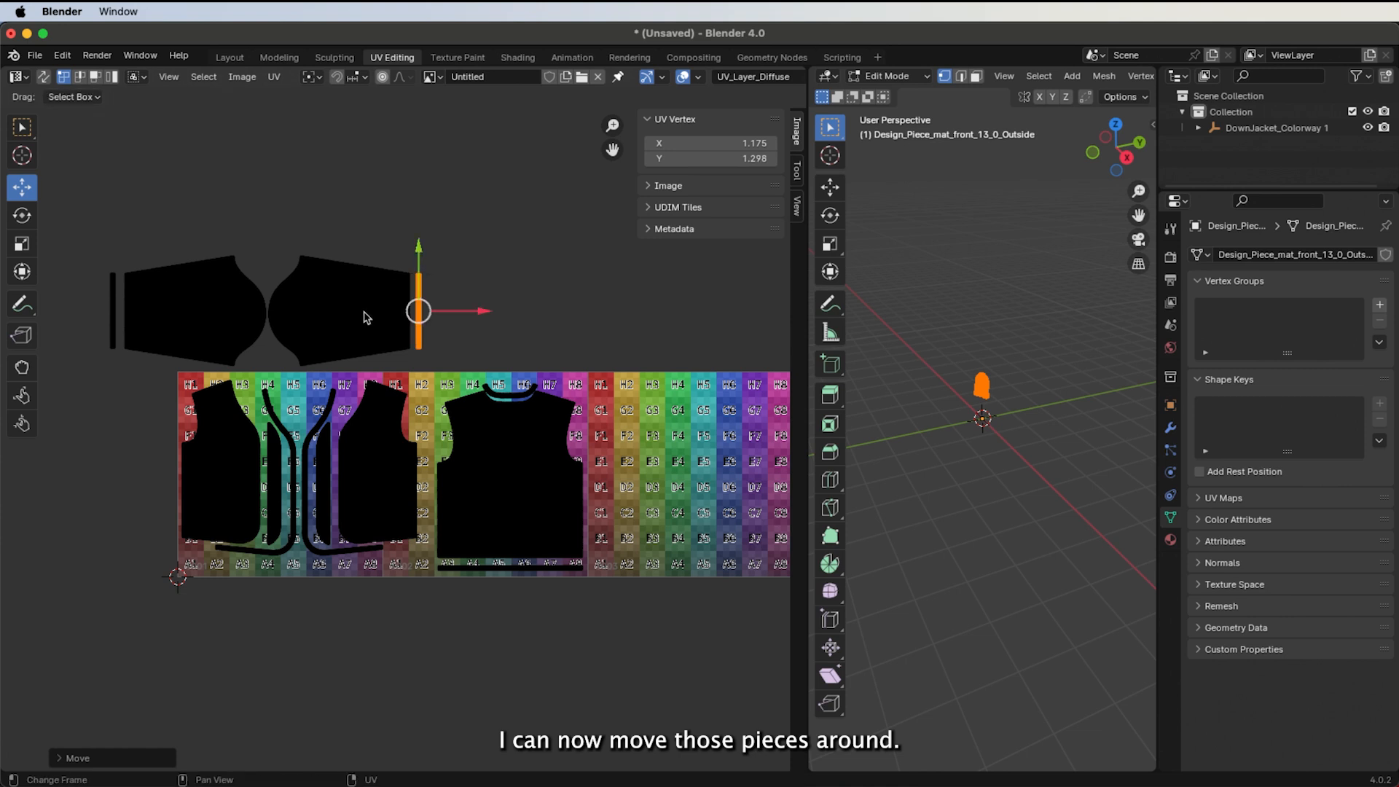
key("l")
middle_click_drag(215, 321, 89, 314)
left_click_drag(309, 351, 650, 365)
left_click_drag(579, 286, 578, 386)
Step: Move the remaining sleeve together with its cuff strip into the third UDIM tile
left_click(378, 335)
key("l")
key("l")
left_click_drag(194, 350, 552, 345)
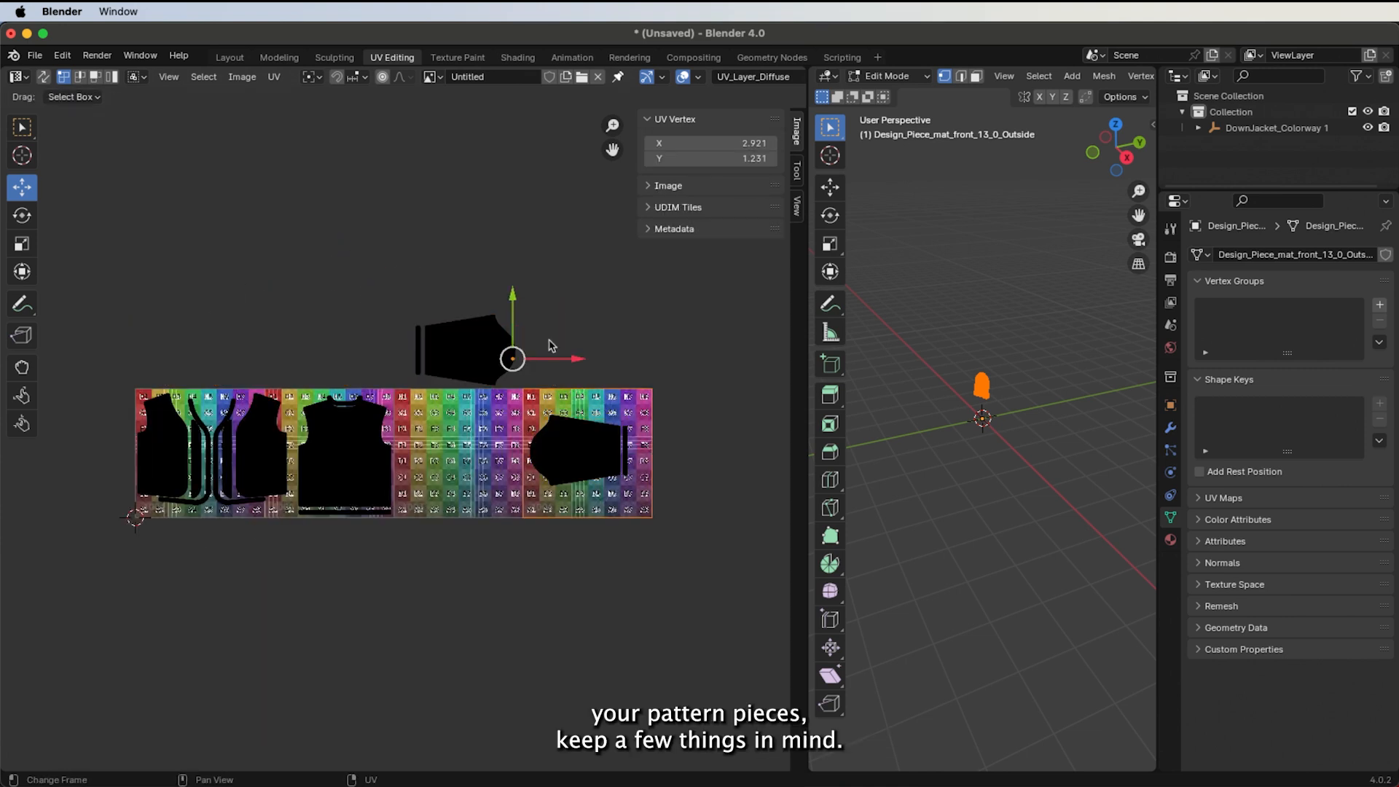
left_click(521, 246)
key("l")
key("l")
left_click_drag(467, 286, 466, 381)
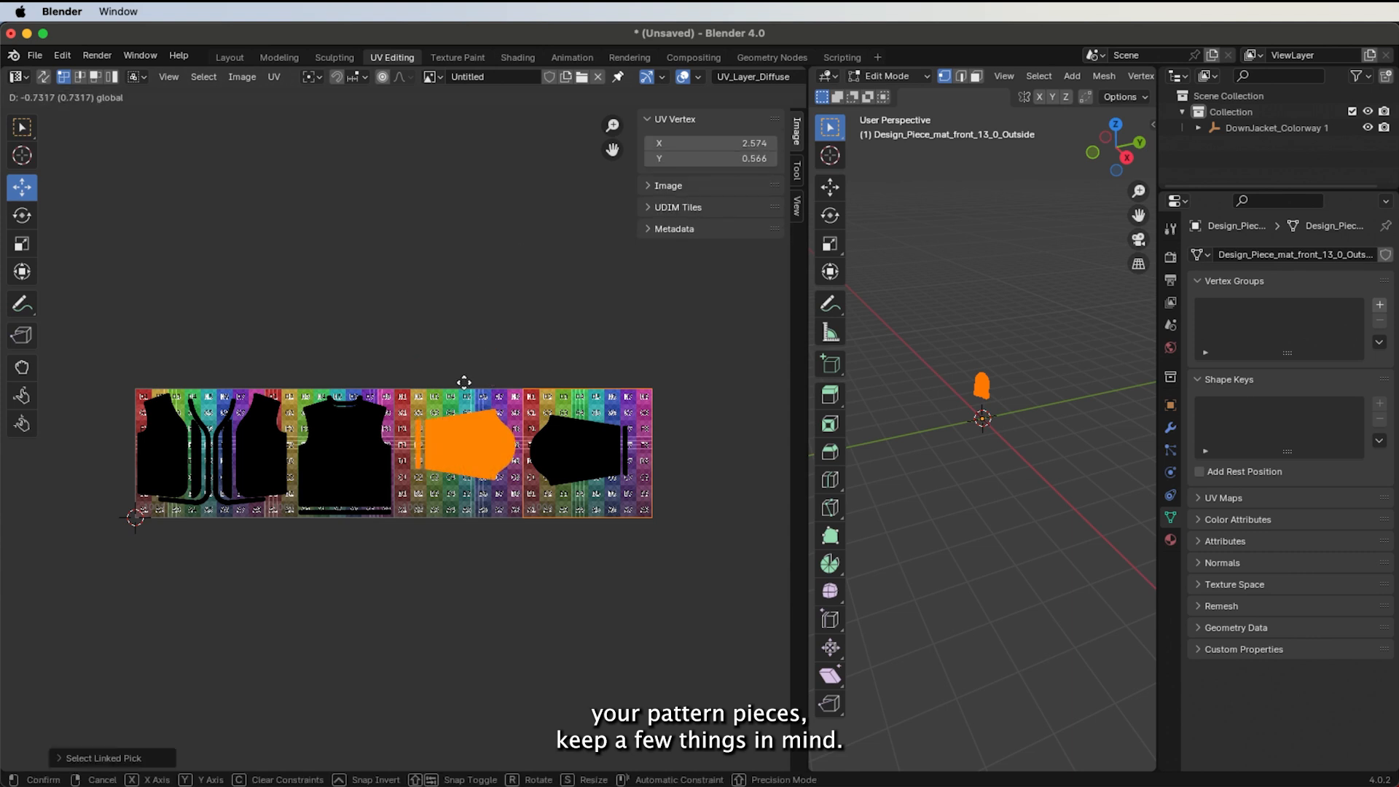
left_click(437, 321)
Step: Nudge the left front panel slightly left within the first UDIM tile
scroll(402, 438, "up", 4)
middle_click_drag(272, 490, 434, 467)
middle_click_drag(344, 582, 579, 575)
scroll(321, 443, "up", 3)
key("l")
left_click_drag(378, 409, 375, 409)
left_click(451, 170)
key("l")
left_click_drag(489, 455, 417, 434)
left_click(429, 182)
key("l")
key("super+z")
key("super+z")
key("super+z")
key("super+z")
Step: Shift the two curved front bindings left and slightly up so they nest beside the left front panel
left_click(189, 460)
key("l")
left_click_drag(362, 374, 362, 365)
left_click_drag(423, 420, 417, 419)
left_click(464, 464)
key("l")
left_click_drag(616, 433, 572, 440)
left_click_drag(520, 368, 521, 353)
Step: Move the narrow right front facing left, close to the curved bindings, and nudge it up slightly
left_click(470, 444)
key("l")
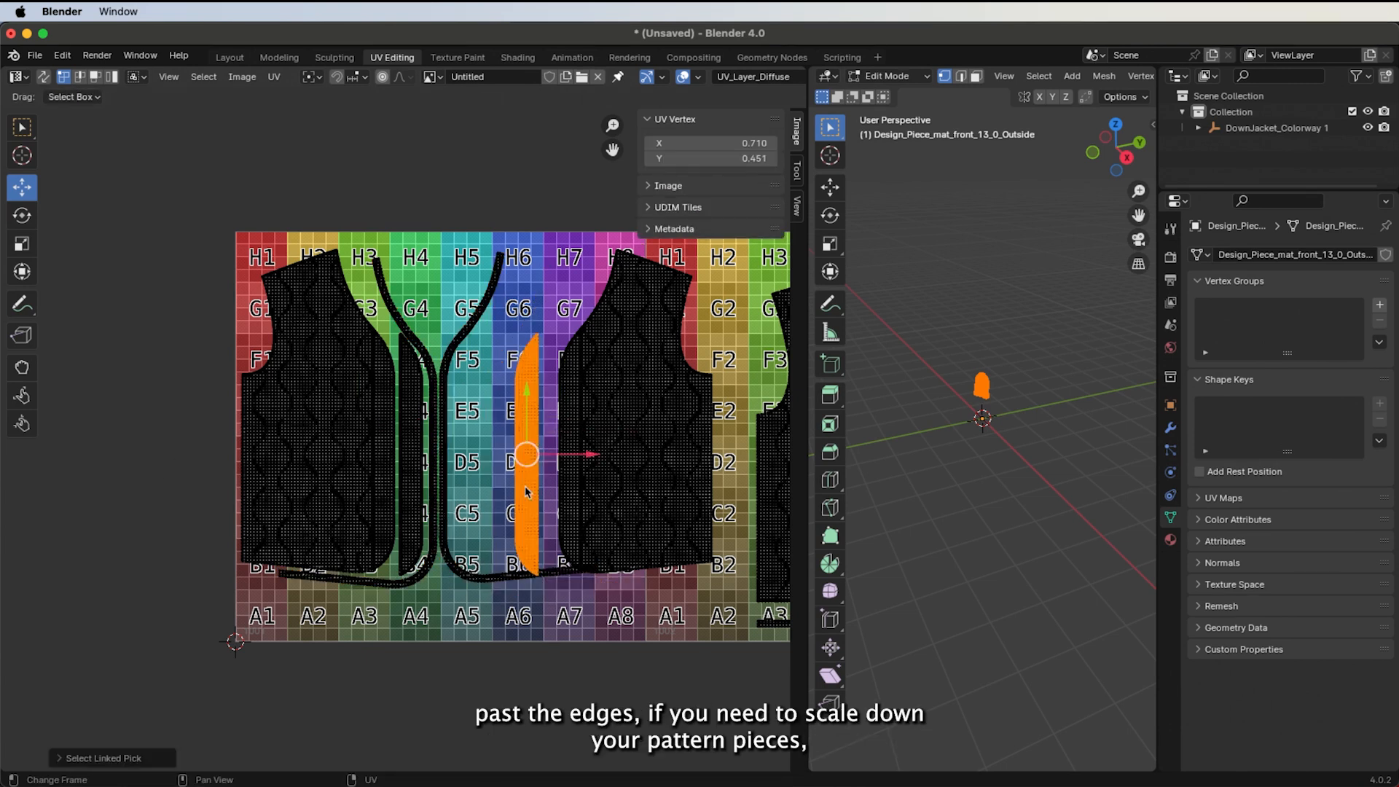
left_click_drag(589, 455, 527, 458)
key("super+z")
left_click_drag(464, 392, 465, 388)
left_click(515, 422)
key("l")
Step: Move the right front panel left and slightly up so it fits fully inside the first UDIM tile
left_click(735, 471)
key("l")
left_click_drag(699, 413, 618, 413)
left_click_drag(556, 353, 556, 348)
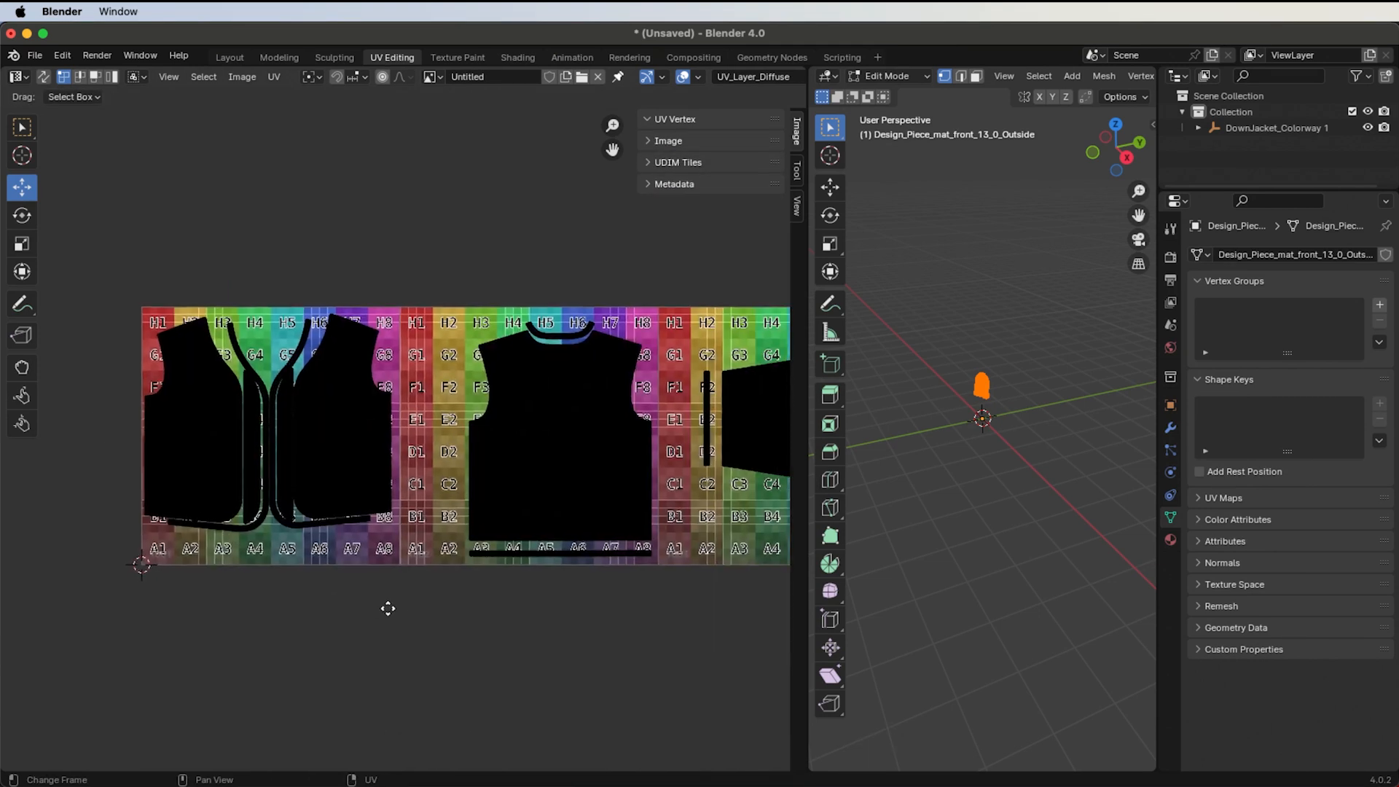
left_click(556, 553)
left_click(528, 437, "shift")
left_click(584, 705)
scroll(584, 705, "down", 3)
middle_click_drag(693, 606, 655, 617)
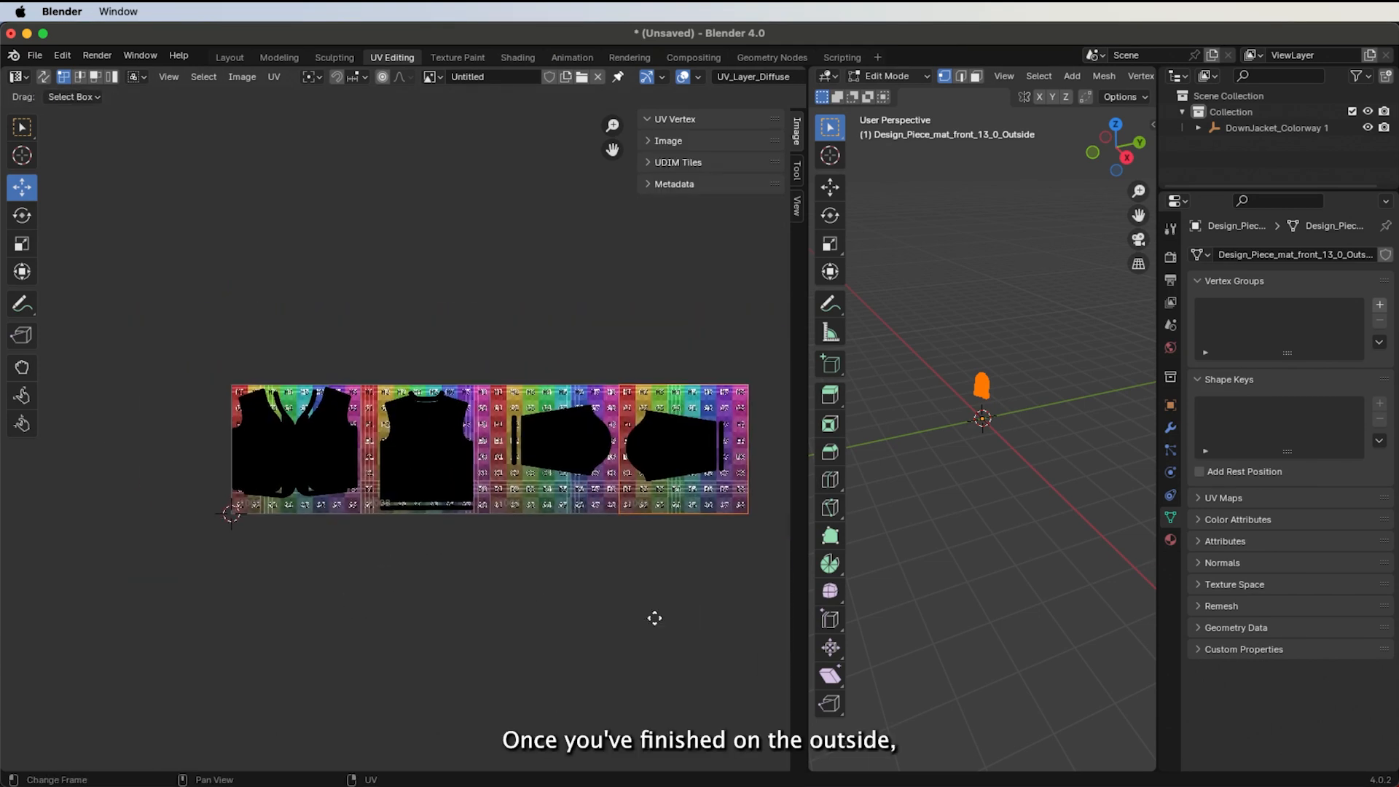
Step: In the Layout workspace, select the jacket's inside back piece and extend the selection to everything linked by material
left_click(223, 58)
left_click(284, 446)
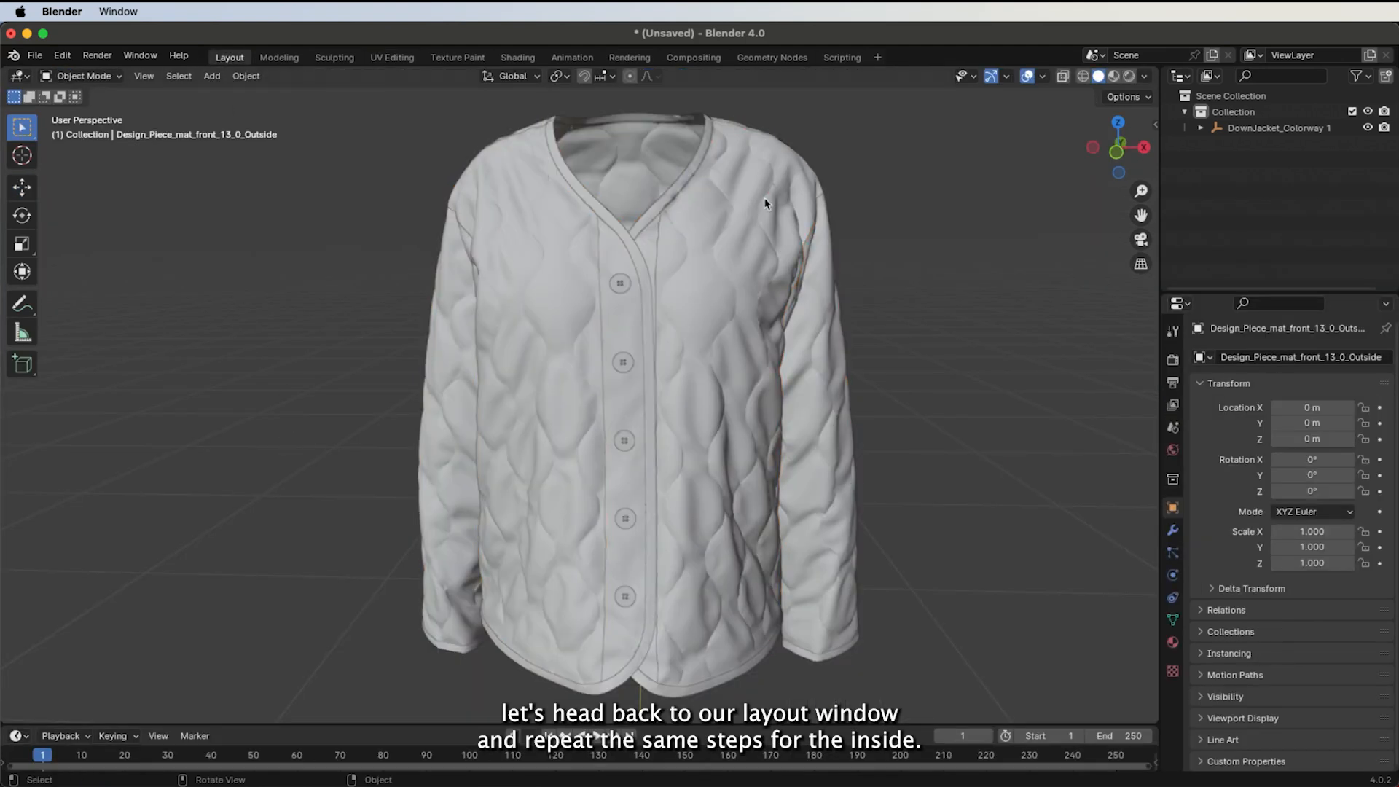
left_click(634, 174)
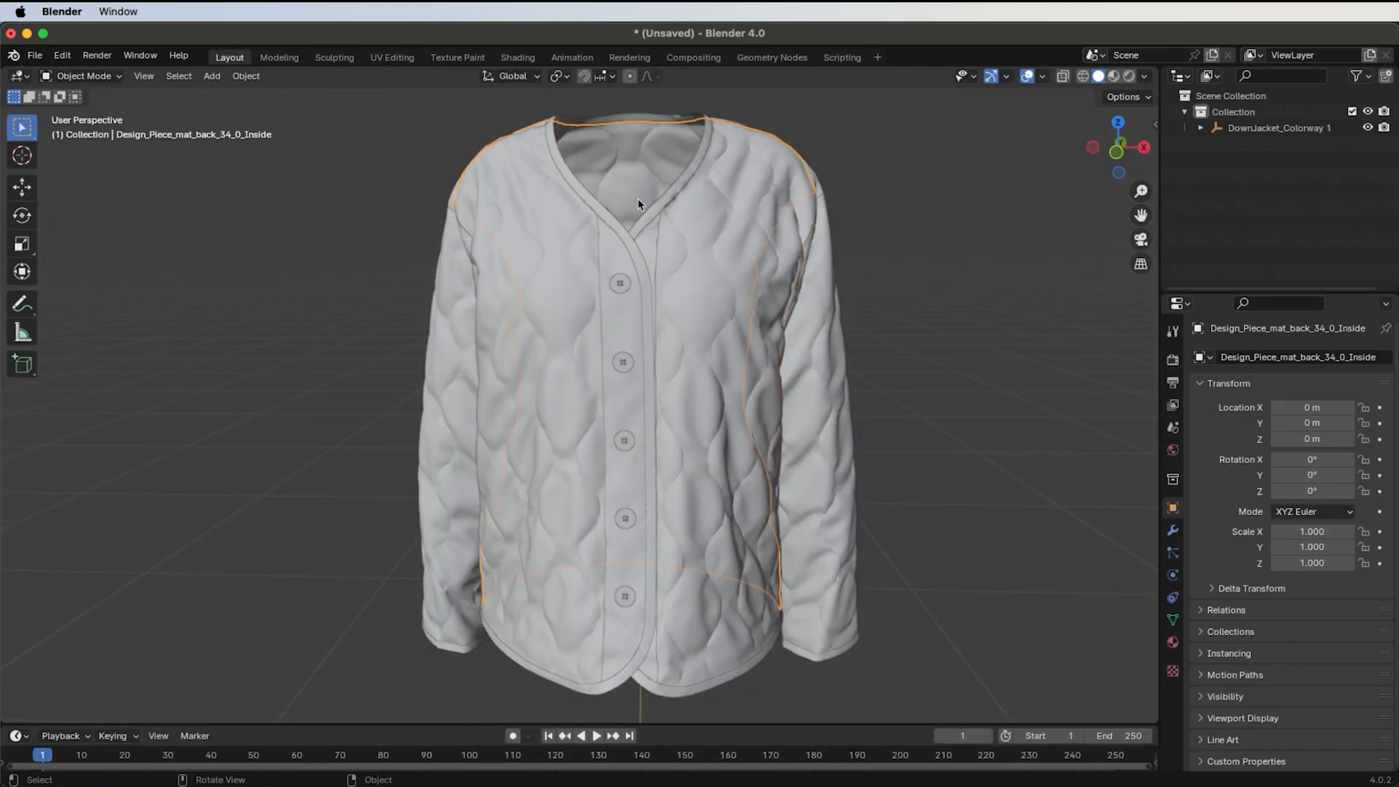
left_click(181, 76)
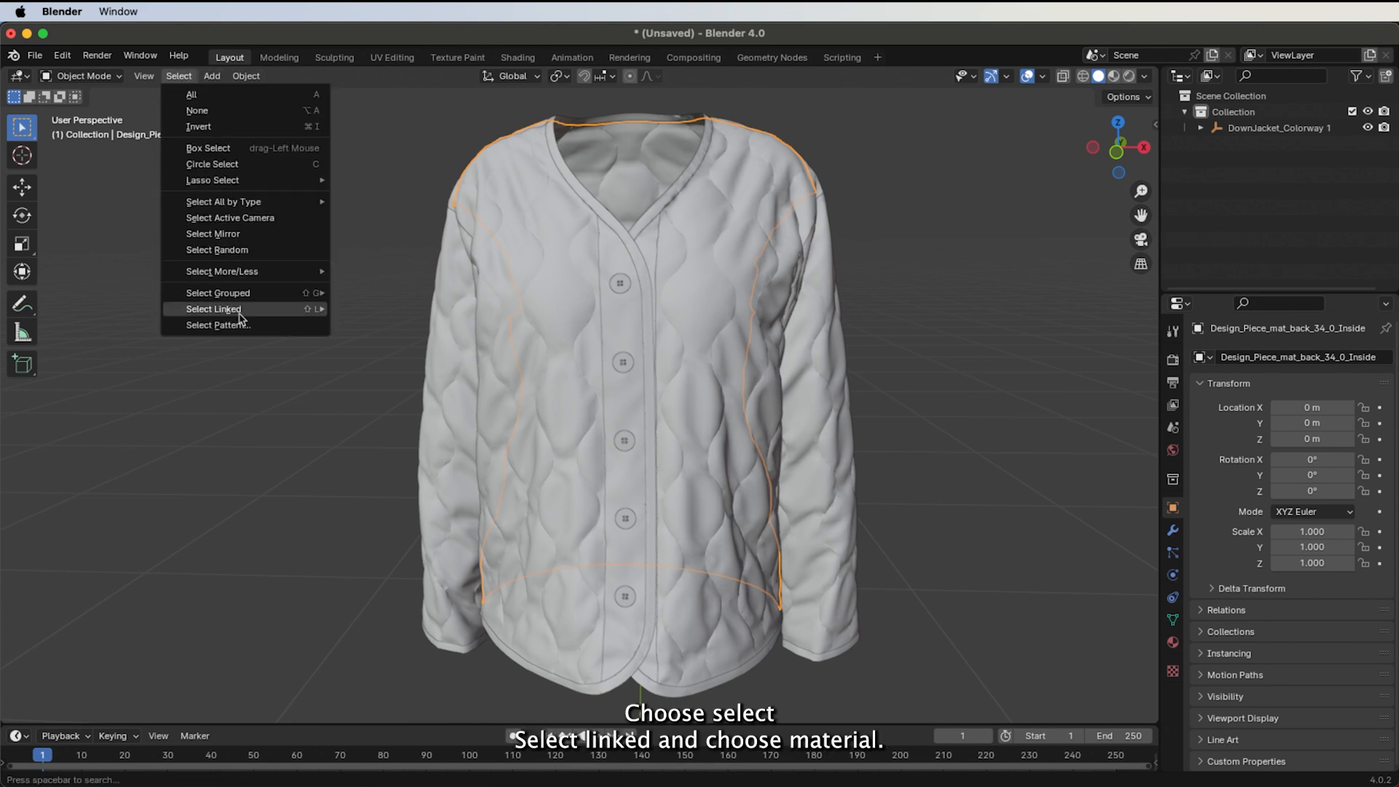
mouse_move(240, 312)
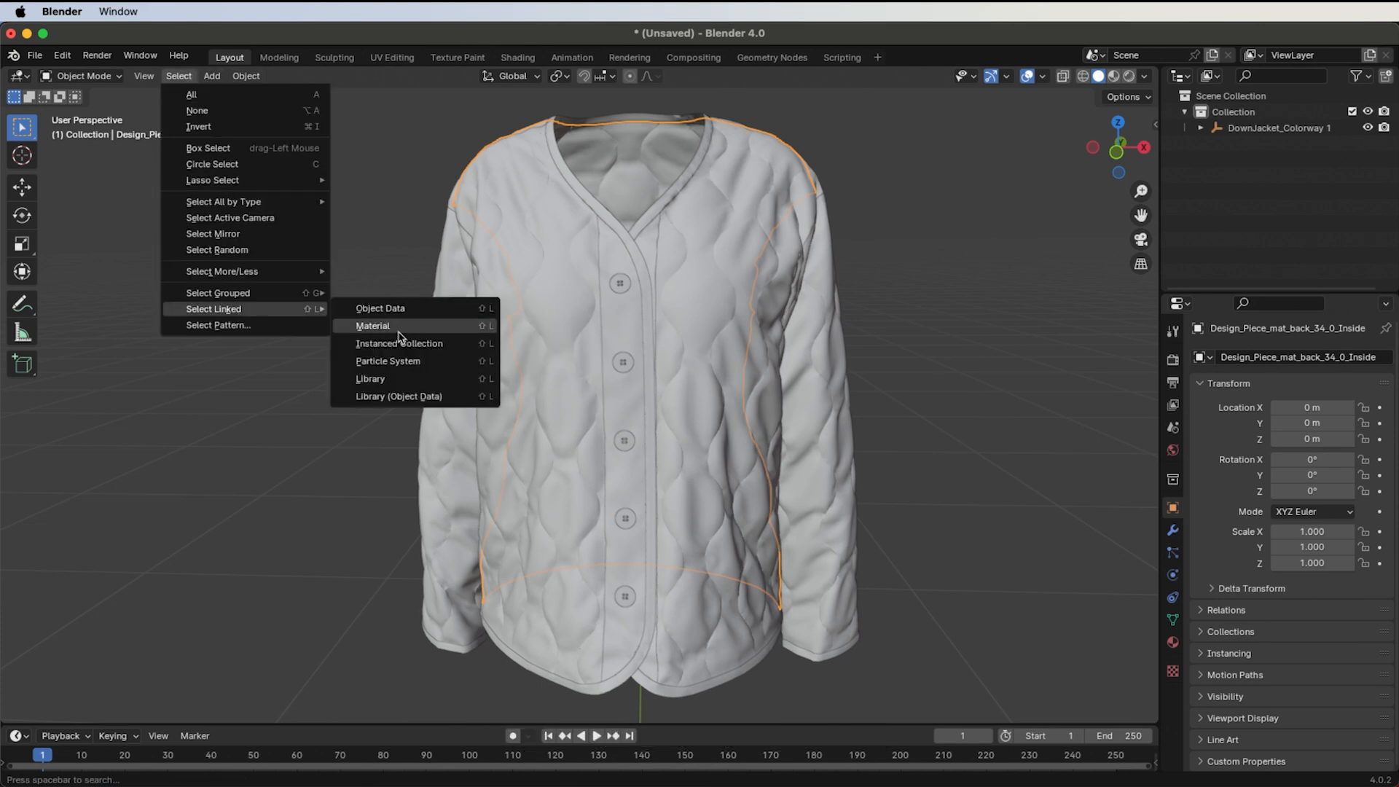
left_click(398, 332)
Step: Enter Edit Mode for the selected inside pieces and open them in the UV Editing workspace
left_click(110, 76)
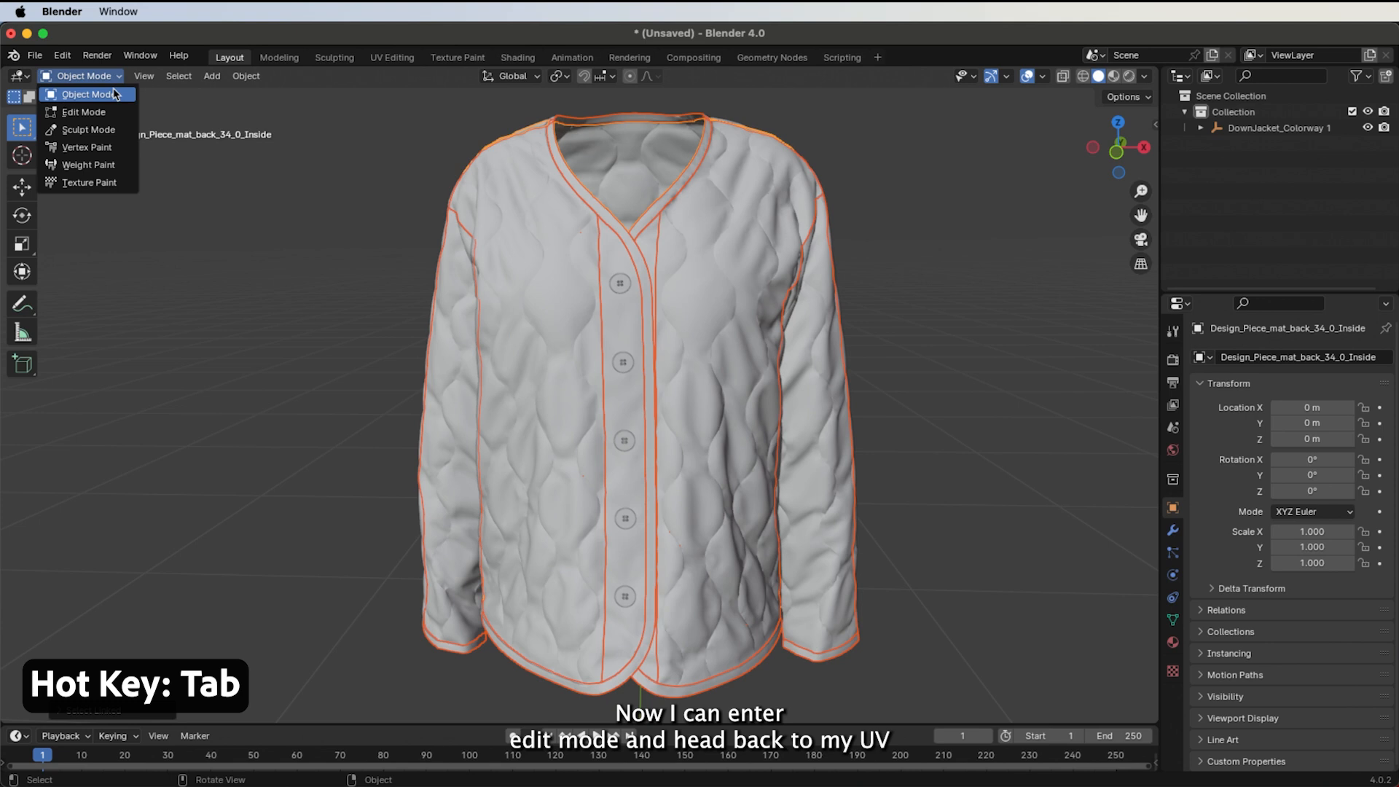
left_click(84, 112)
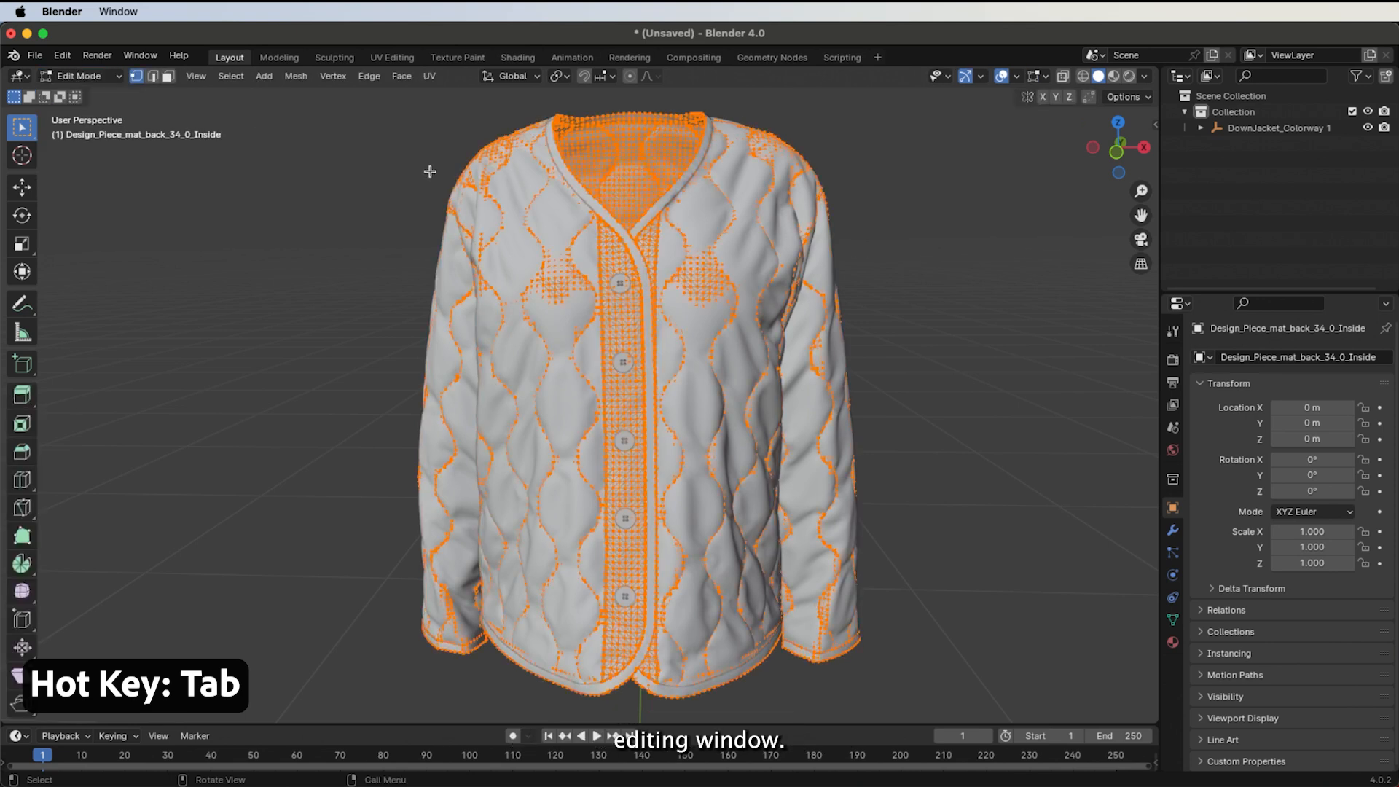
left_click(392, 57)
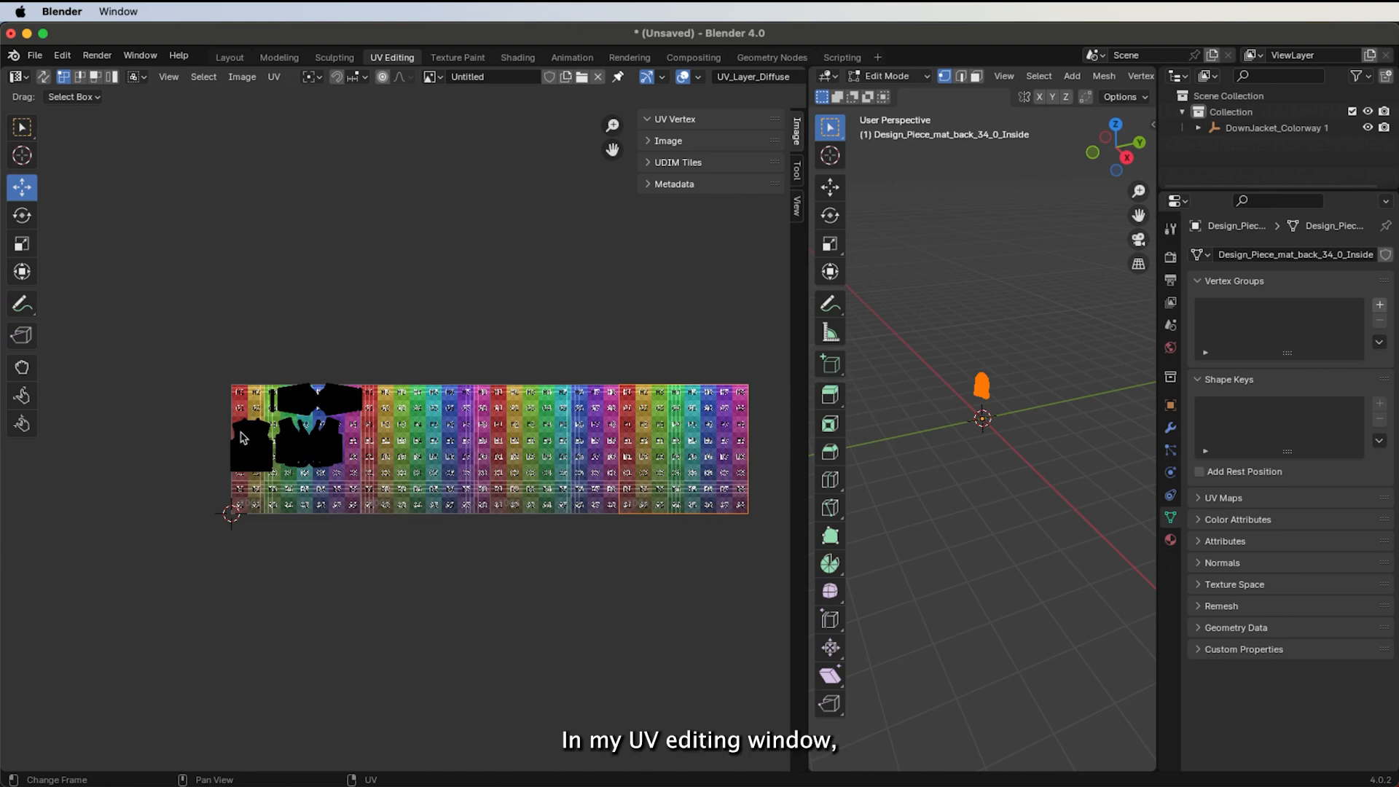
Step: Select all the inside UV pieces, scale them up and move them so the front panels cover the first tile
key("a")
left_click(22, 244)
left_click_drag(349, 376, 417, 323)
key("g")
left_click(395, 321)
left_click(373, 597)
Step: Move the two inside sleeves with their cuff strips into the third and fourth UDIM tiles
key("l")
key("l")
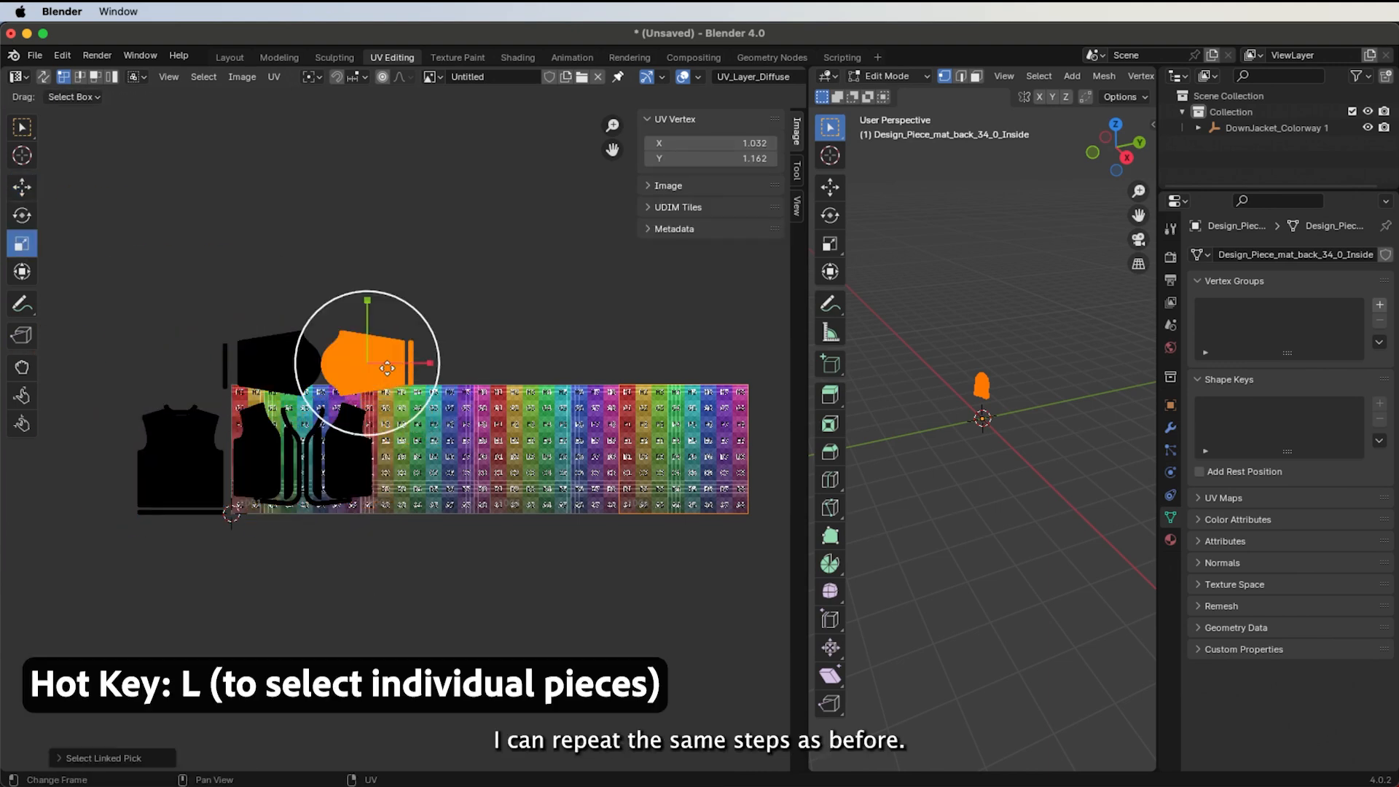
left_click(22, 187)
left_click_drag(368, 363, 619, 362)
left_click(525, 568)
key("l")
key("l")
left_click_drag(560, 306, 563, 382)
left_click(526, 543)
key("l")
left_click_drag(542, 442, 551, 442)
left_click_drag(517, 372, 516, 368)
Step: Move the inside back panel together with its trim strips into the second UDIM tile
left_click(394, 558)
key("l")
key("l")
left_click_drag(246, 459, 483, 460)
left_click_drag(417, 401, 417, 387)
left_click(349, 343)
Step: Nest the inside left front panel, its narrow facing and its curved binding closely together in the first tile
scroll(254, 450, "up", 6)
key("l")
left_click_drag(334, 454, 327, 453)
left_click(94, 503)
key("l")
left_click_drag(458, 505, 381, 481)
left_click(78, 518)
key("l")
left_click_drag(300, 419, 300, 408)
left_click_drag(370, 468, 365, 468)
left_click(80, 510)
Step: Shift the inside right binding, facing and front panel left so they nest beside the left-hand pieces
key("l")
left_click_drag(593, 481, 532, 482)
left_click_drag(490, 419, 490, 407)
left_click(102, 521)
key("l")
left_click_drag(552, 505, 470, 504)
left_click(137, 524)
key("l")
left_click_drag(676, 459, 577, 459)
left_click_drag(525, 394, 525, 388)
left_click(119, 502)
scroll(119, 503, "down", 7)
Step: Scale all the inside UV pieces up slightly together and reposition them over the UDIM tiles
left_click(122, 504)
key("a")
key("s")
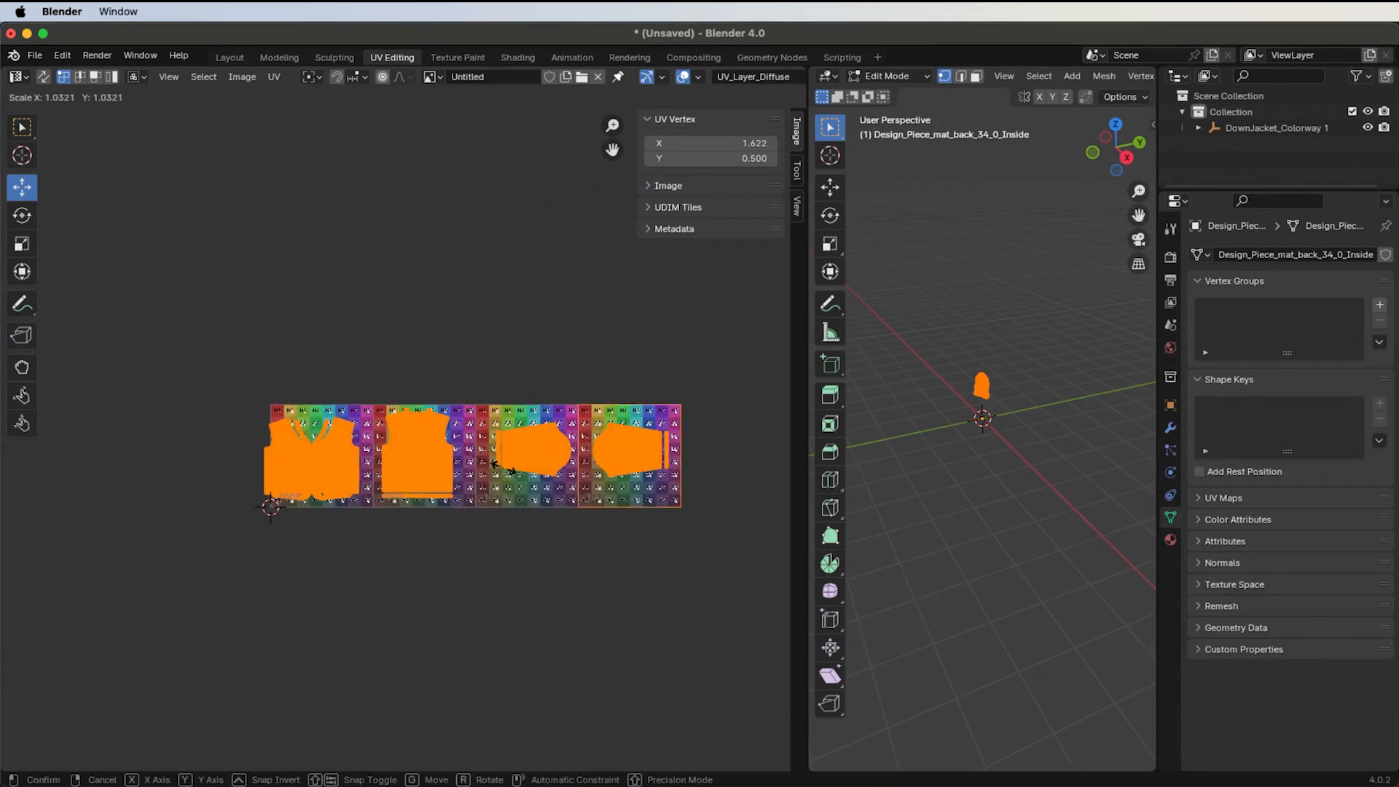
left_click(359, 444)
key("g")
left_click(368, 441)
scroll(368, 441, "up", 5)
middle_click_drag(368, 441, 460, 445)
left_click(400, 304)
Step: Shift each inside sleeve and its cuff strip left so they sit fully within the third and fourth tiles
scroll(400, 304, "down", 2)
key("l")
key("l")
left_click_drag(622, 464, 588, 464)
scroll(728, 487, "down", 2)
left_click(734, 487)
key("l")
key("l")
left_click_drag(687, 455, 658, 455)
left_click(206, 262)
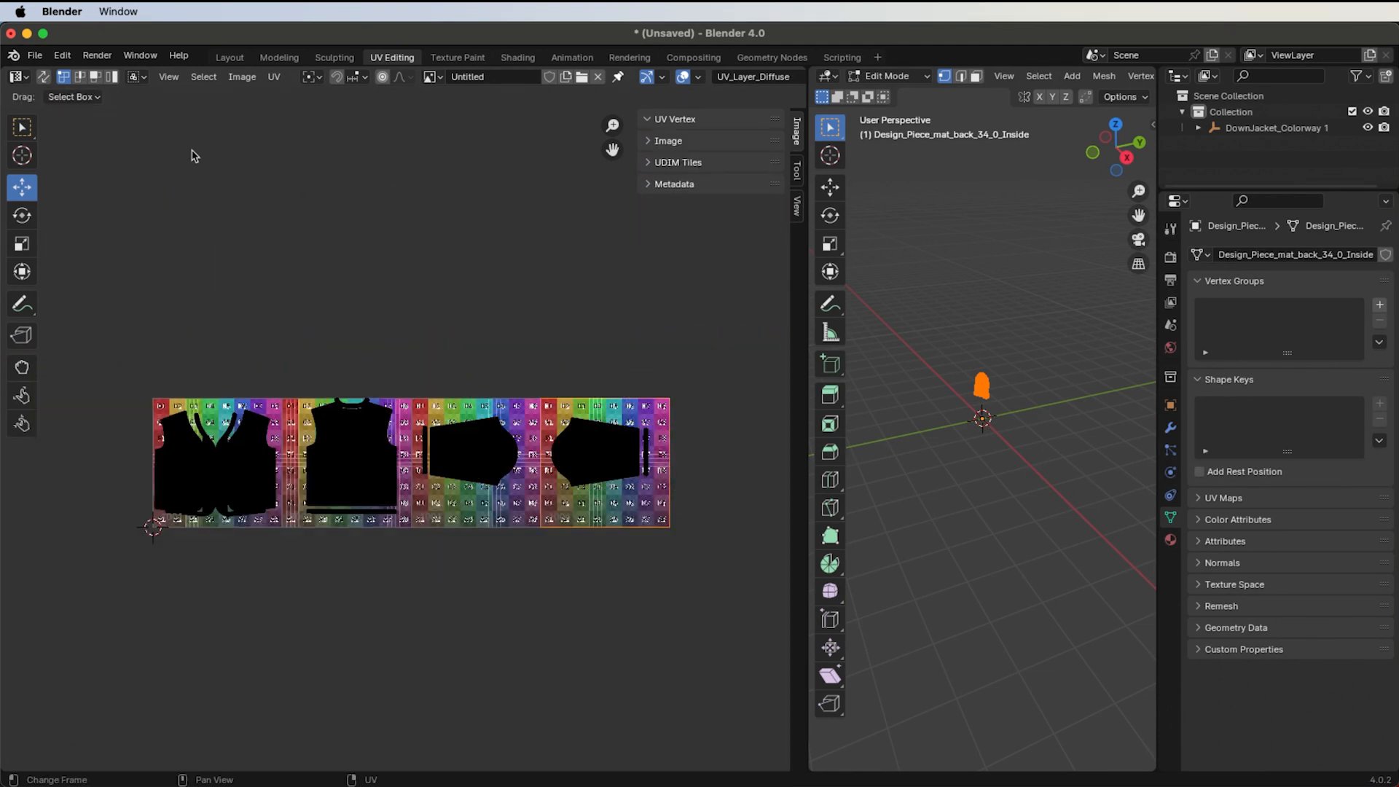
Step: In the Layout workspace, deselect the inside pieces and select all five buttons on the jacket front
left_click(224, 60)
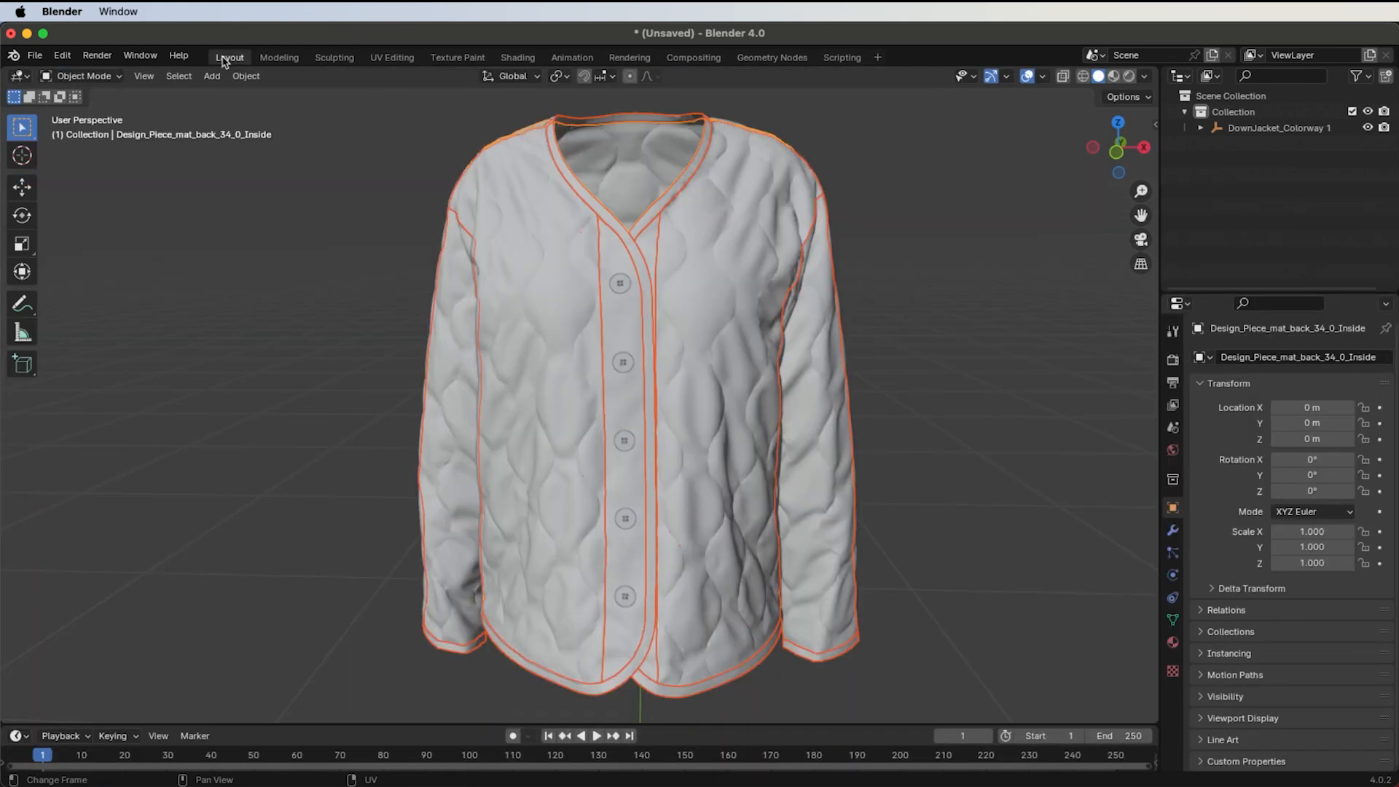
left_click(284, 341)
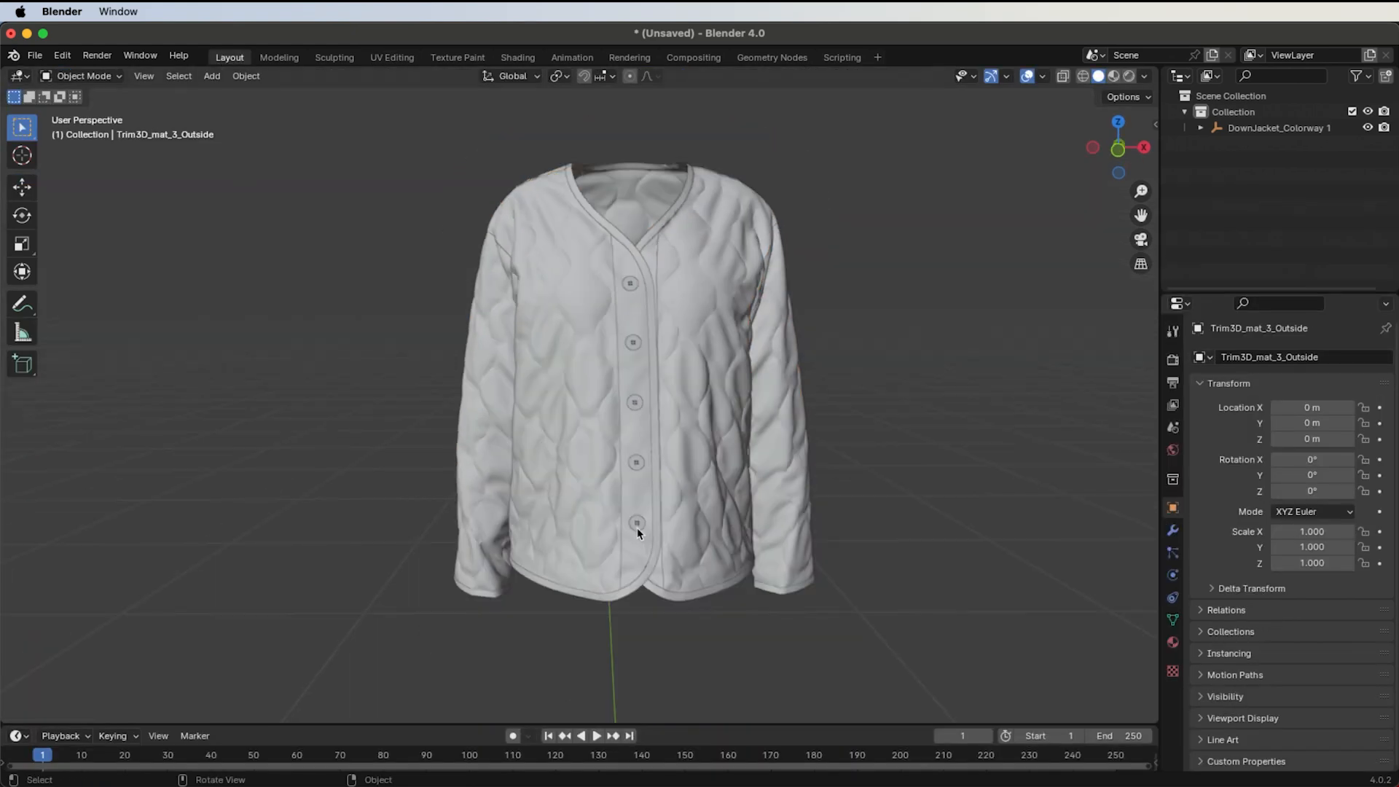
scroll(636, 528, "up", 2)
mouse_move(886, 478)
middle_mouse_down()
mouse_move(884, 499)
mouse_move(862, 477)
middle_mouse_up()
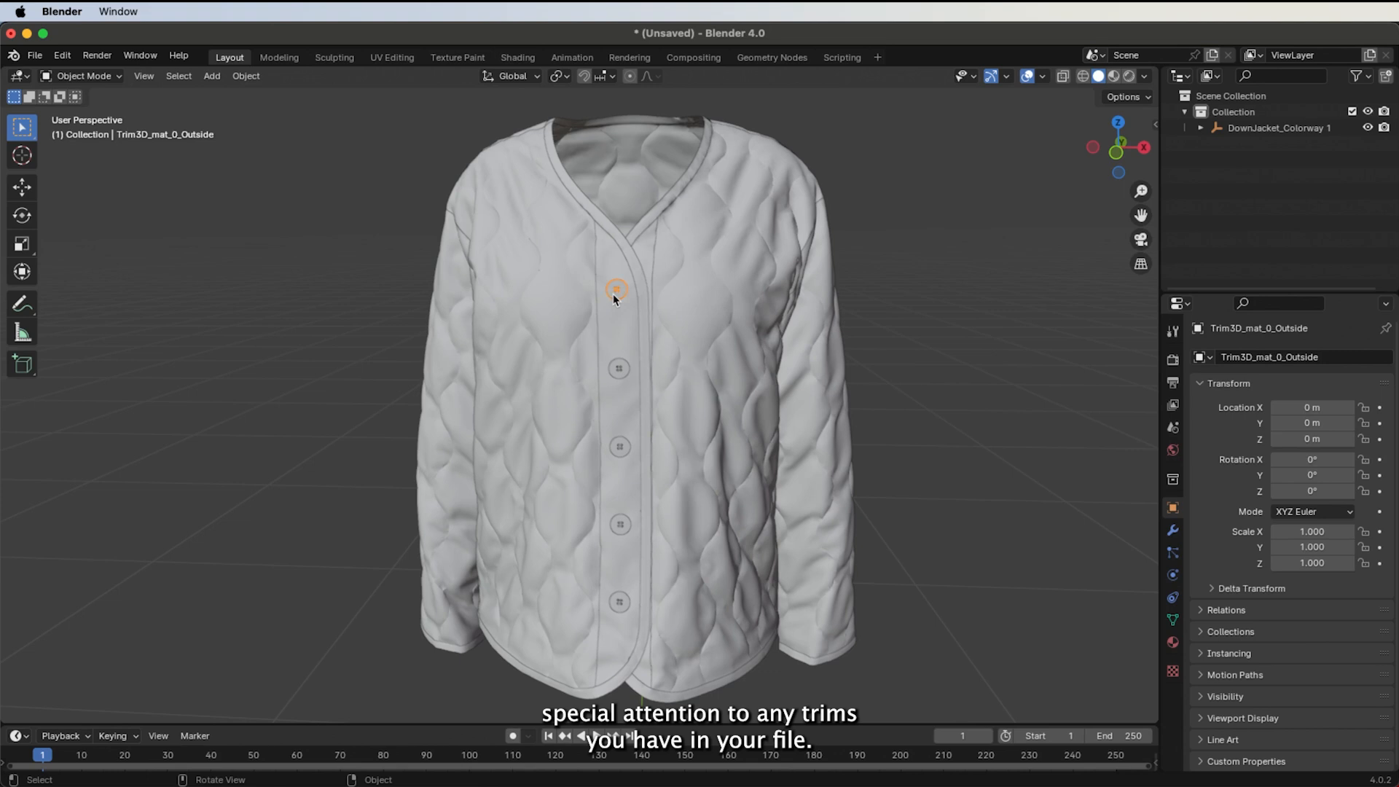
left_click(614, 291)
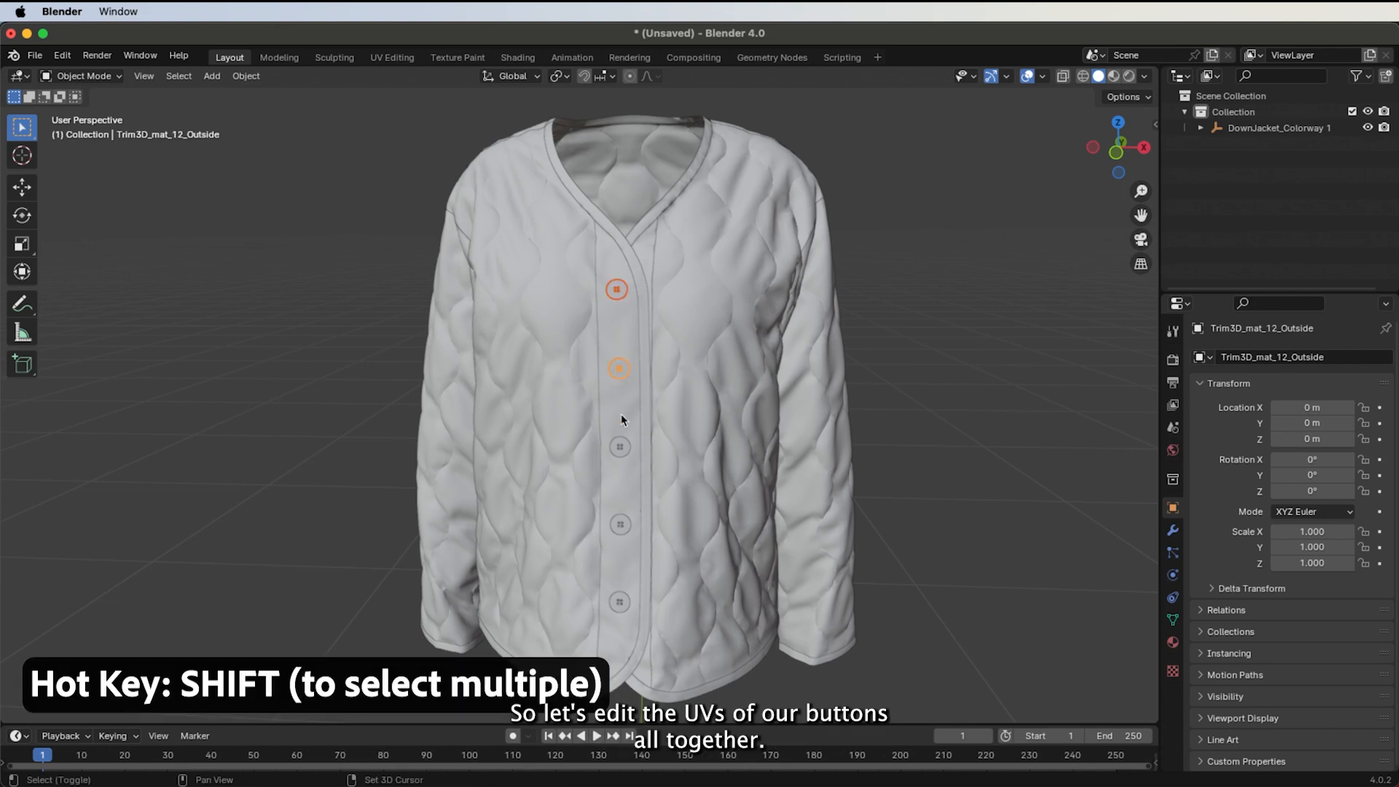
left_click(620, 523, "shift")
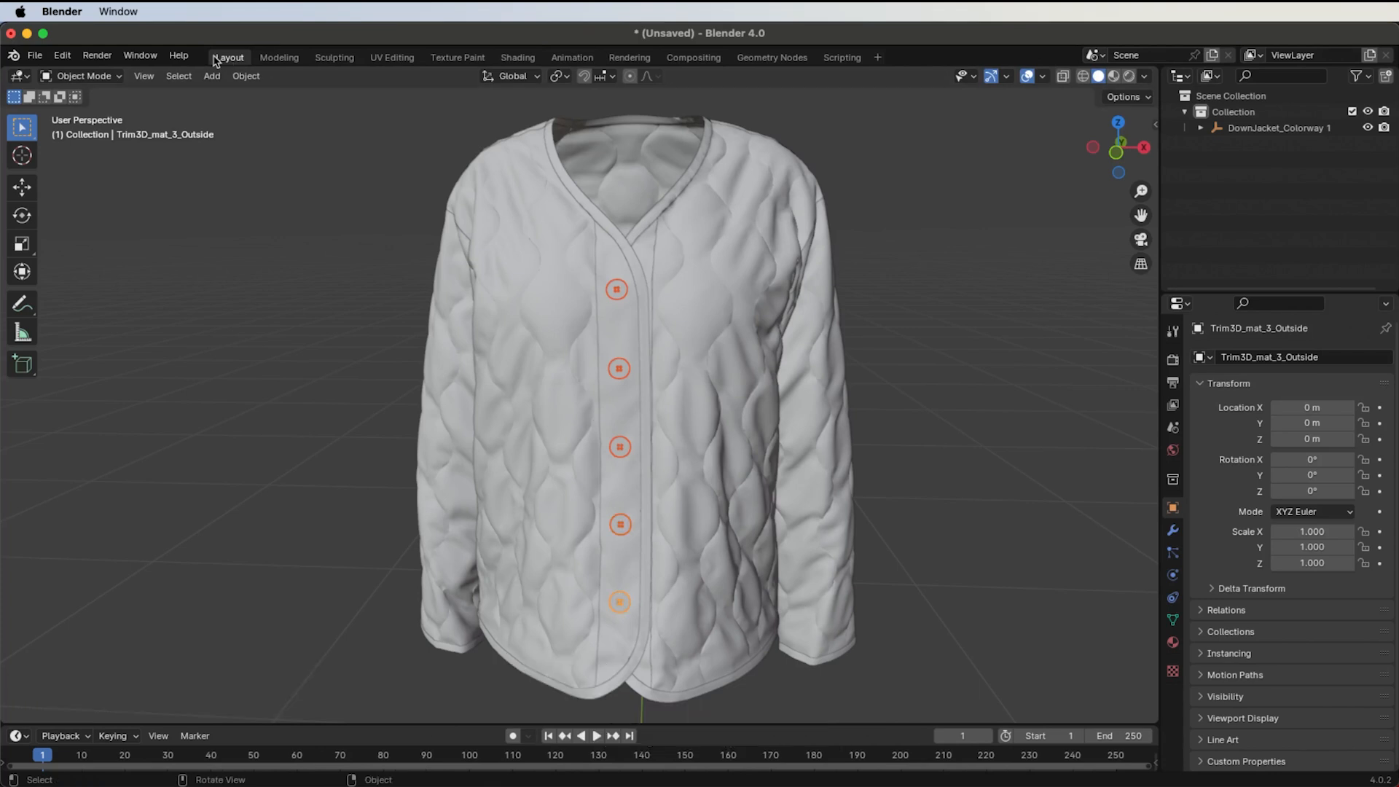
Step: Edit the selected buttons in the UV Editing workspace and add a new UV map for them
left_click(91, 76)
left_click(85, 112)
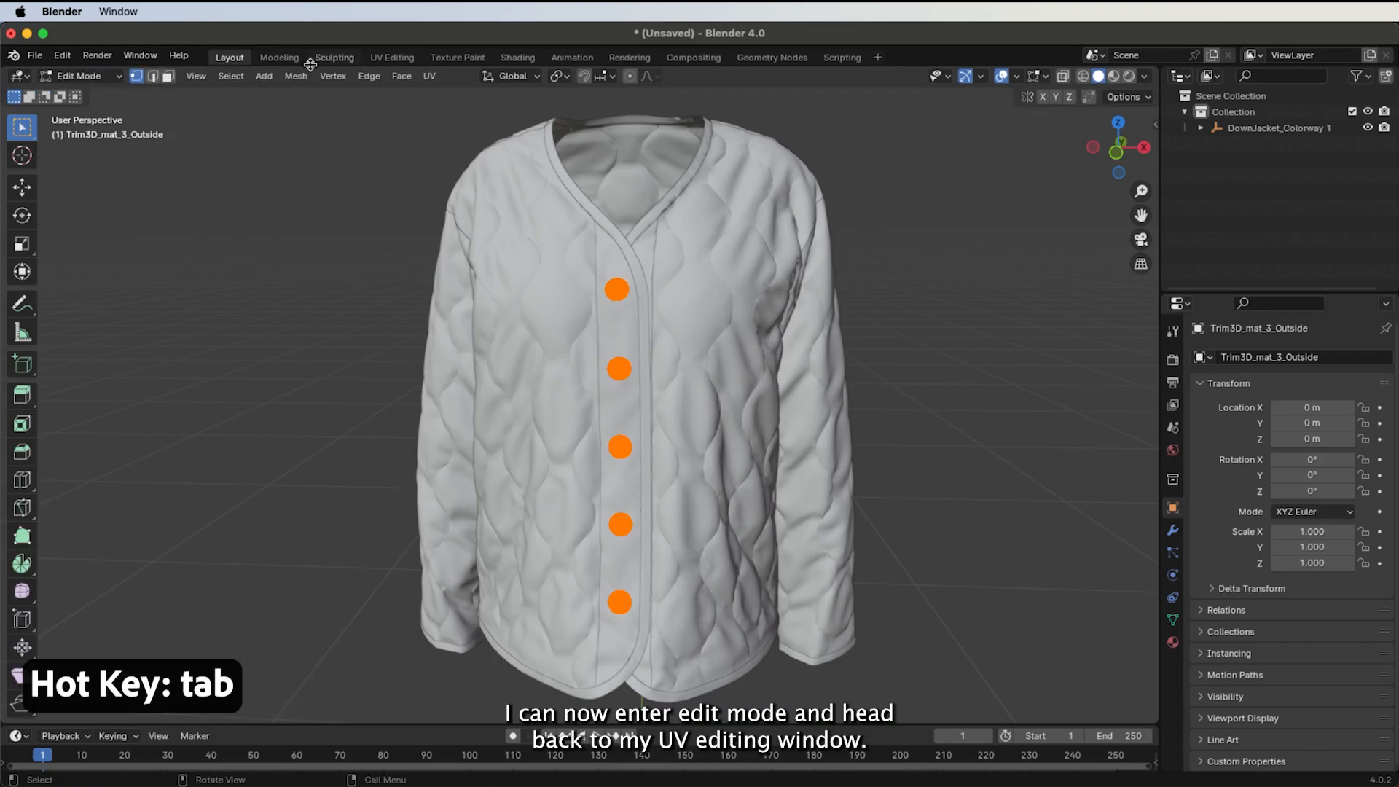
left_click(391, 62)
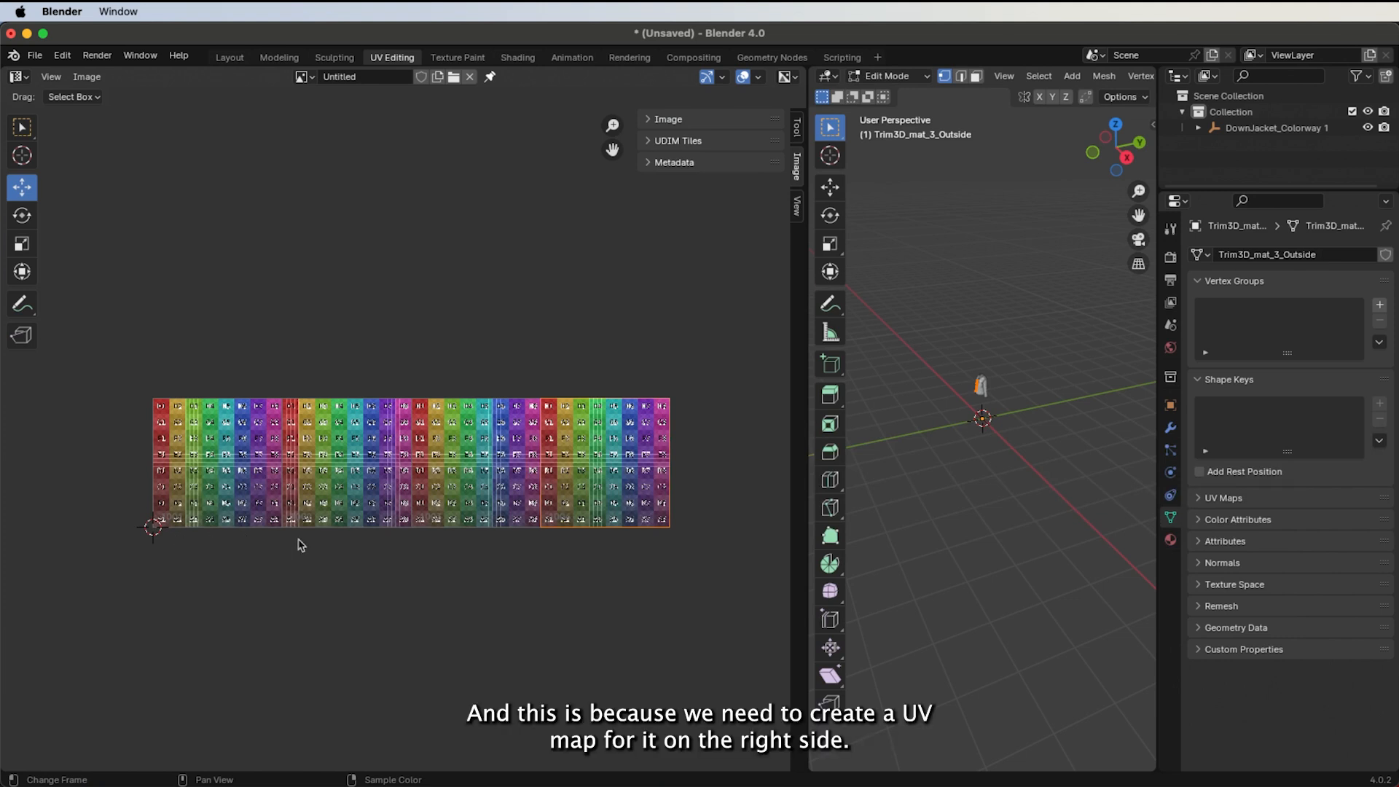
left_click(1200, 498)
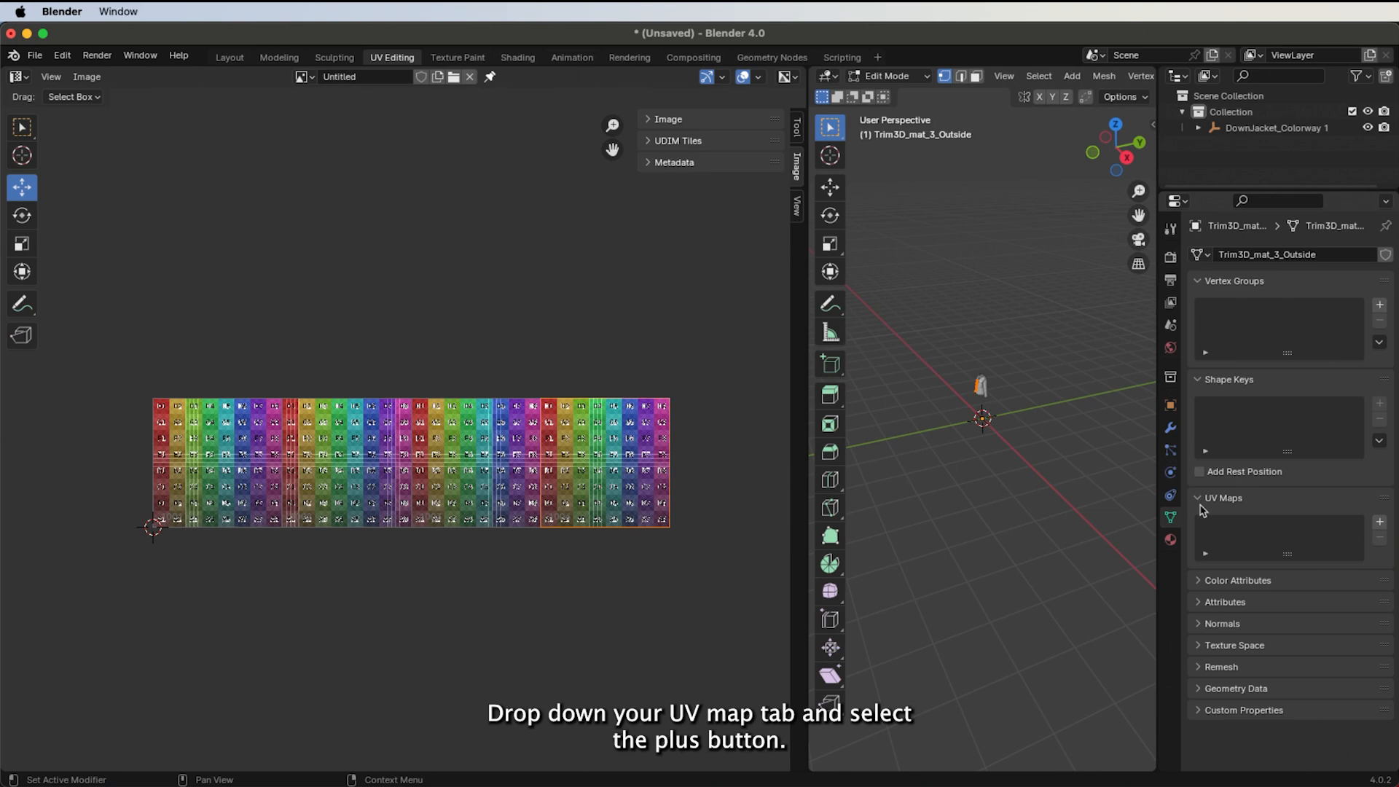
left_click(1378, 526)
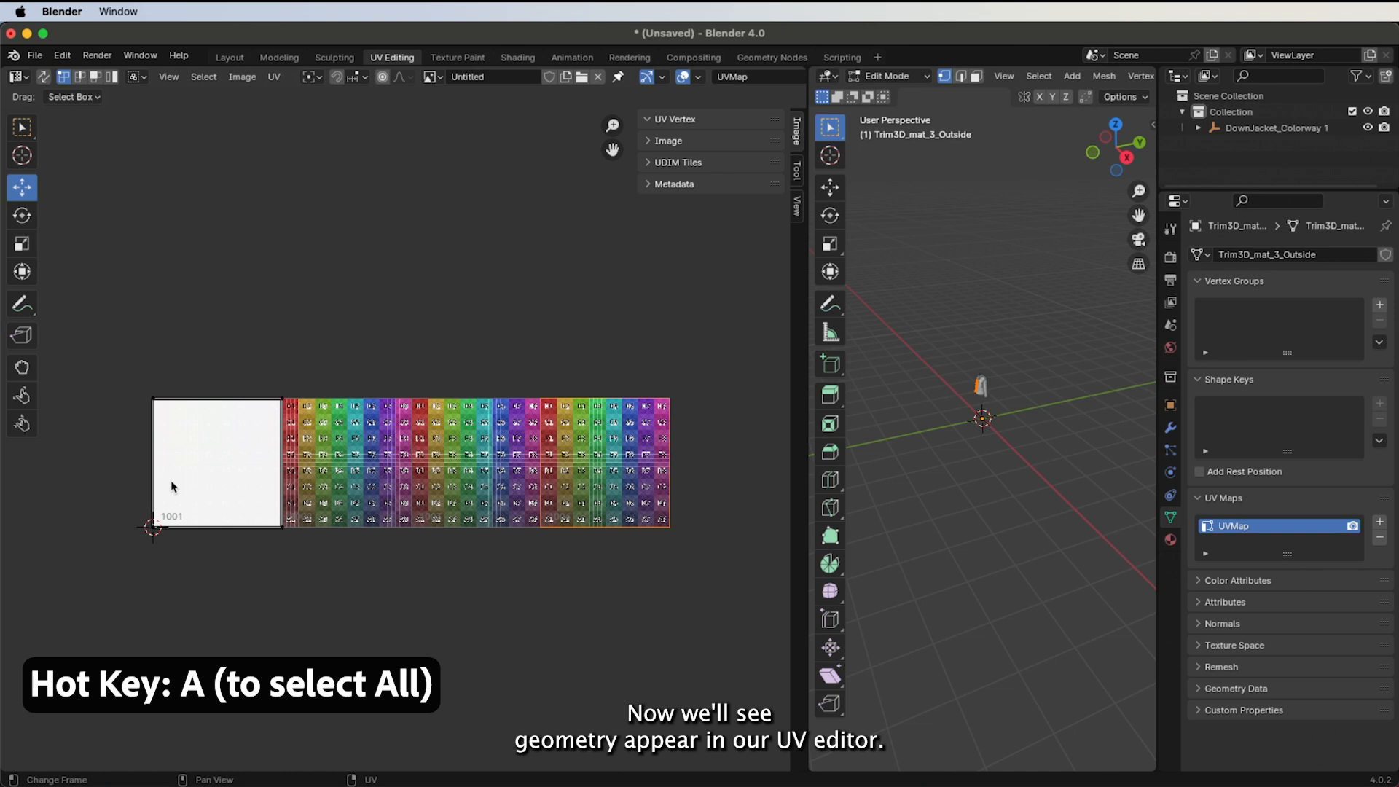
Step: Unwrap all the selected button UVs with Smart UV Project, using a 66° angle limit and the Scaled margin method
key("a")
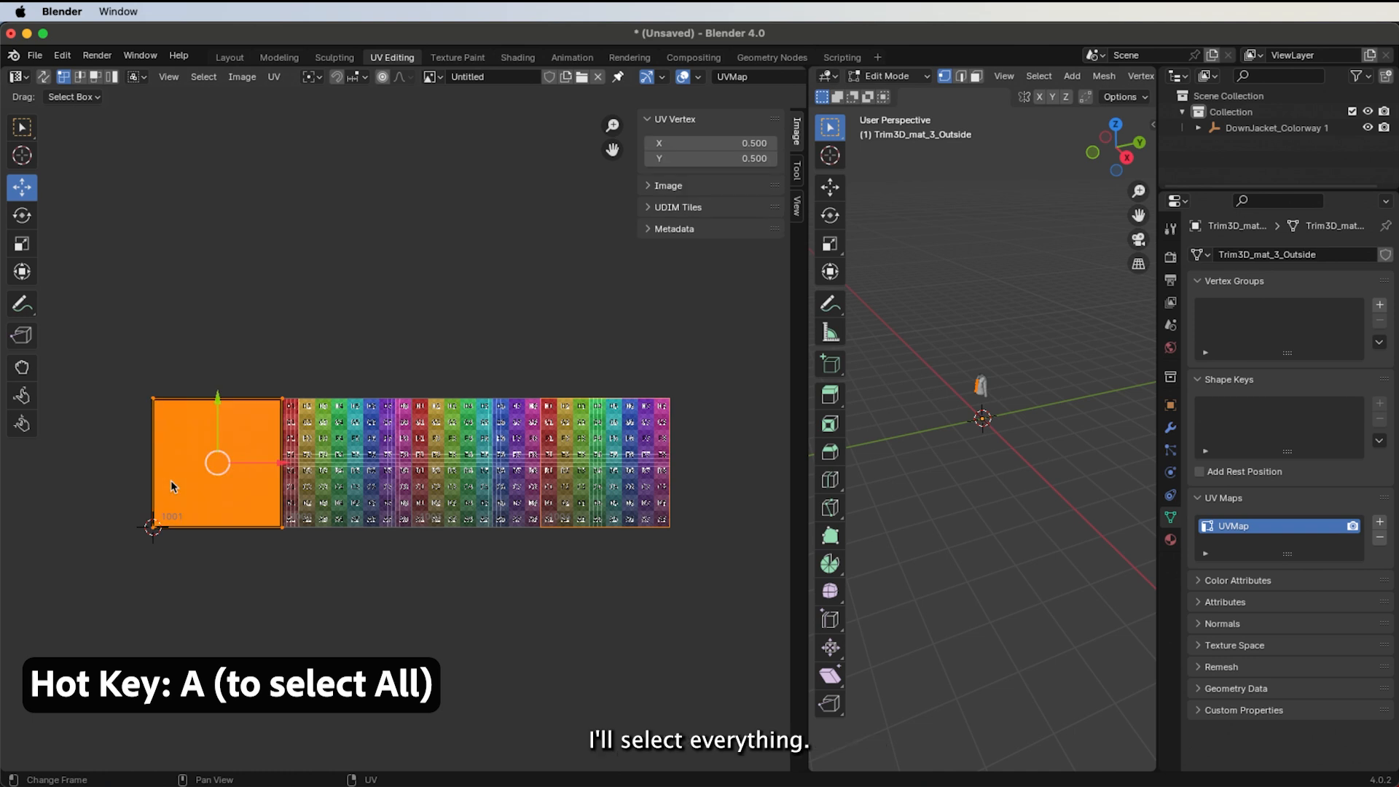
left_click(275, 78)
mouse_move(302, 238)
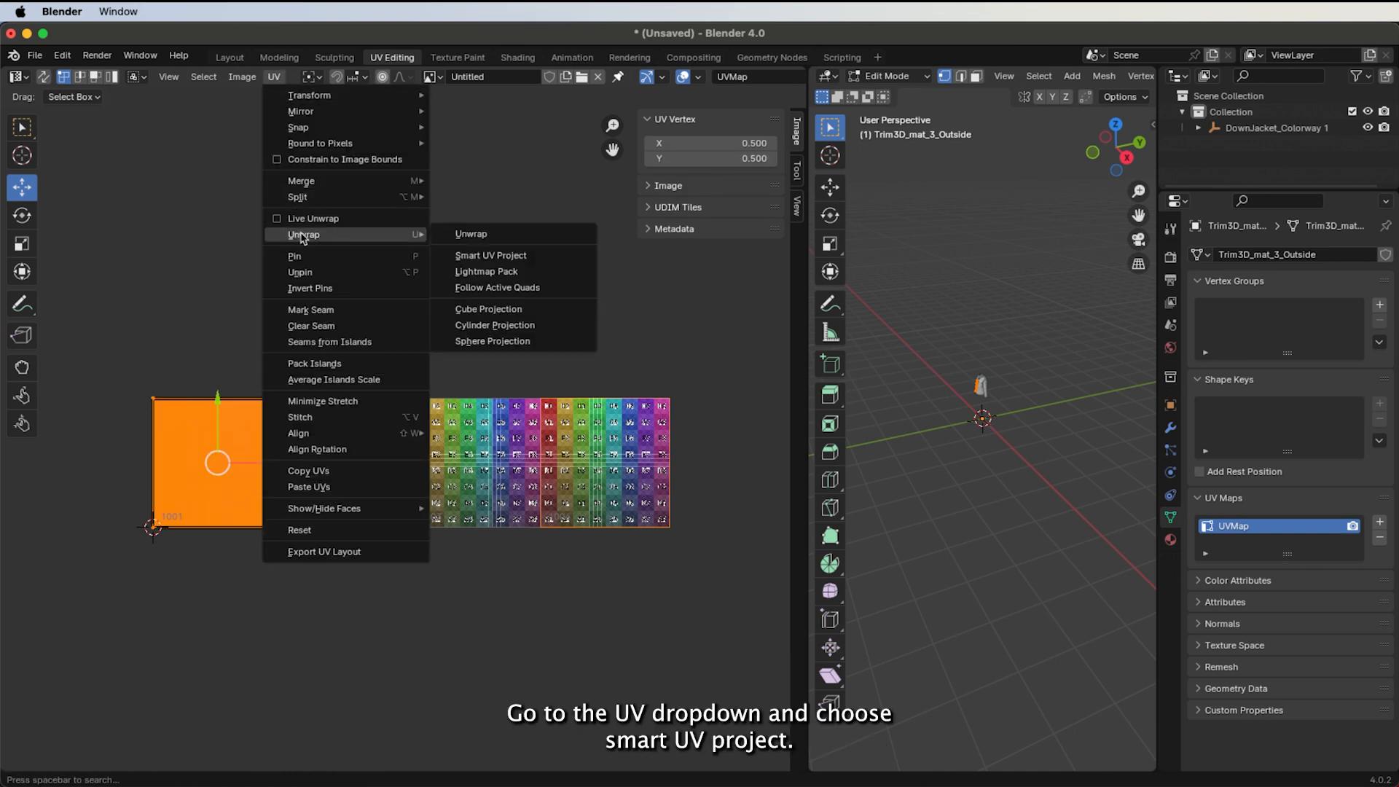
left_click(492, 257)
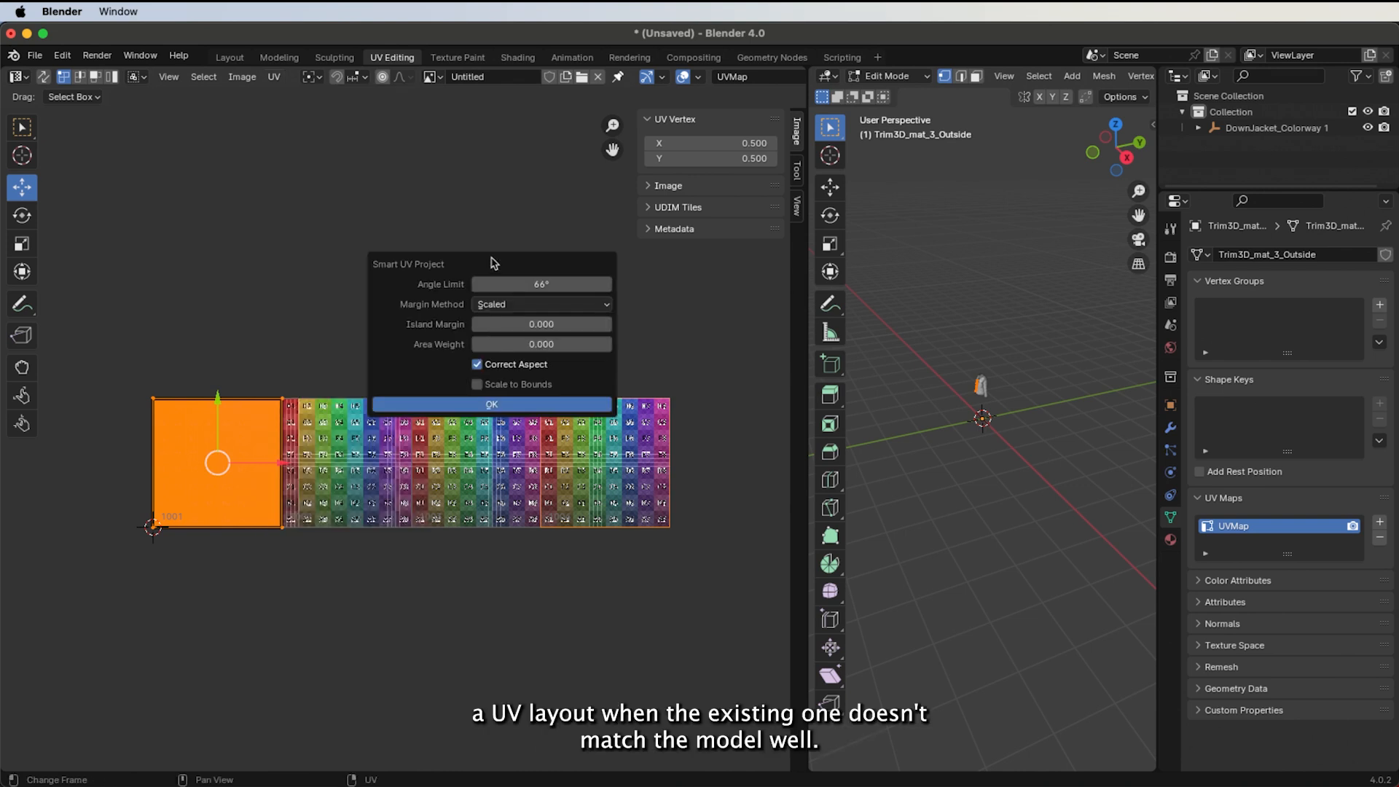
left_click(453, 407)
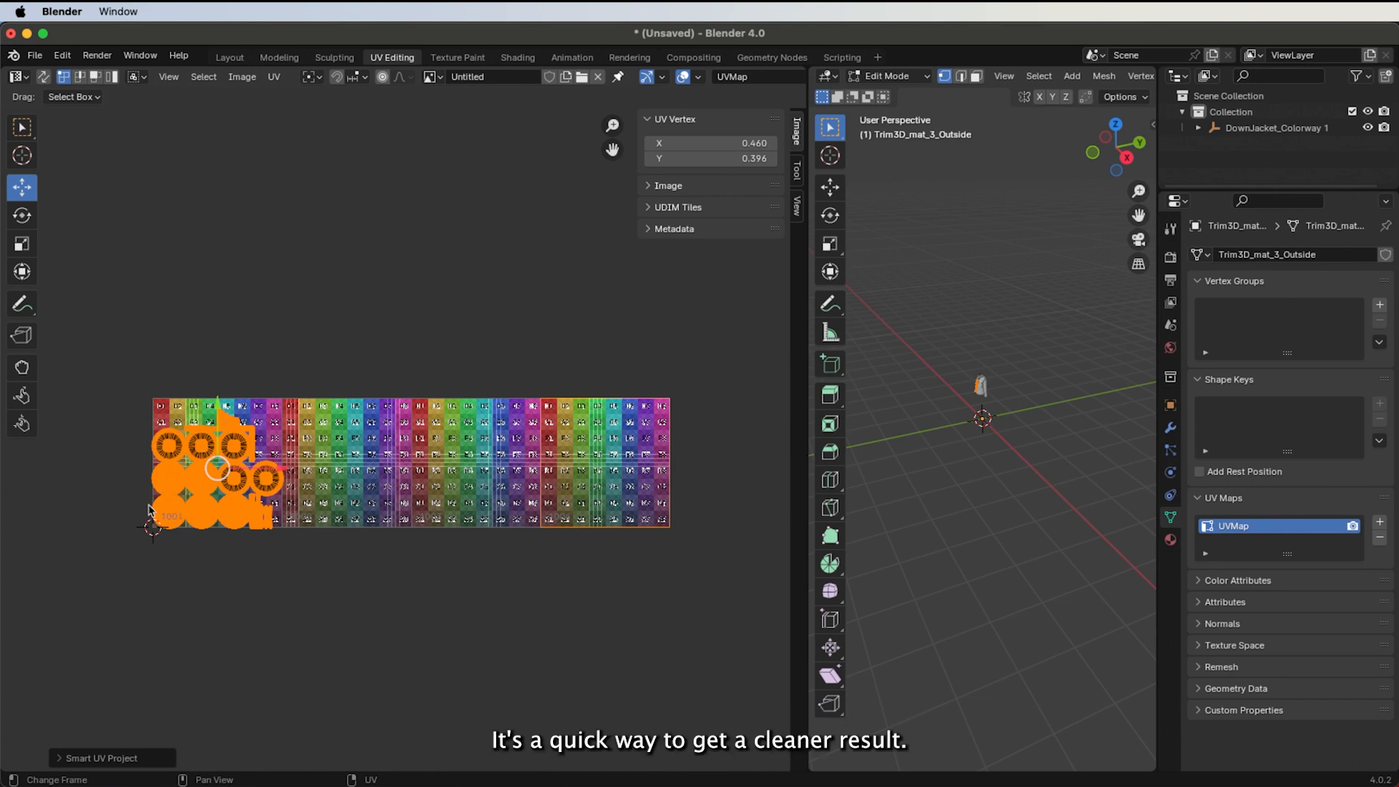
Step: Scale all the button UV islands down together to about 0.975 so they clear the edges of the first tile
scroll(150, 511, "up", 3)
middle_click_drag(295, 494, 617, 430)
scroll(276, 448, "up", 3)
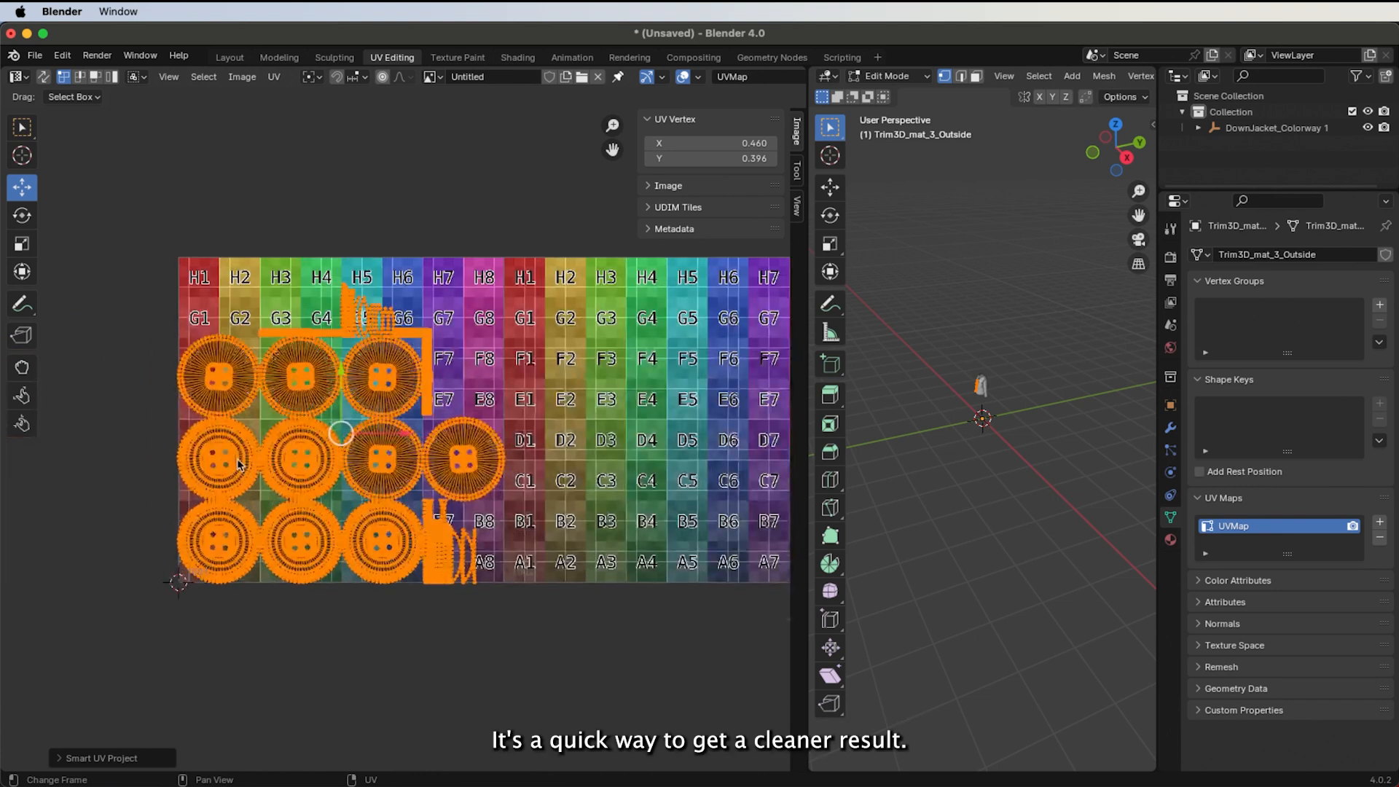
middle_click_drag(240, 464, 280, 457)
left_click(221, 127)
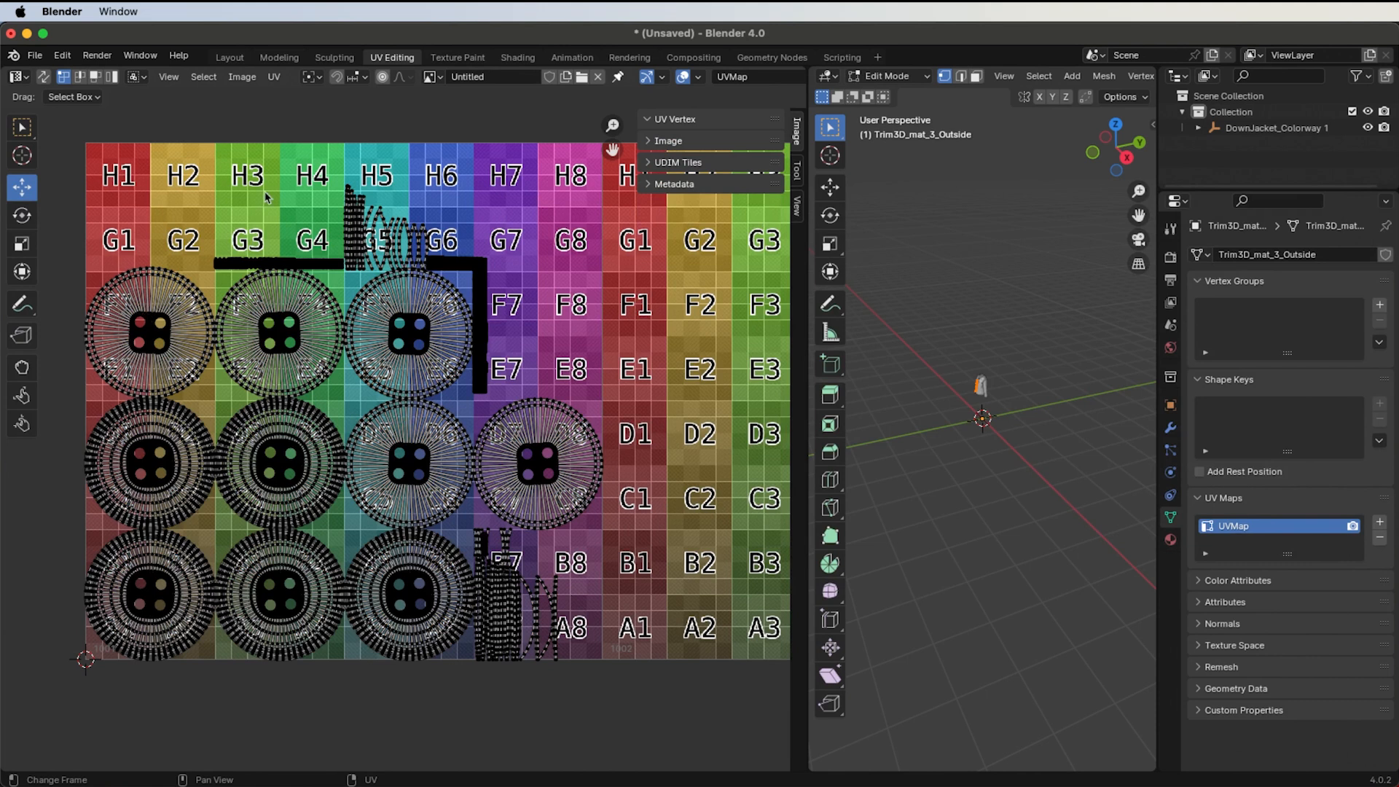
key("a")
key("s")
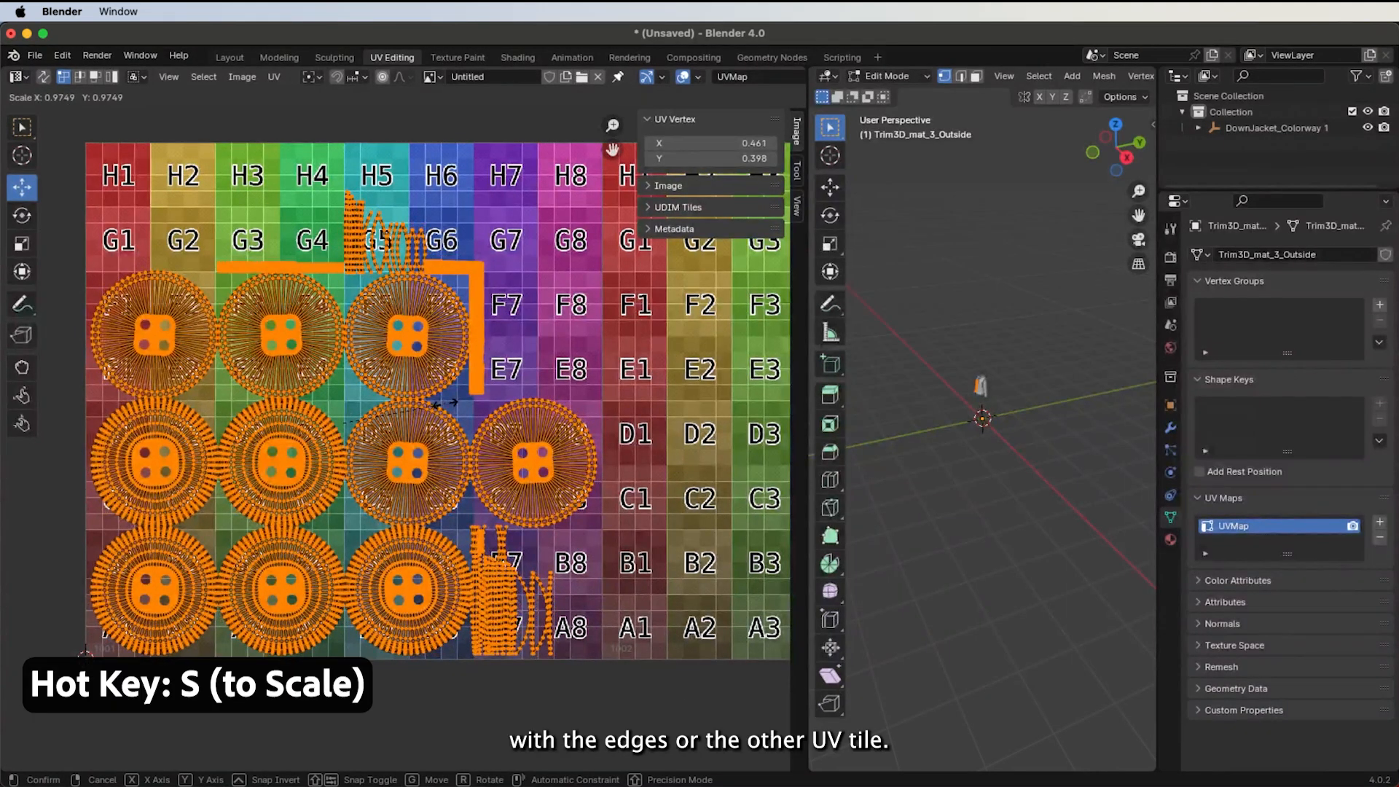
left_click(445, 403)
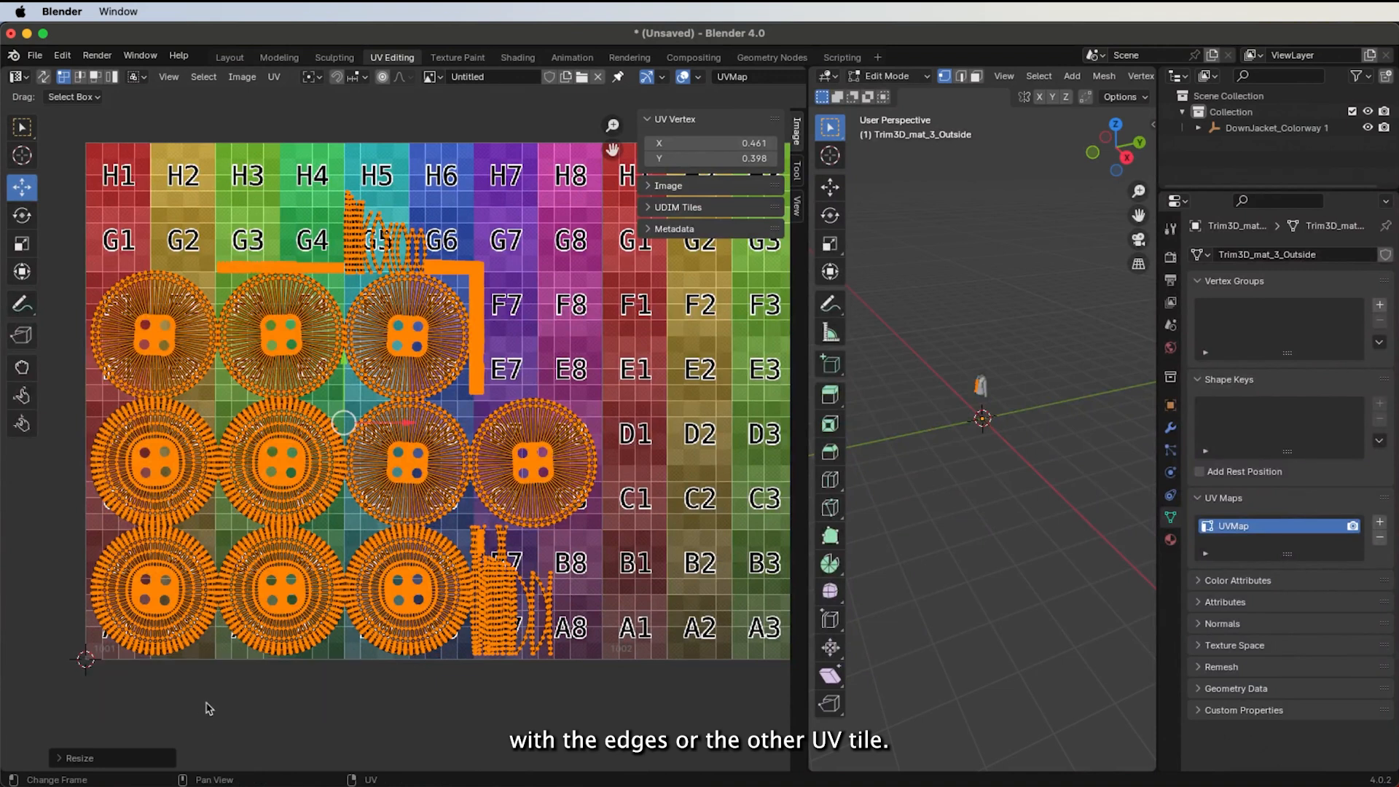
Step: In the Layout workspace, select the whole jacket and open the FBX export settings
left_click(229, 58)
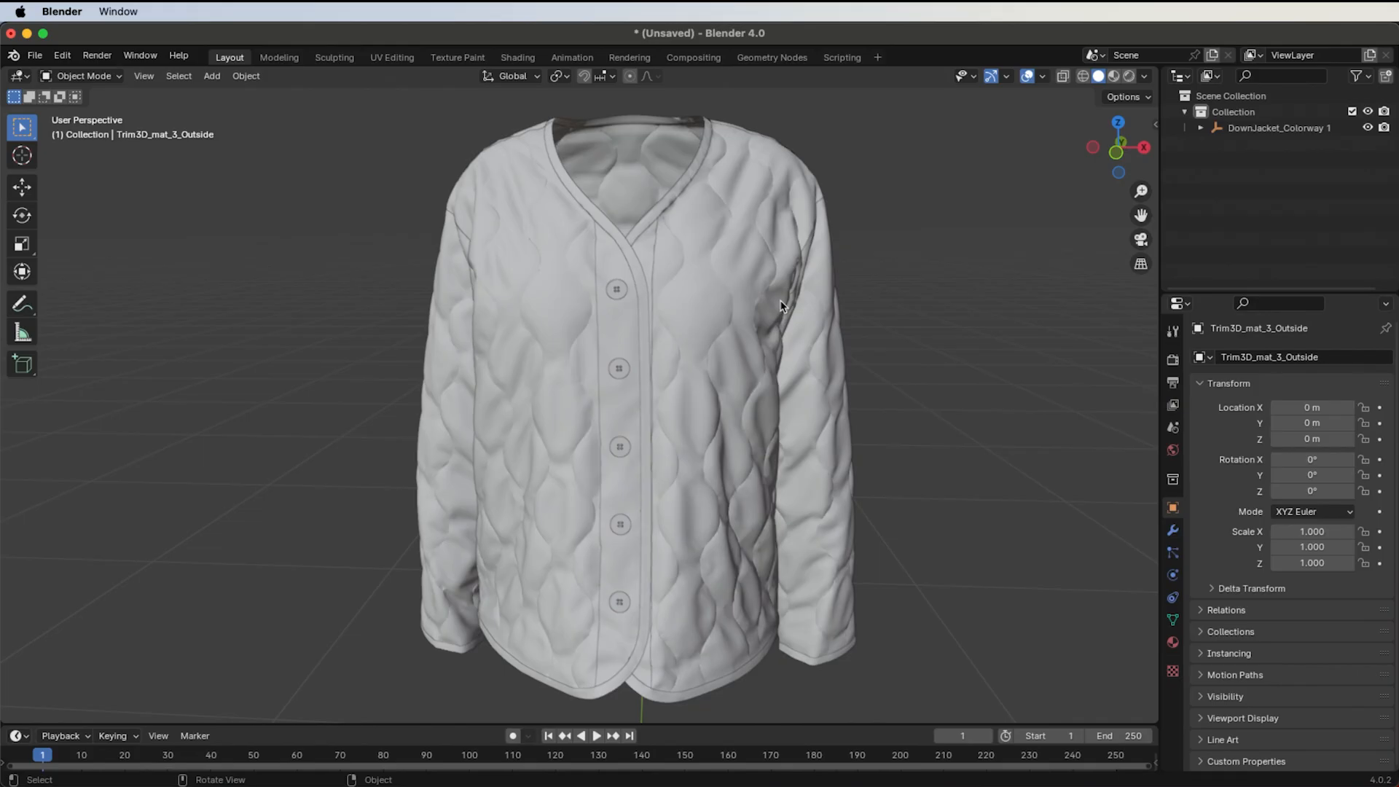
key("a")
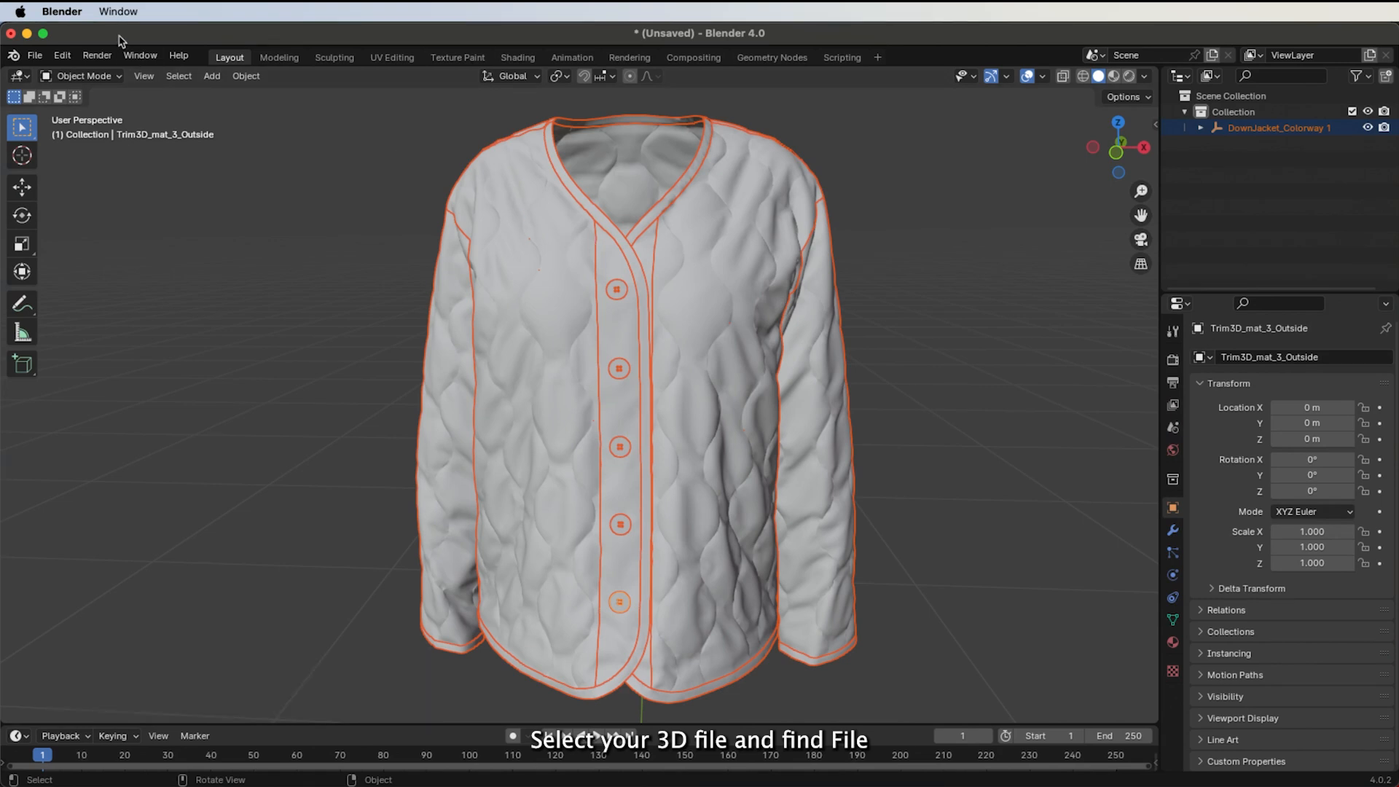
left_click(34, 55)
mouse_move(102, 297)
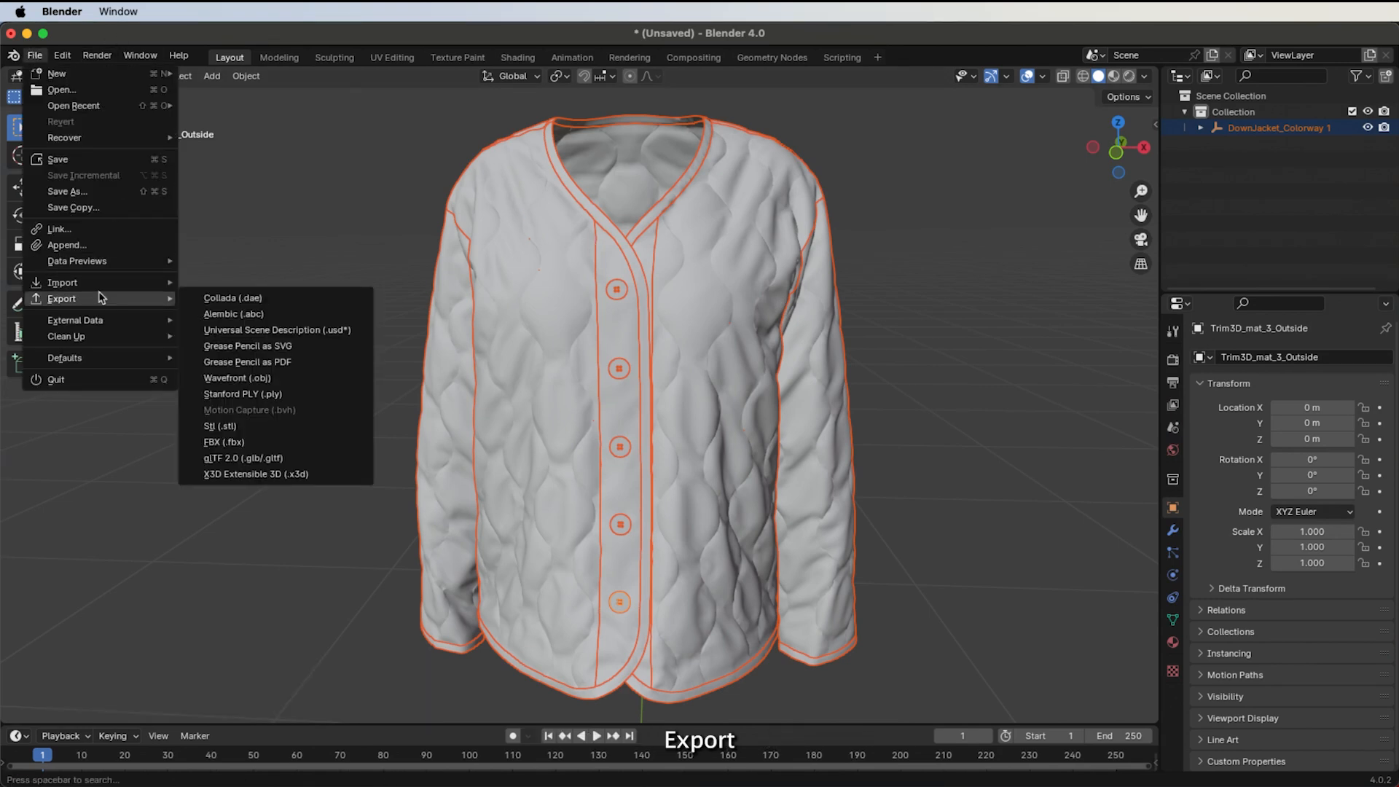
left_click(232, 442)
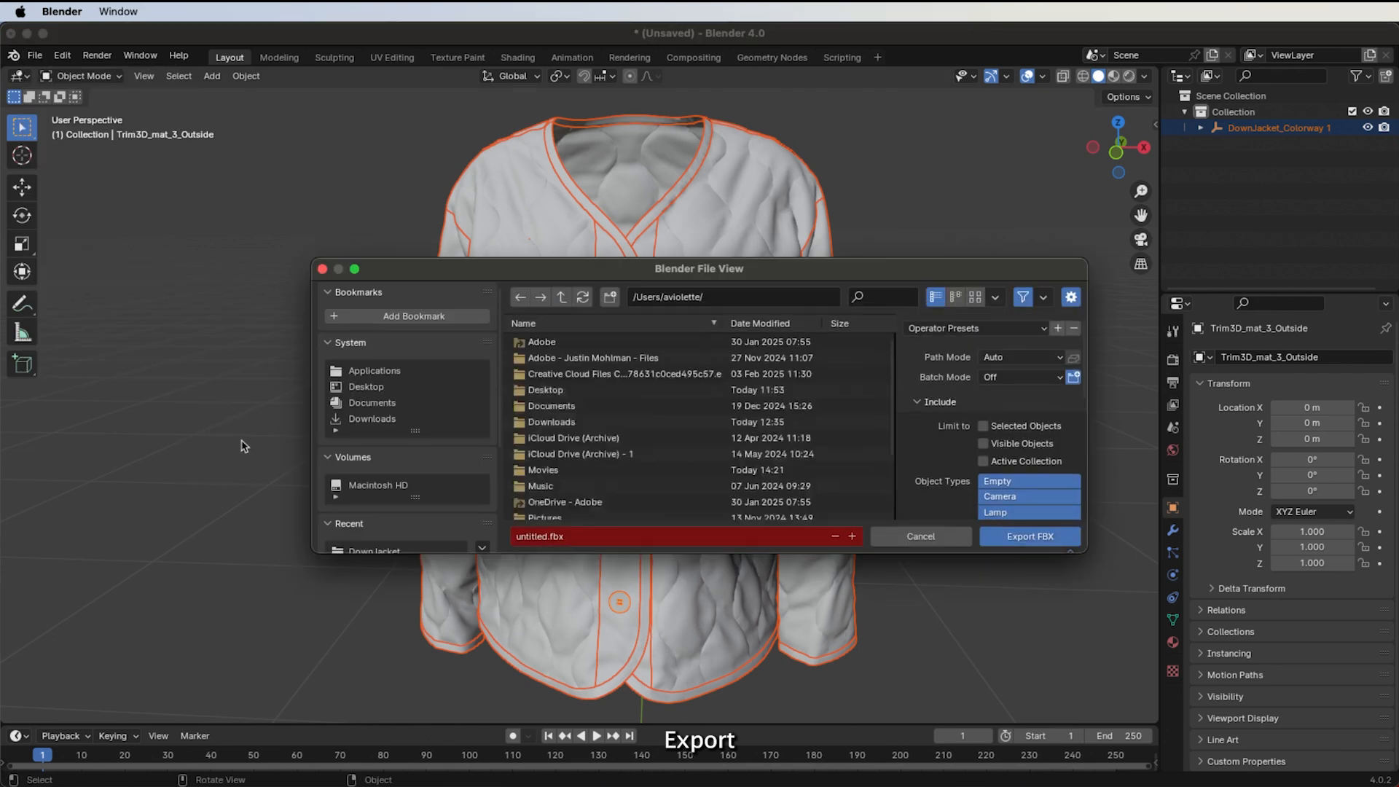
Step: Export the jacket into the DownJacket folder as Jacket_FixedUVs.fbx
scroll(380, 469, "down", 3)
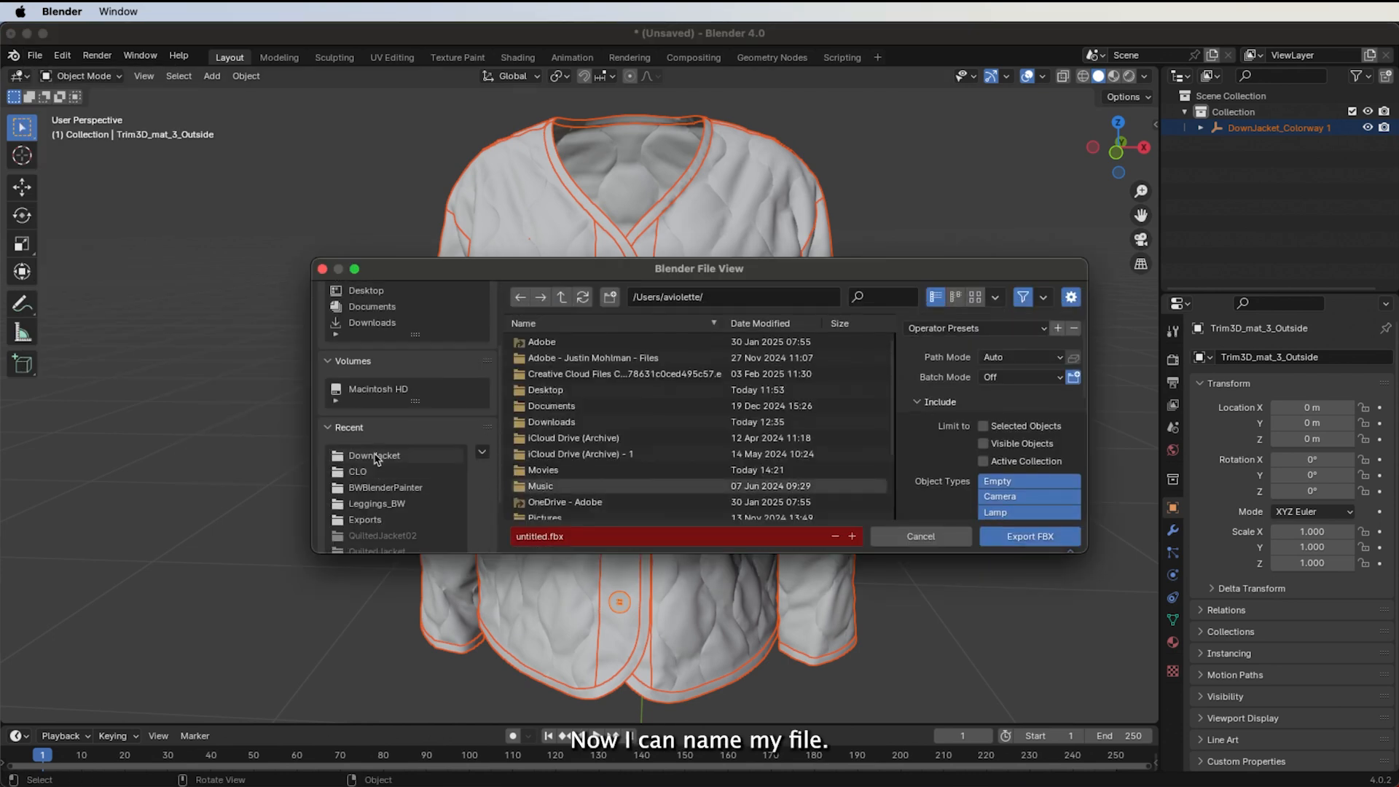
left_click(377, 459)
left_click(575, 374)
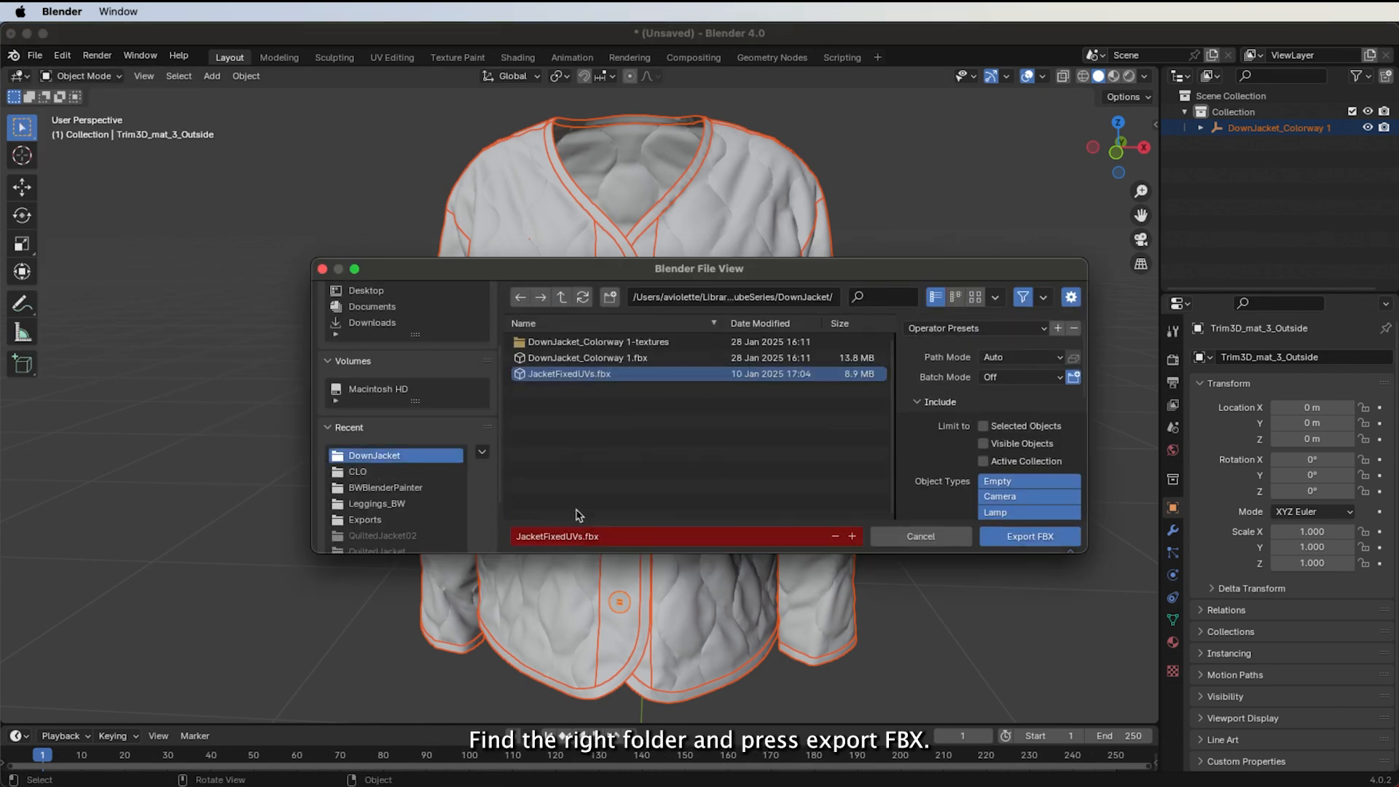
left_click(984, 427)
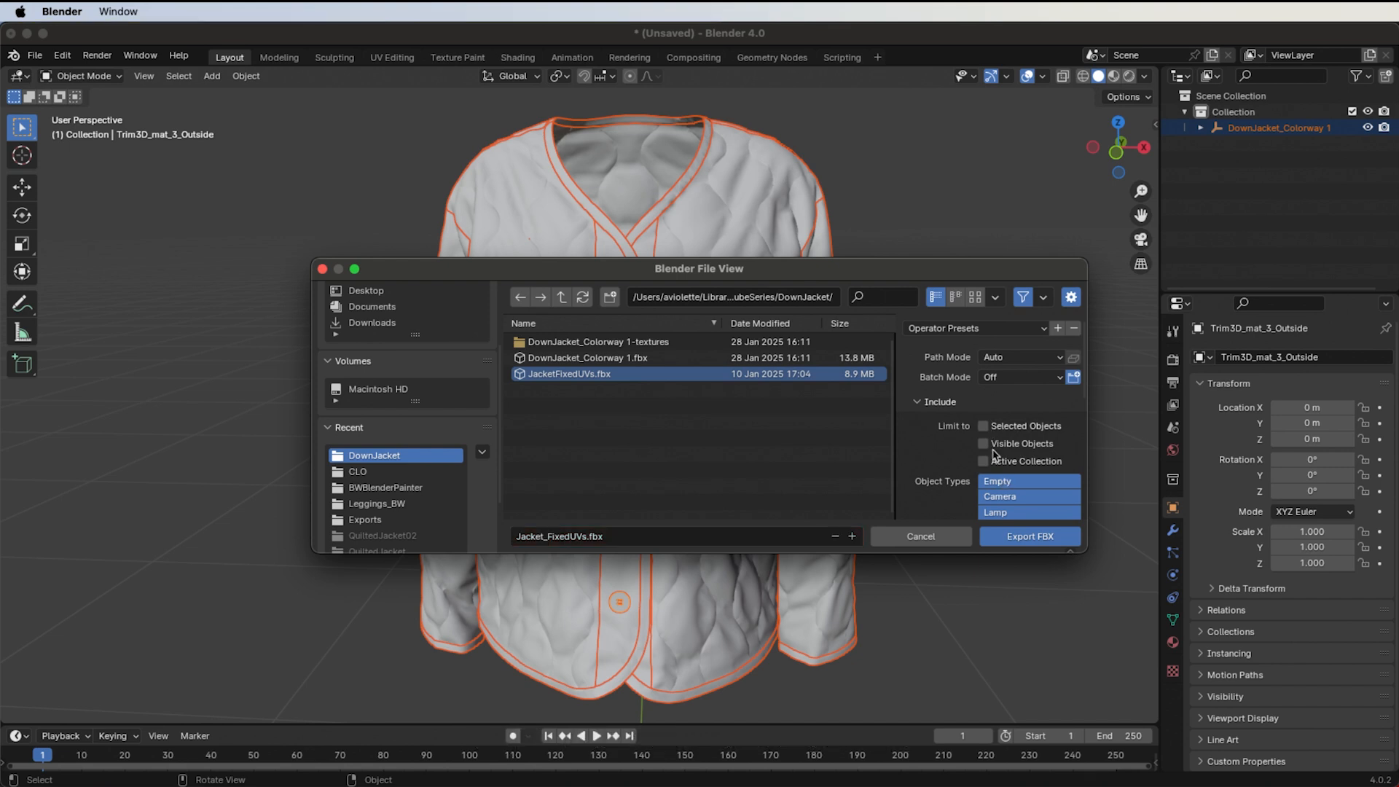
left_click(1030, 536)
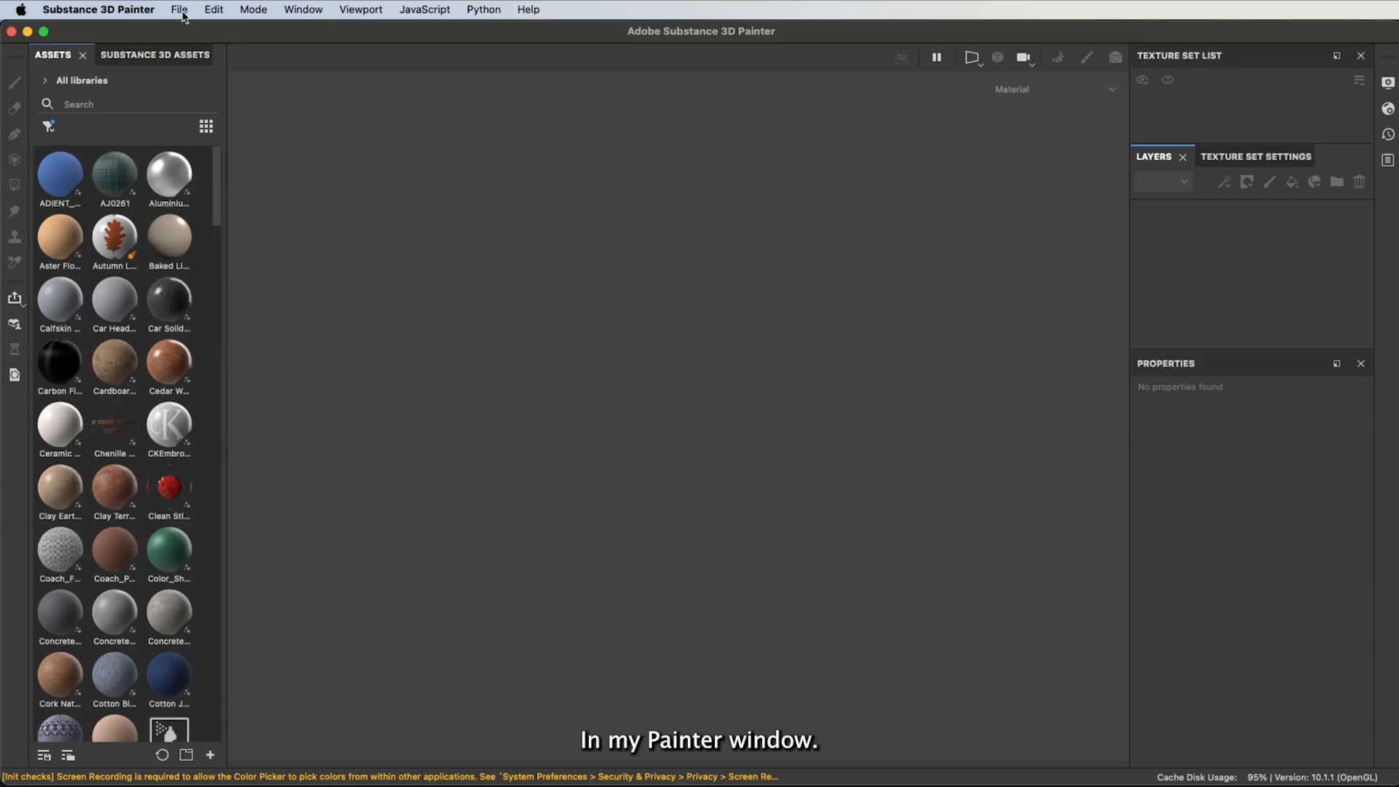
Step: In Substance 3D Painter, create a new project from Jacket_FixedUVs.fbx with a 4096 document resolution and the UV Tile workflow
left_click(180, 10)
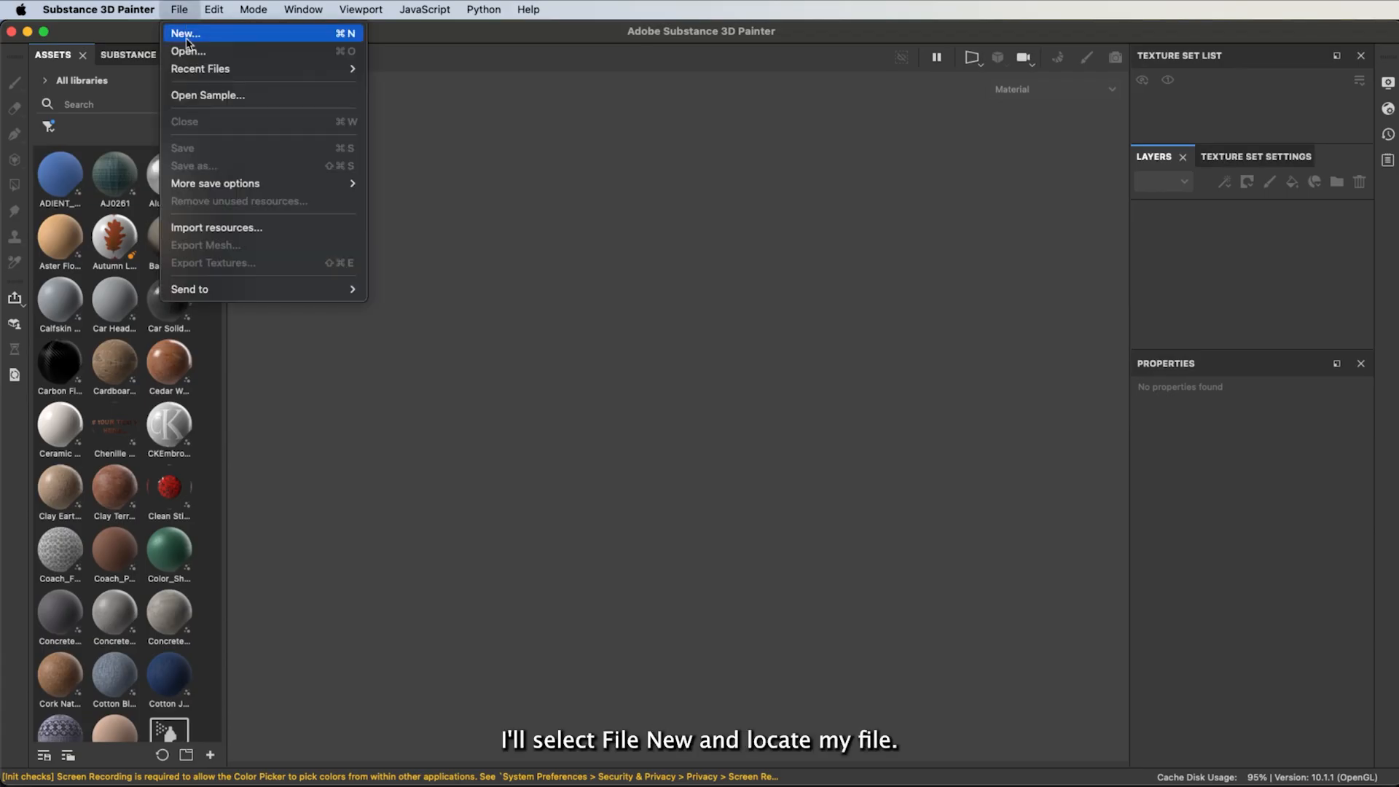
left_click(187, 30)
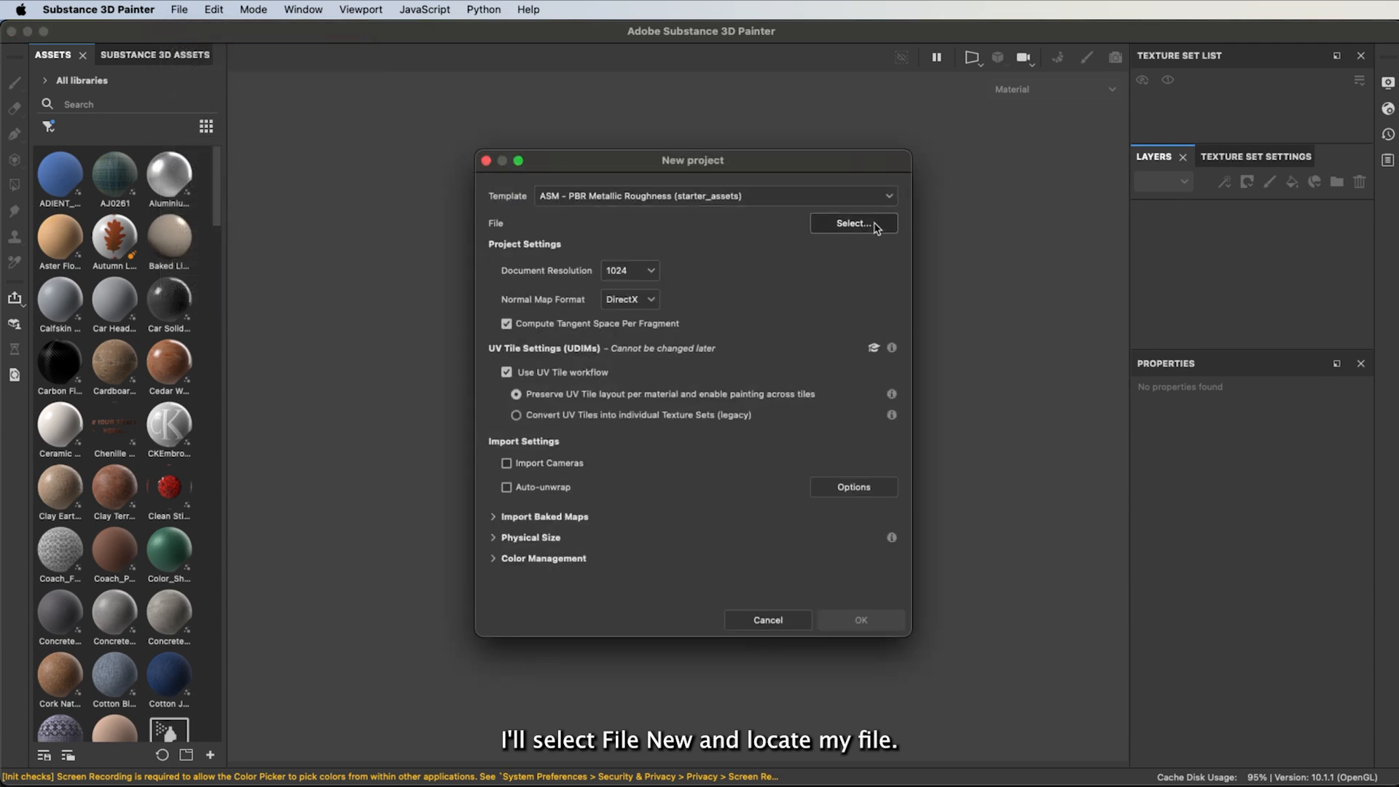
left_click(875, 225)
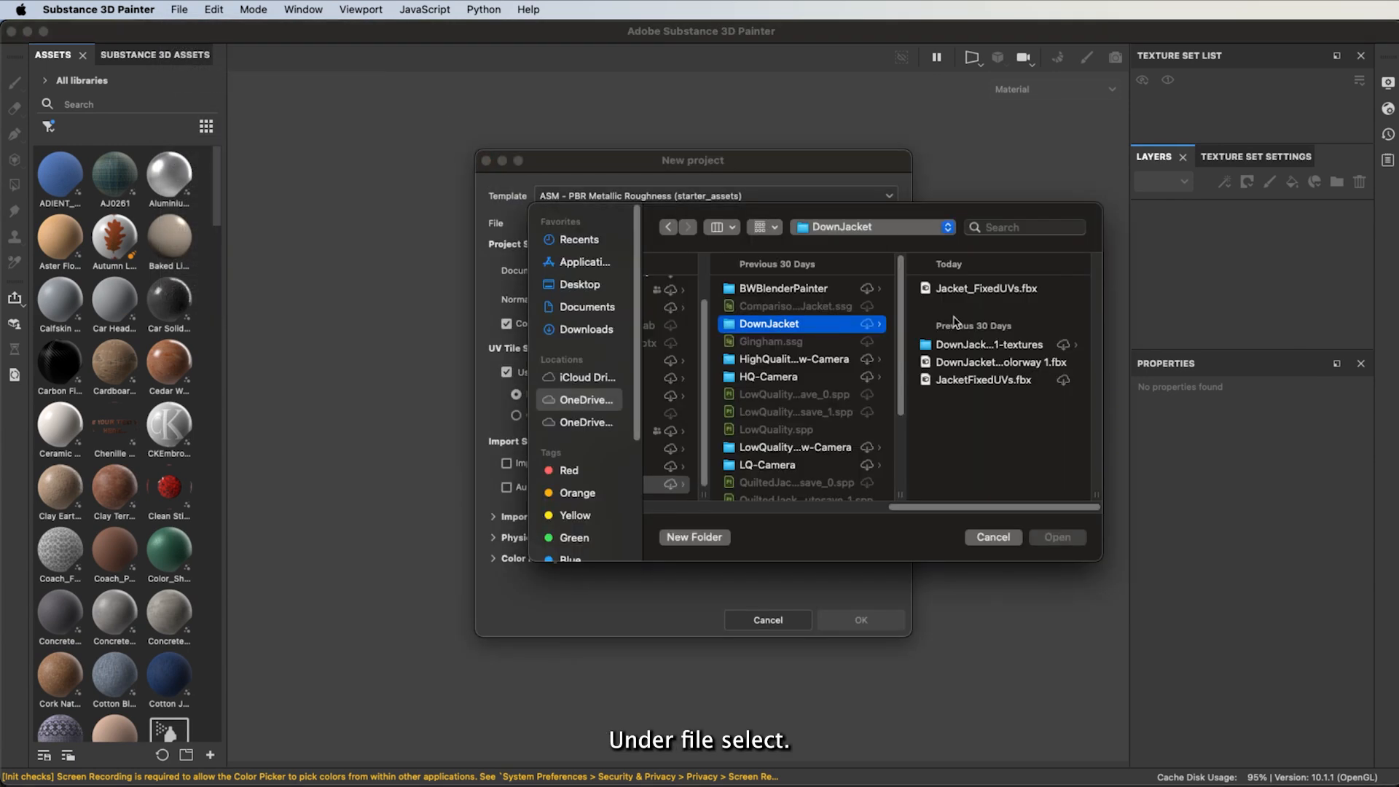
left_click(994, 289)
left_click(1055, 539)
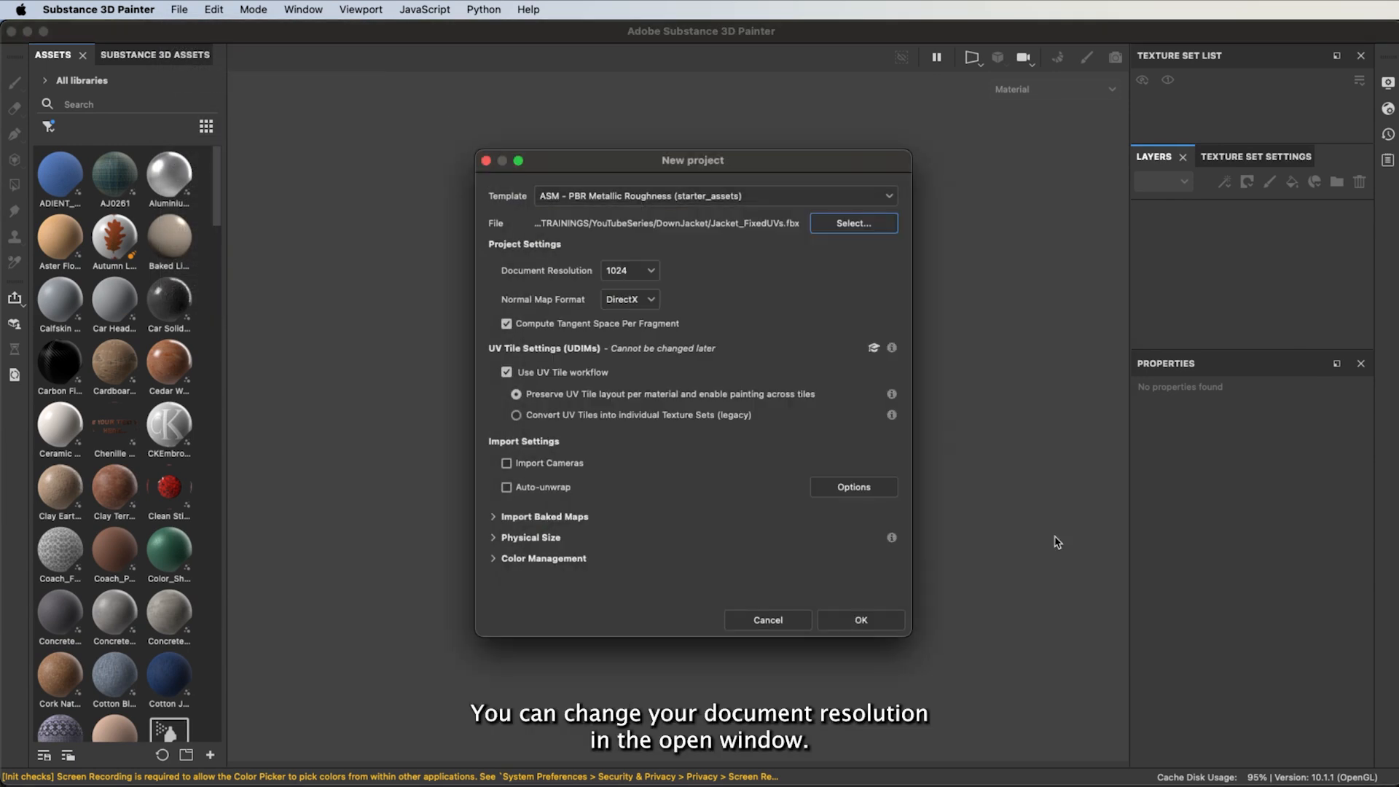
left_click(625, 277)
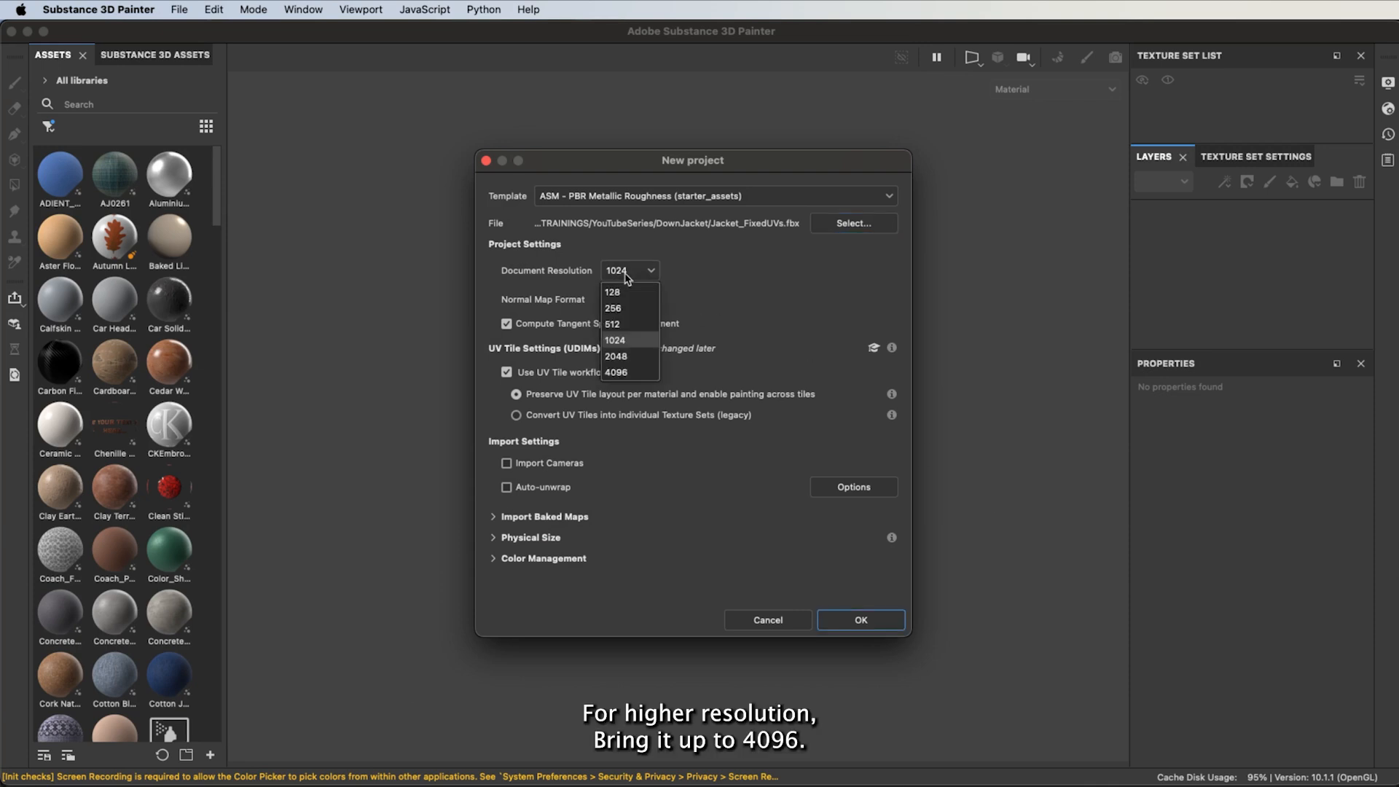
left_click(618, 373)
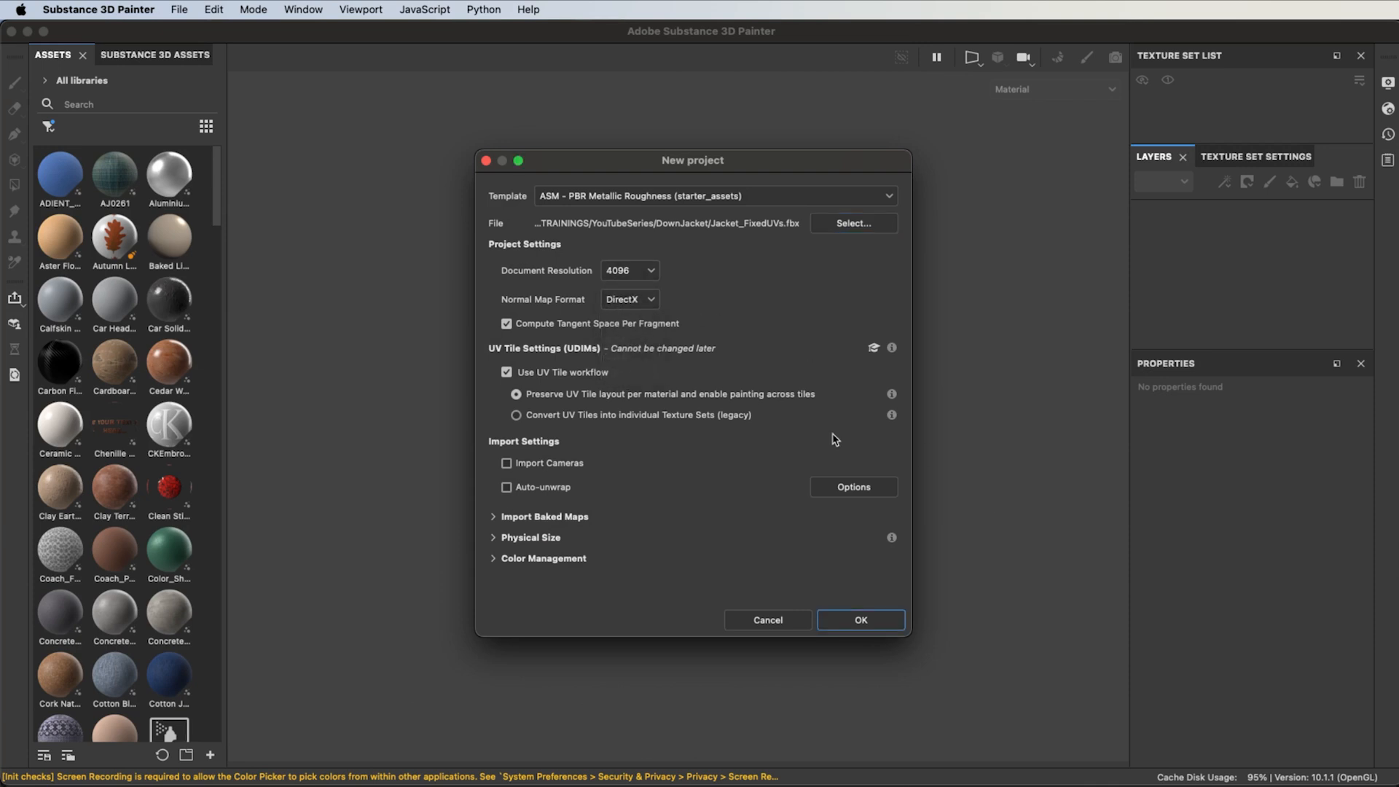
left_click(857, 618)
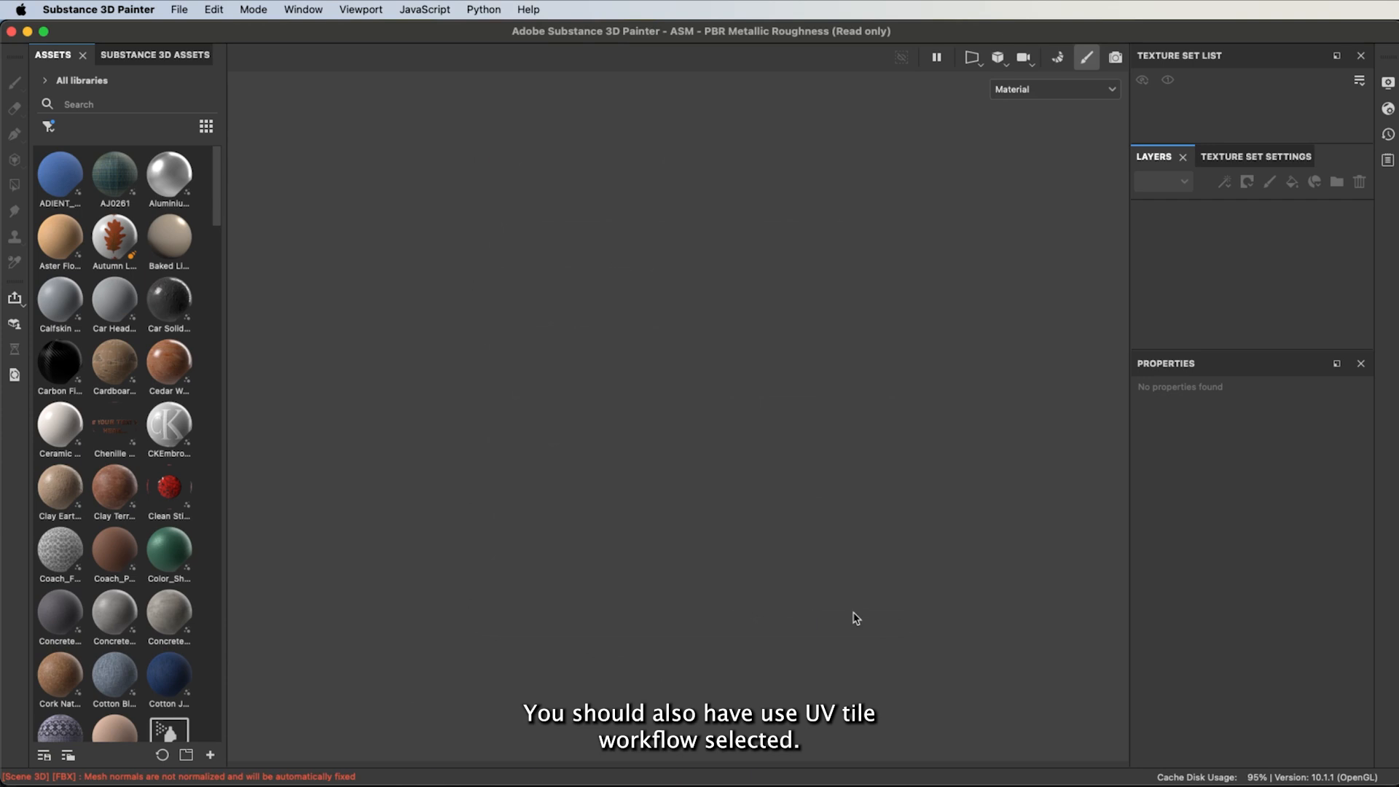
Step: Examine the UV tiles of the Button_0, Mat_0 and Mat_1 texture sets in the 3D/2D split view and return to 3D only
left_click_drag(949, 555, 903, 492, "alt")
left_click(971, 57)
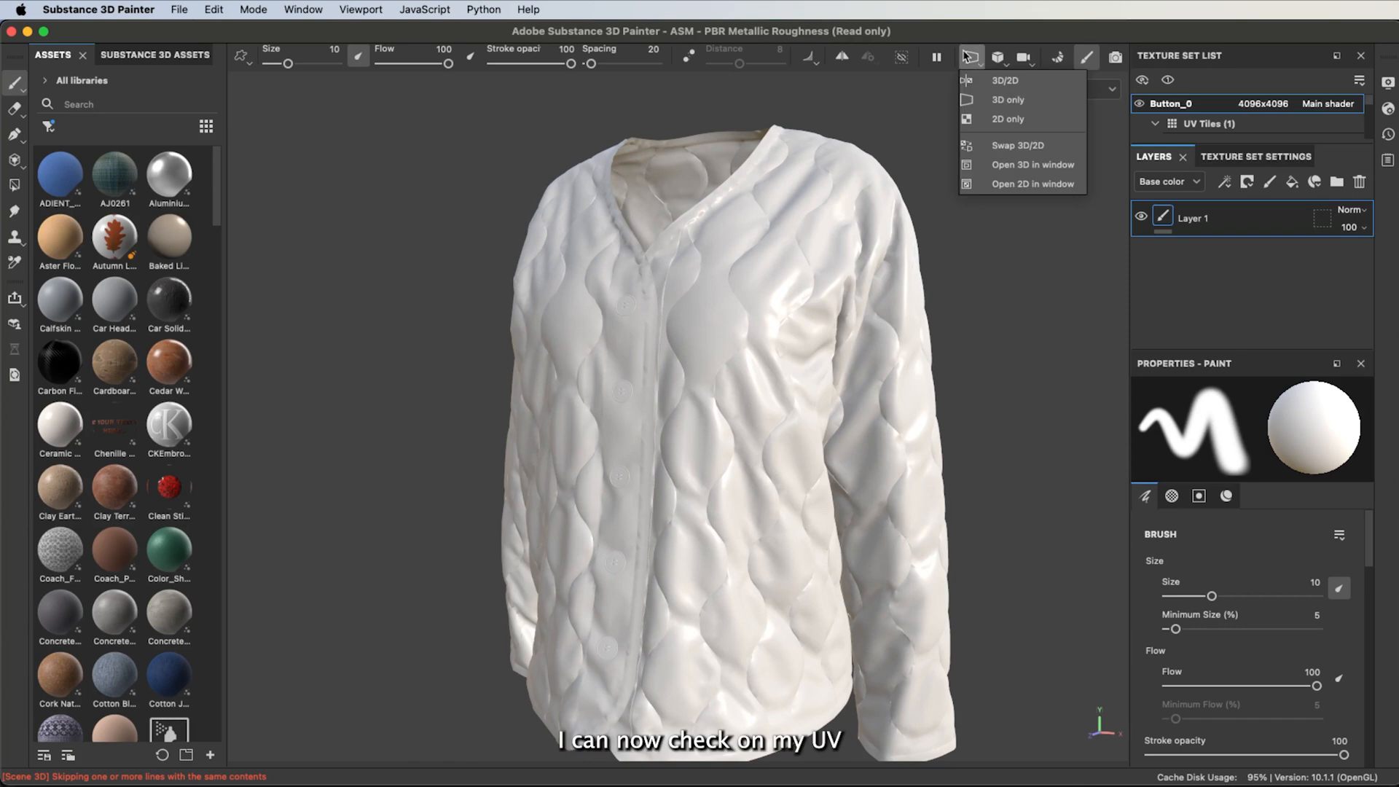
left_click(984, 76)
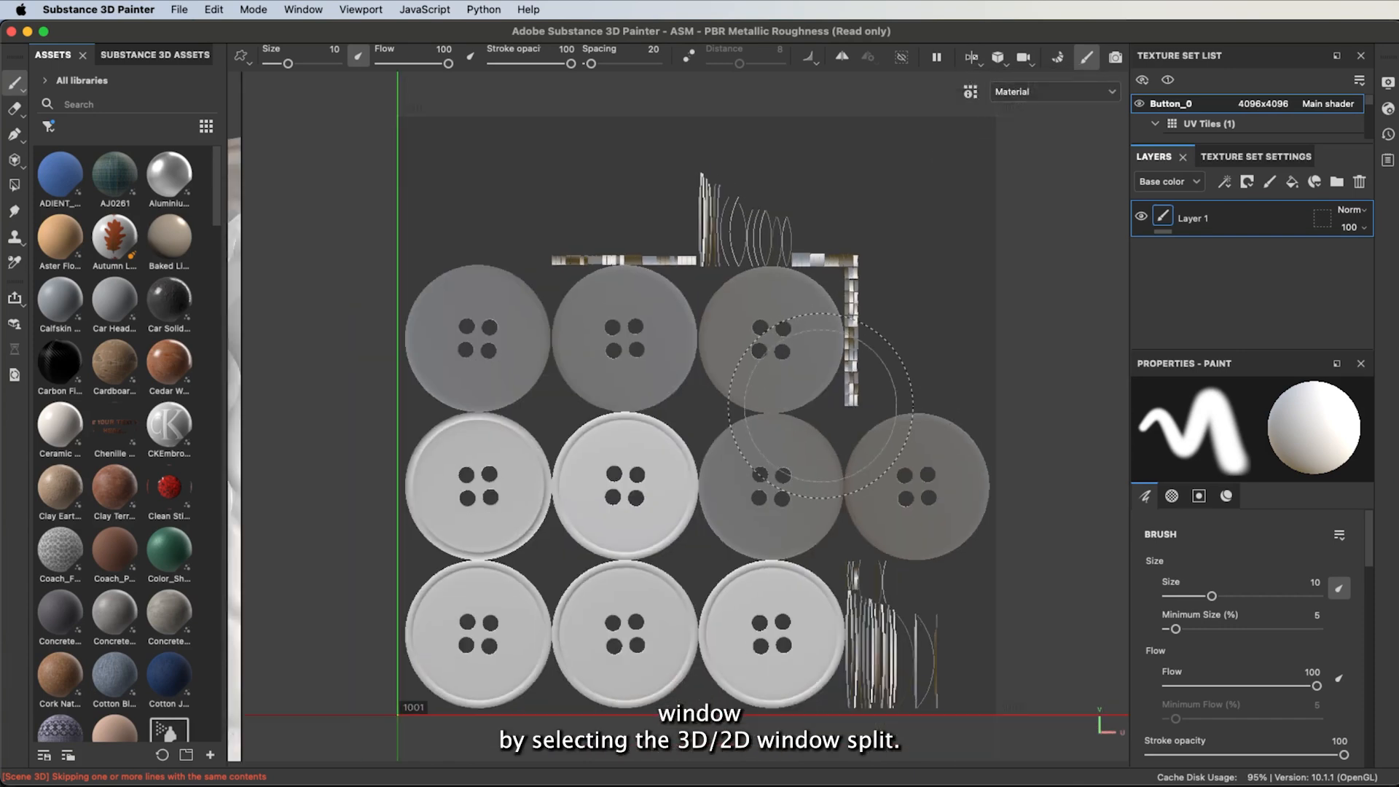
left_click_drag(1202, 141, 1203, 173)
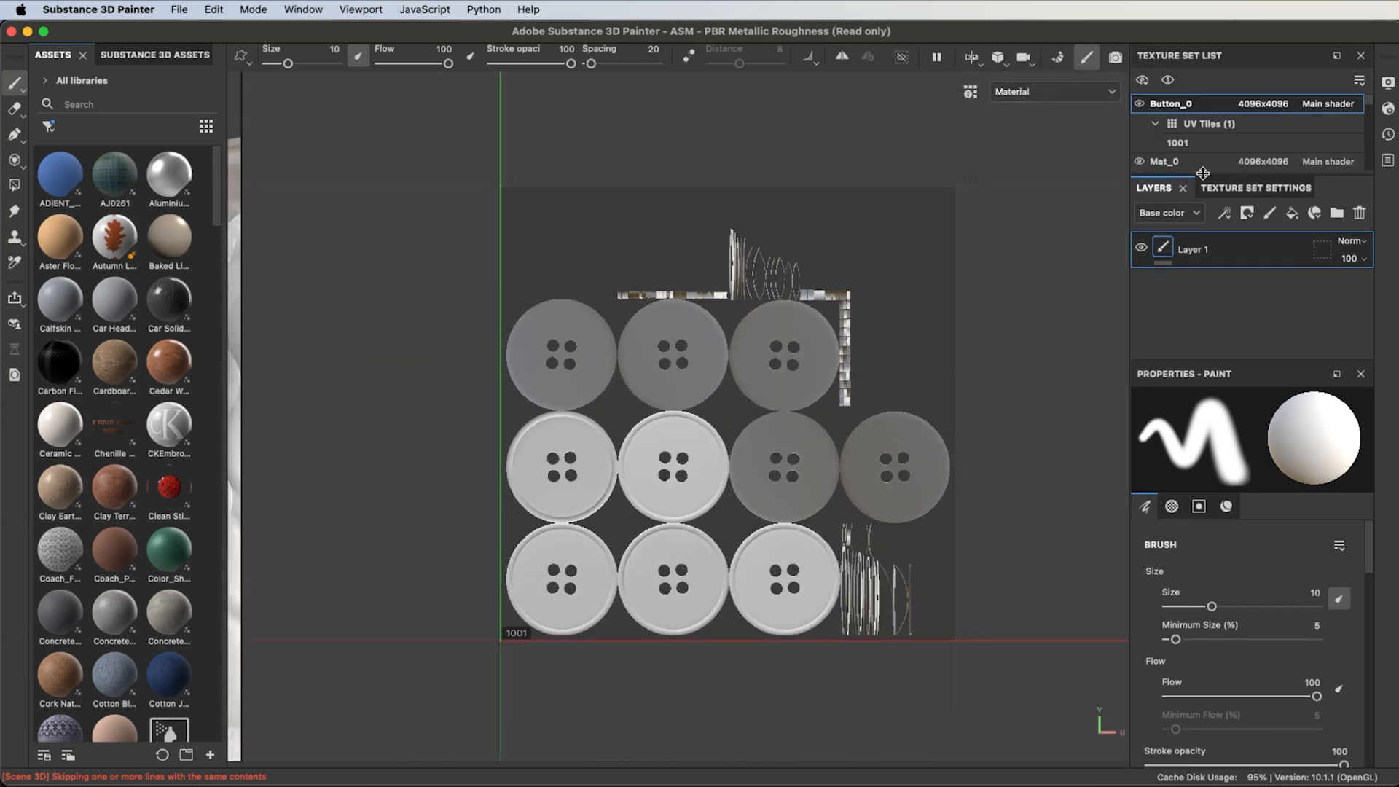
left_click(1164, 162)
scroll(419, 428, "down", 5)
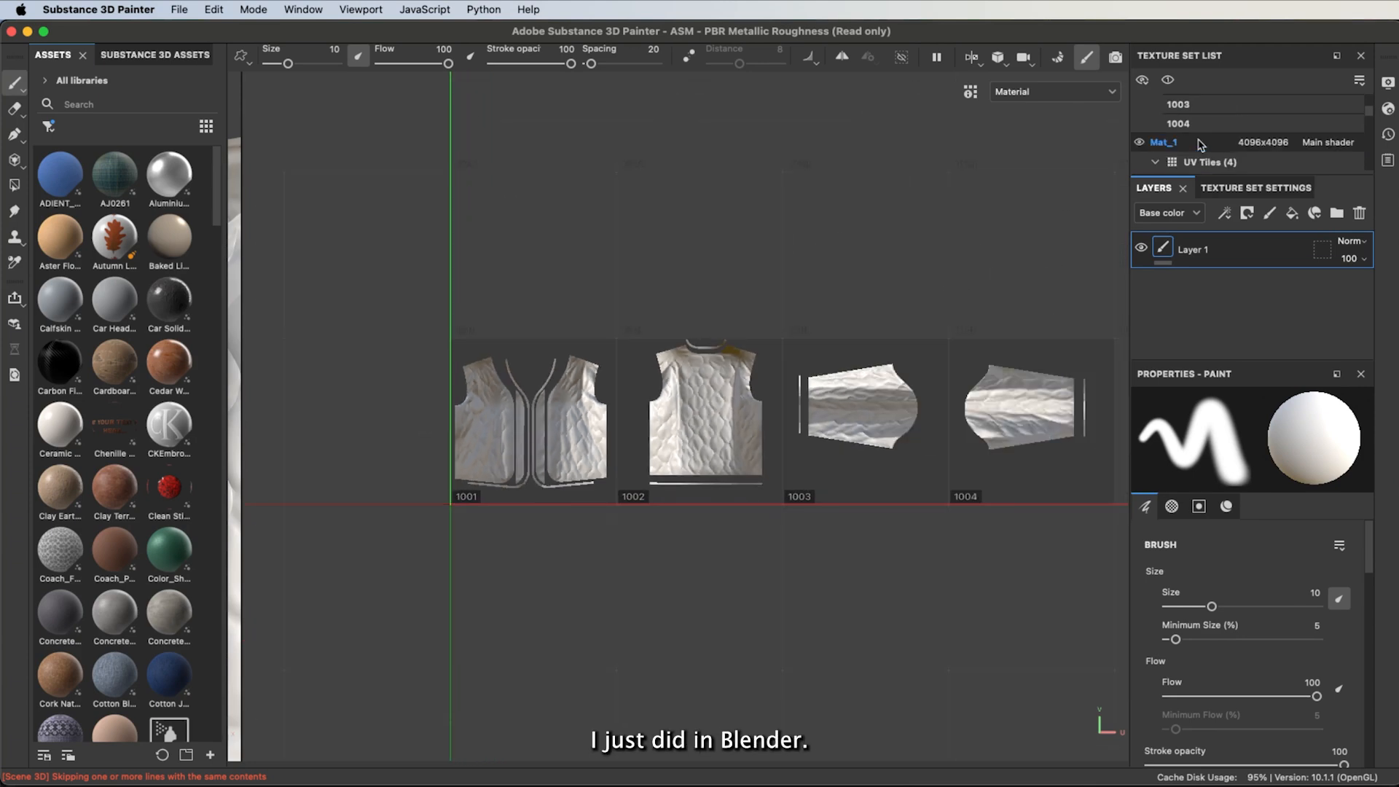
scroll(1195, 144, "up", 1)
scroll(1195, 144, "down", 5)
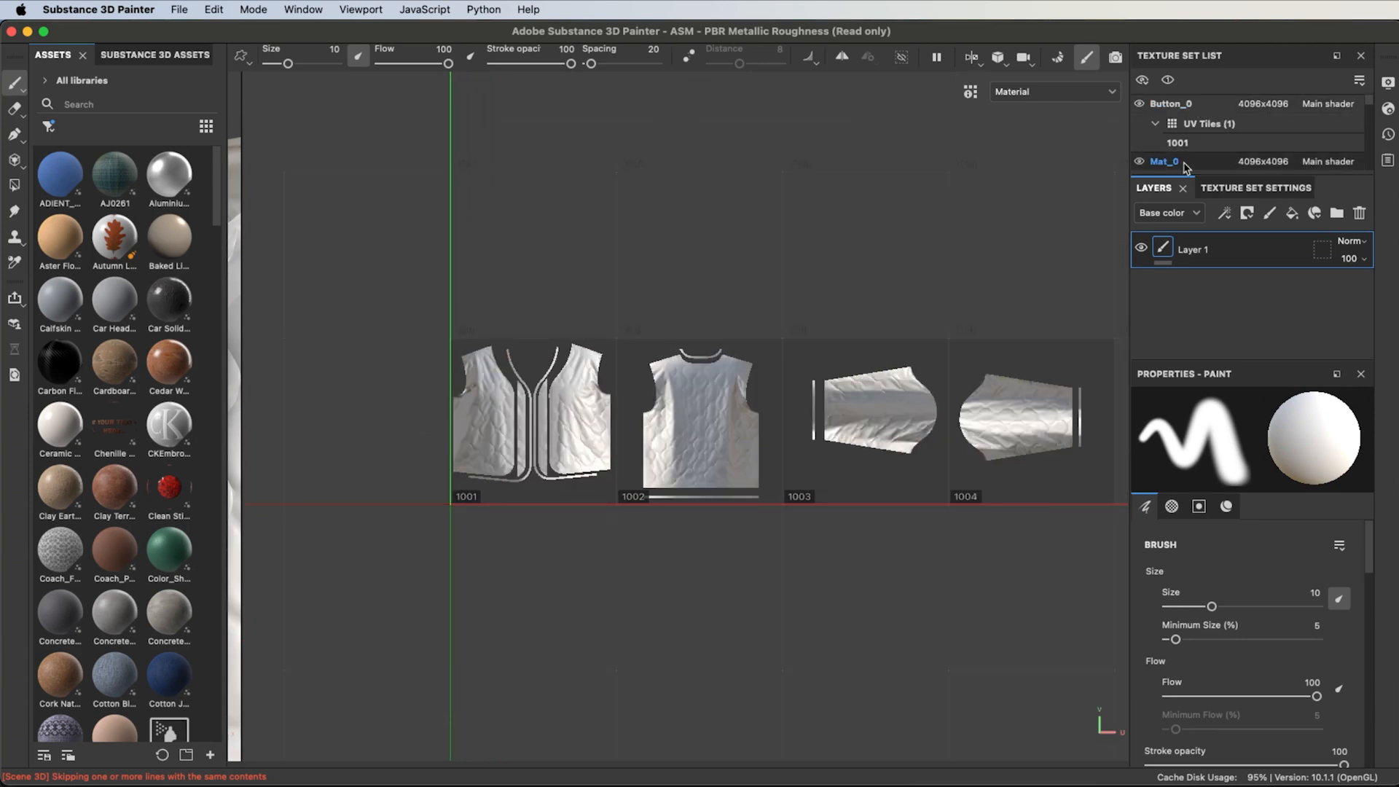
left_click(972, 58)
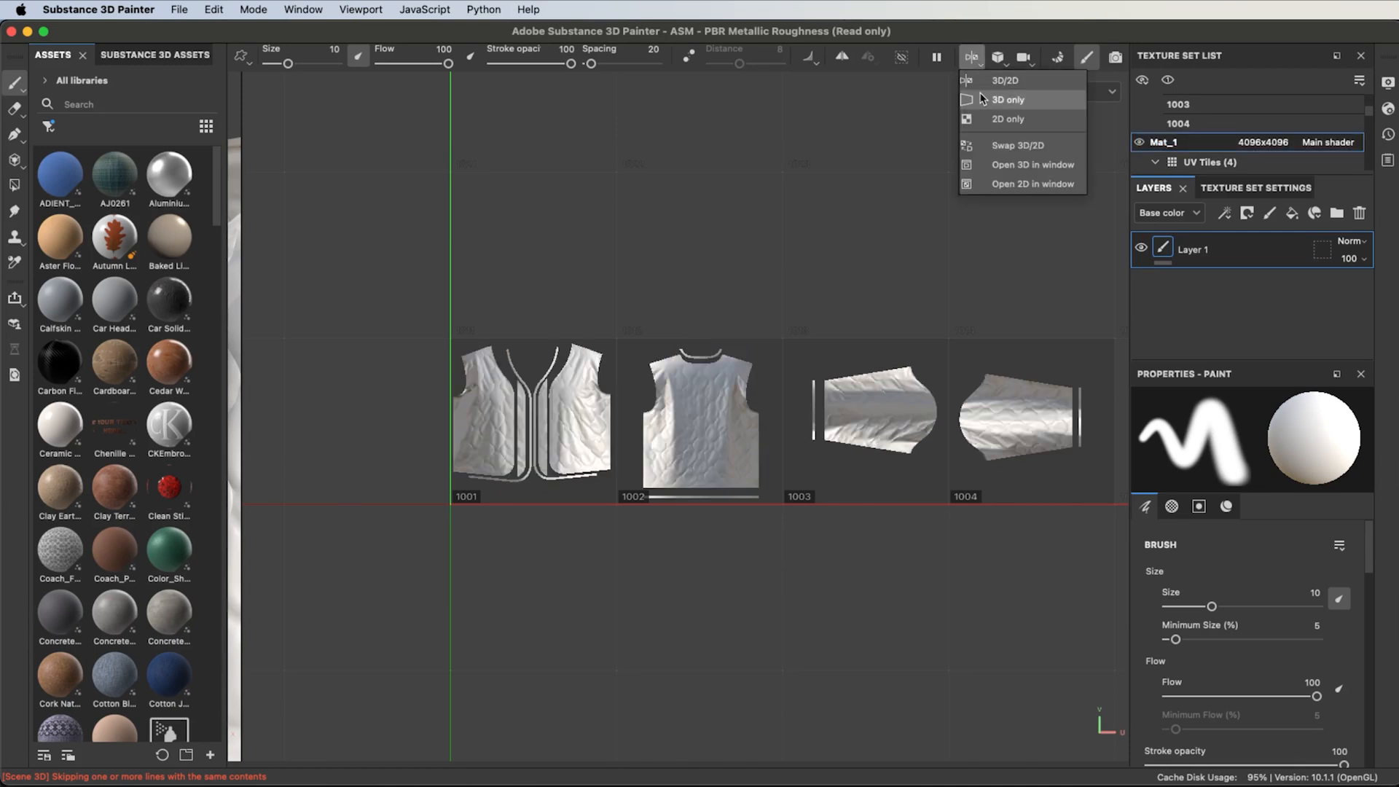
left_click(998, 91)
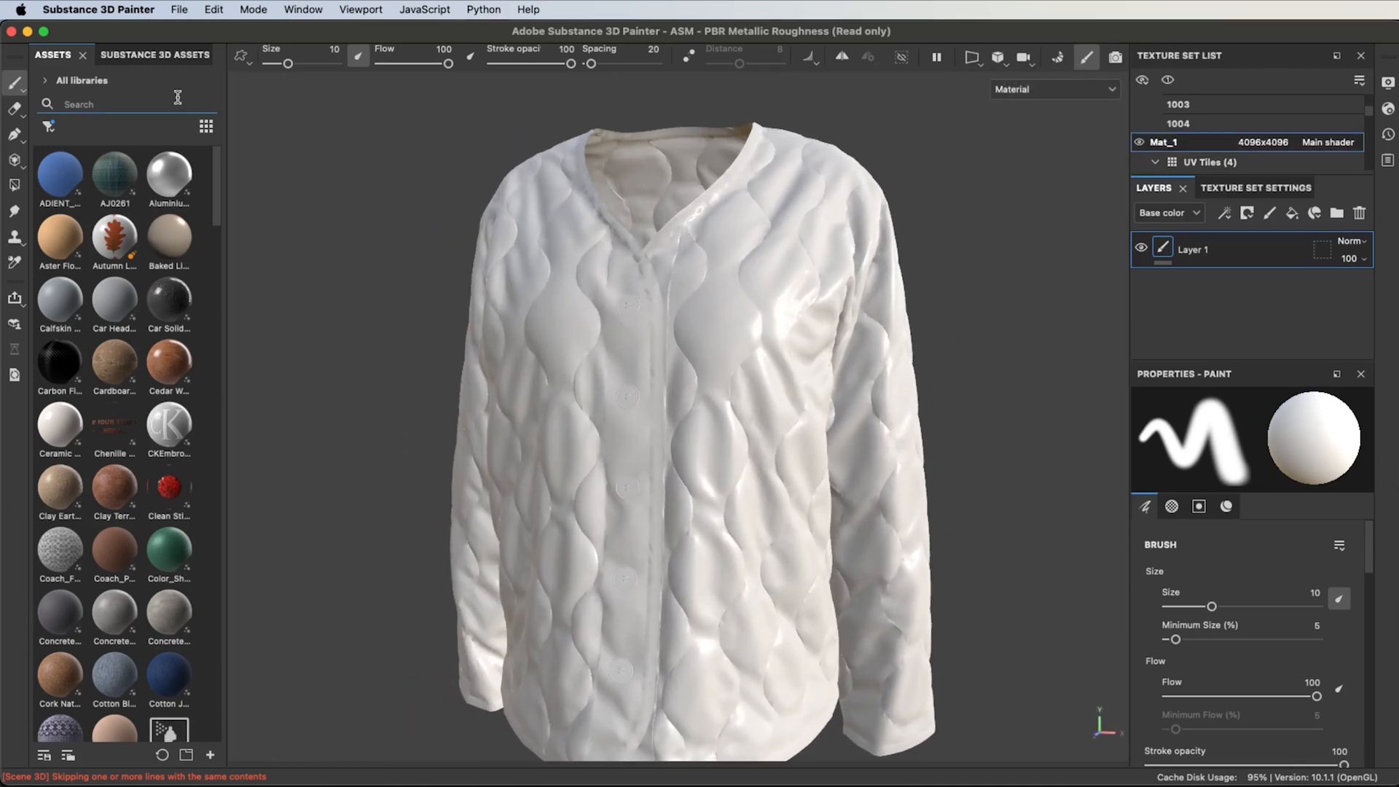
Step: Find the Gingham Fabric material, apply it to the jacket's outside and set its layer's height opacity to 7
left_click(178, 102)
type("gingh")
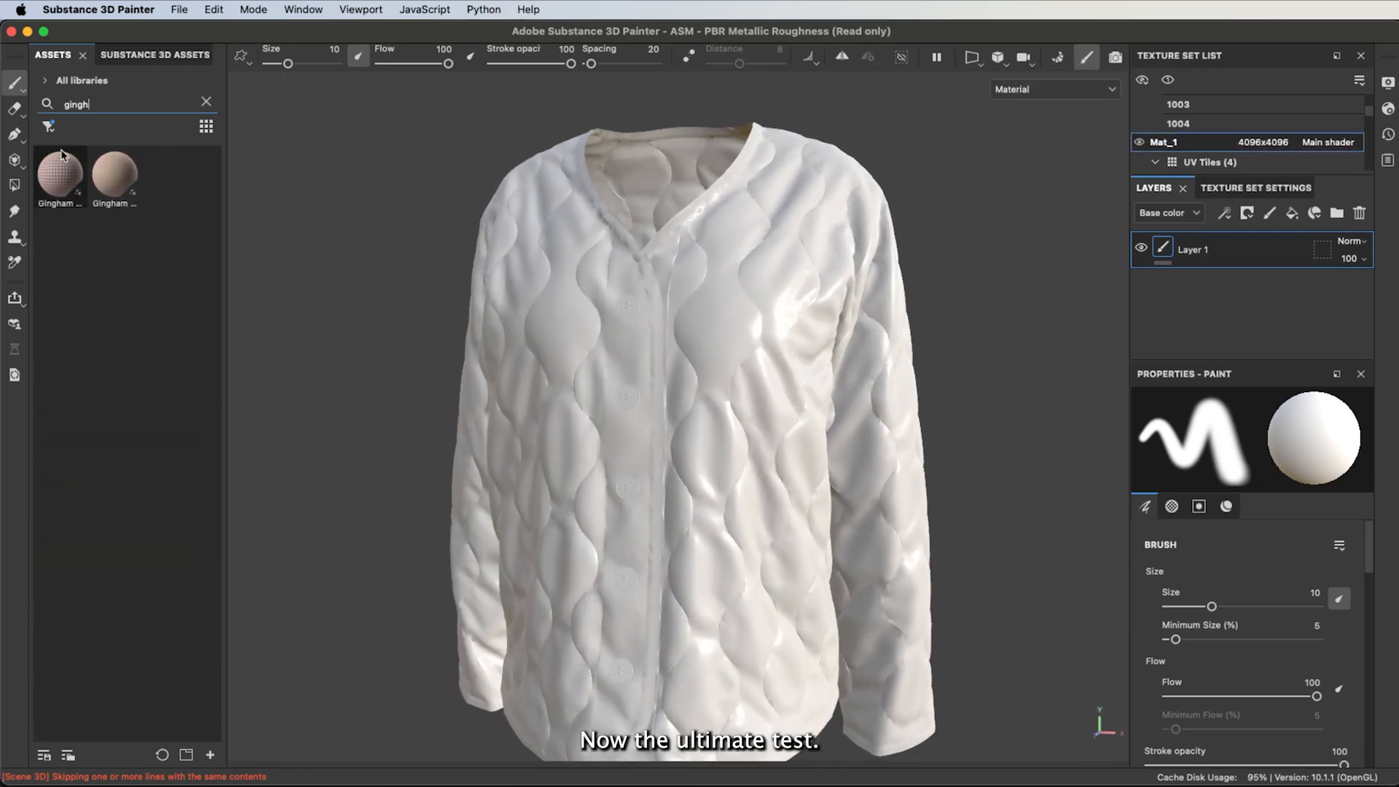
mouse_move(49, 165)
mouse_move(114, 170)
left_click_drag(60, 174, 685, 300)
left_click_drag(706, 349, 701, 349)
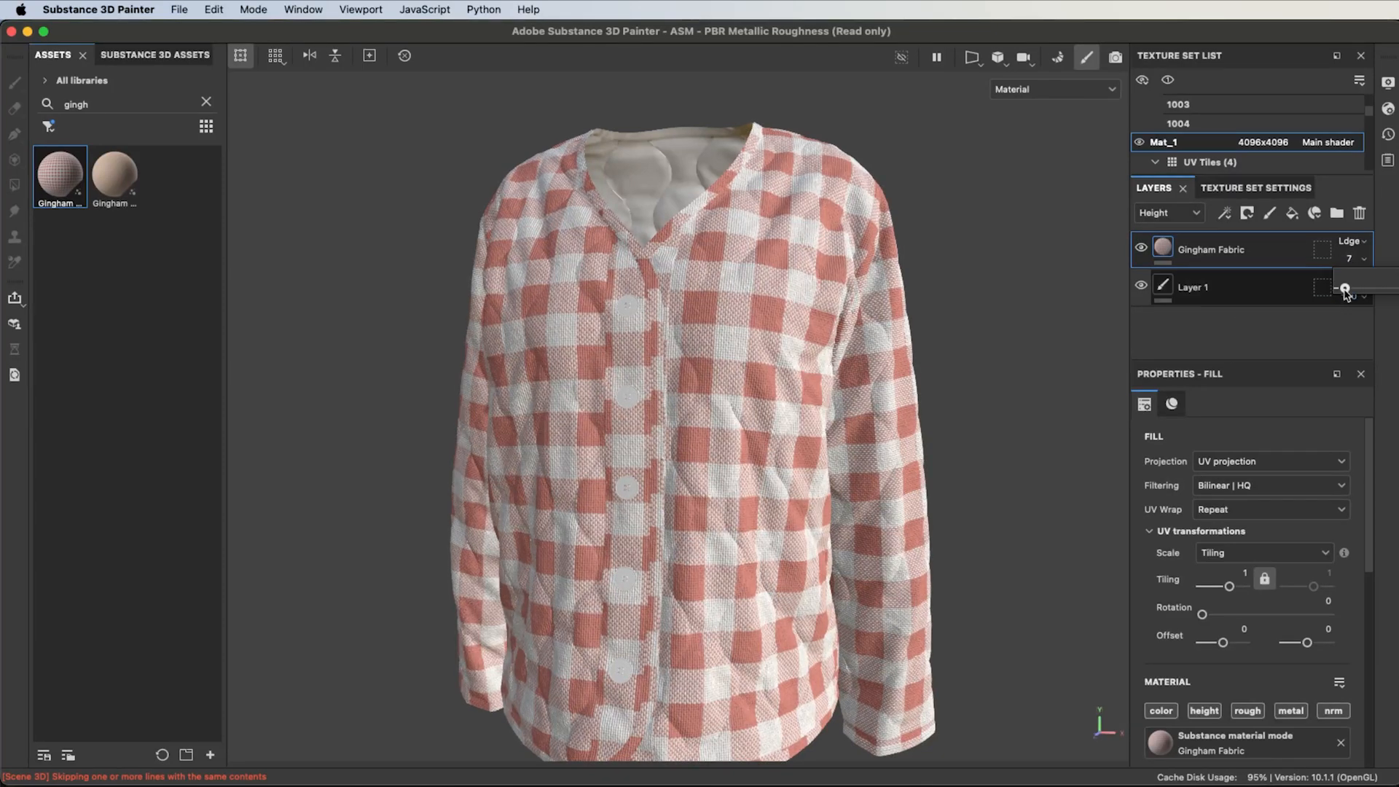
Step: Set the Gingham Fabric layer's tiling to 4 and inspect the weave up close around the front buttons
scroll(594, 447, "up", 5)
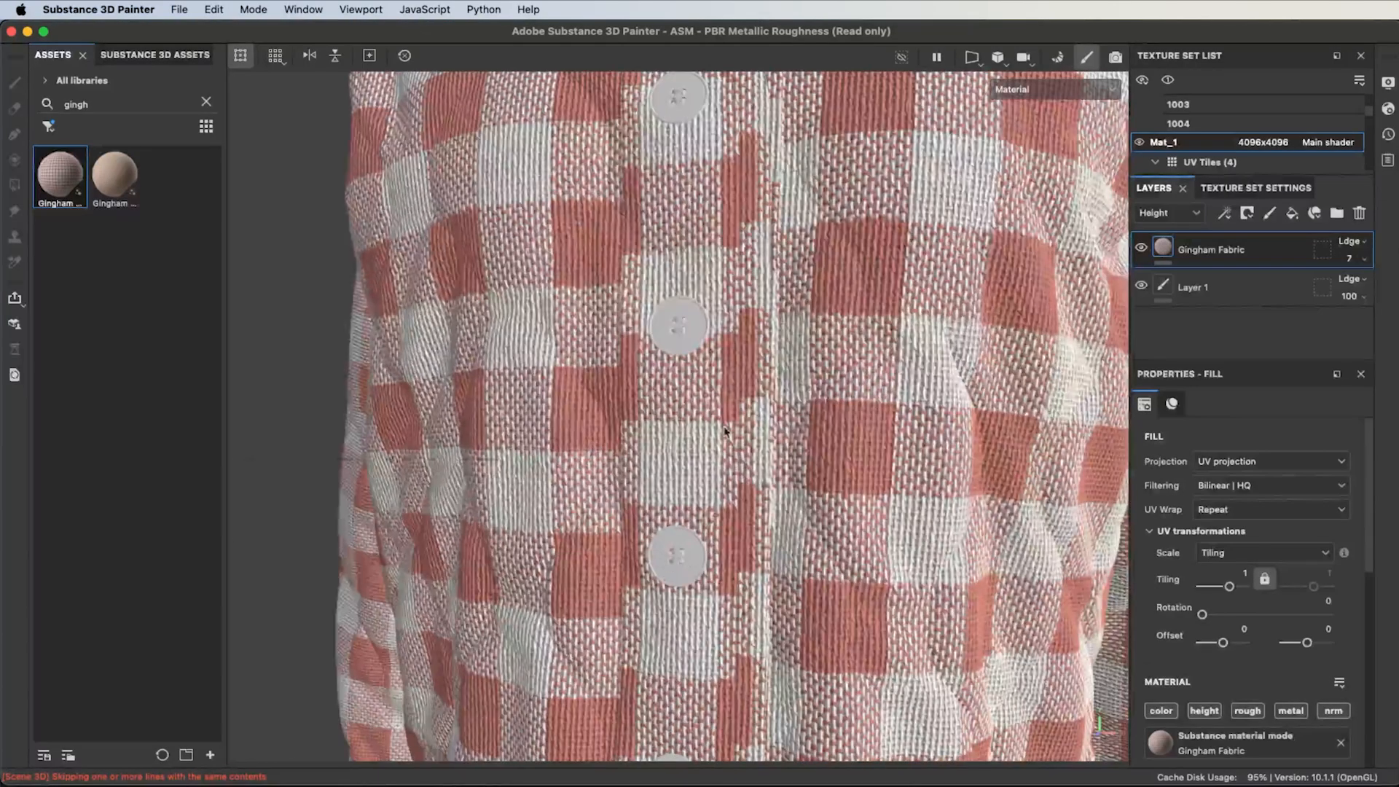
left_click_drag(761, 500, 930, 488, "alt")
scroll(546, 456, "up", 5)
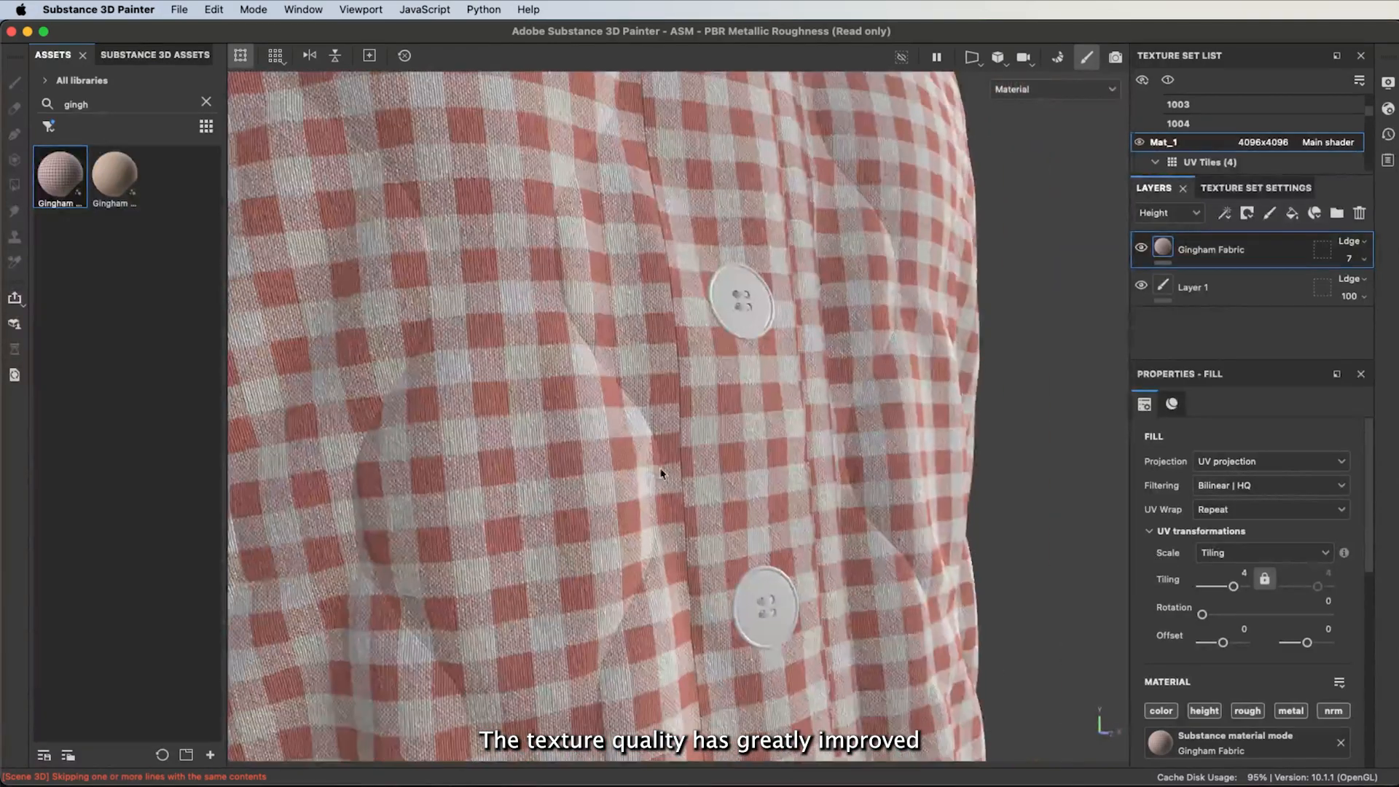
left_click_drag(657, 475, 888, 478, "alt")
scroll(547, 444, "up", 5)
left_click_drag(544, 444, 653, 444, "alt")
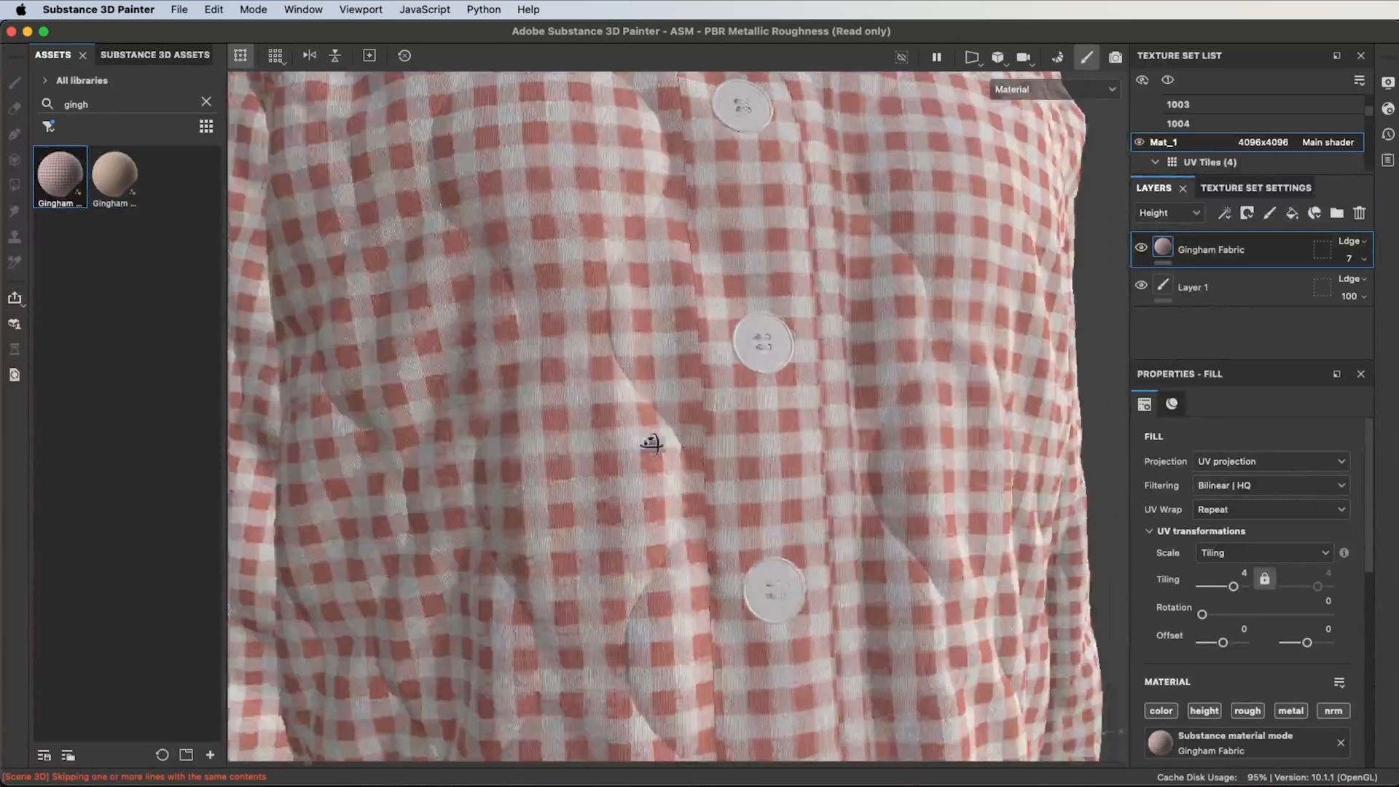
scroll(636, 453, "down", 3)
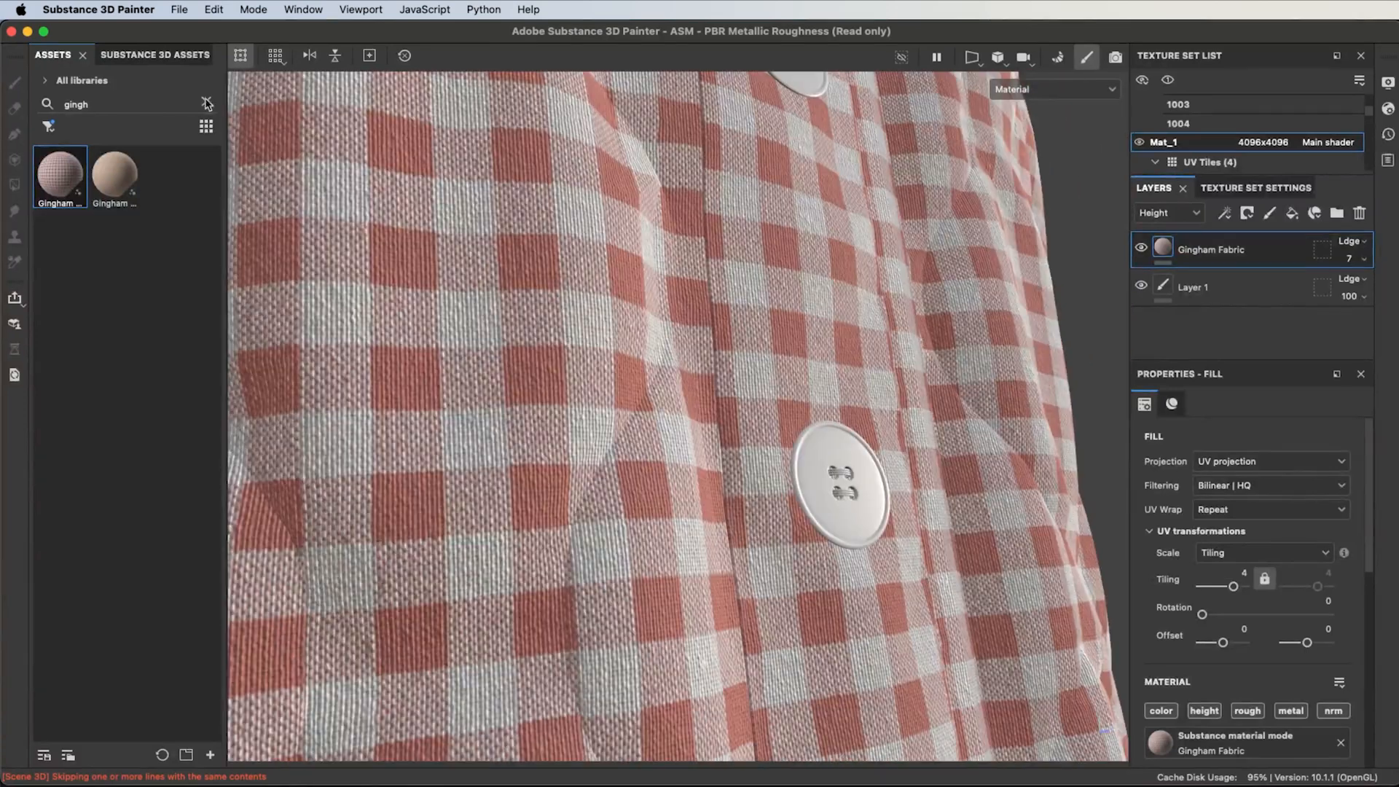
Step: Search the assets for wood, apply Cedar Wood Varnished to the jacket buttons and inspect one up close
left_click(206, 103)
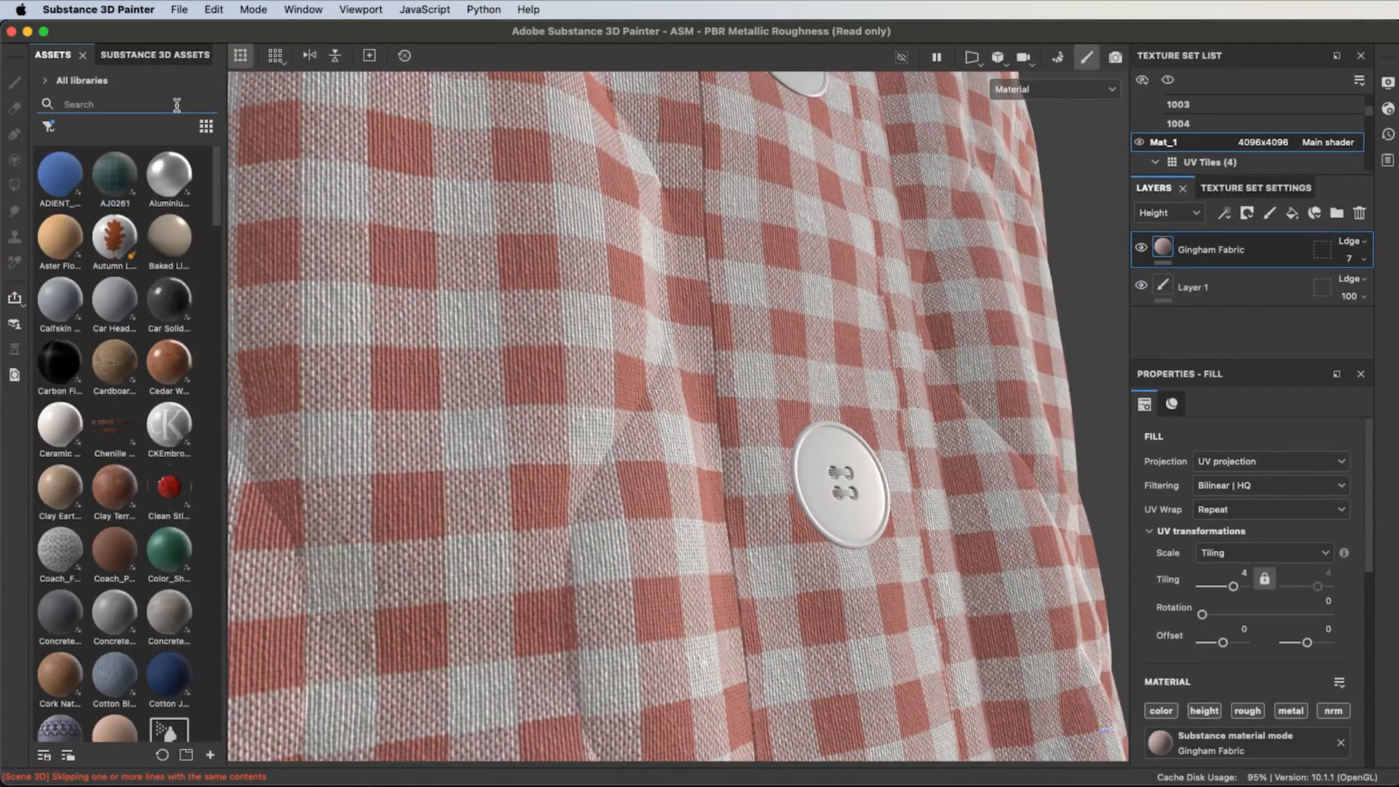
type("wood")
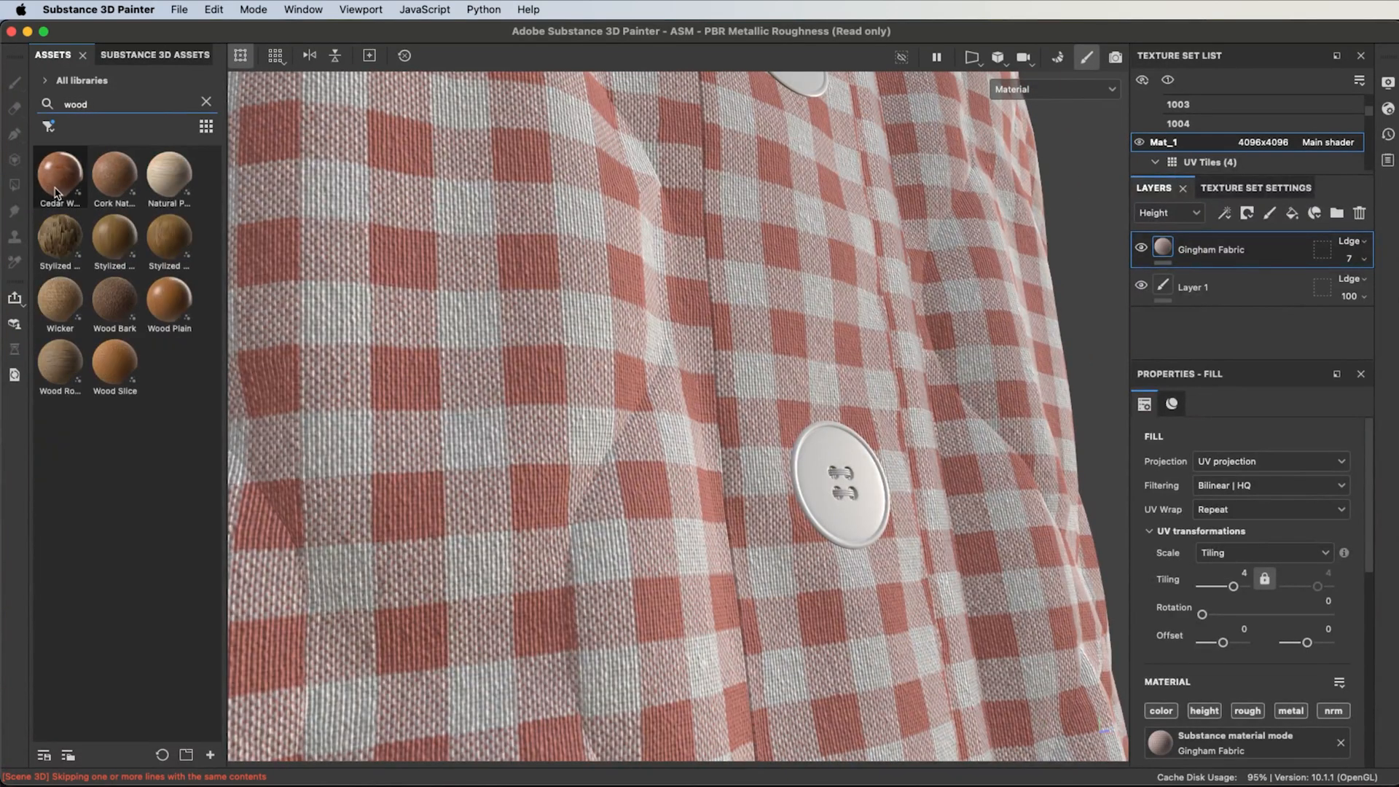
left_click_drag(60, 177, 645, 529)
middle_click_drag(879, 535, 769, 525, "alt")
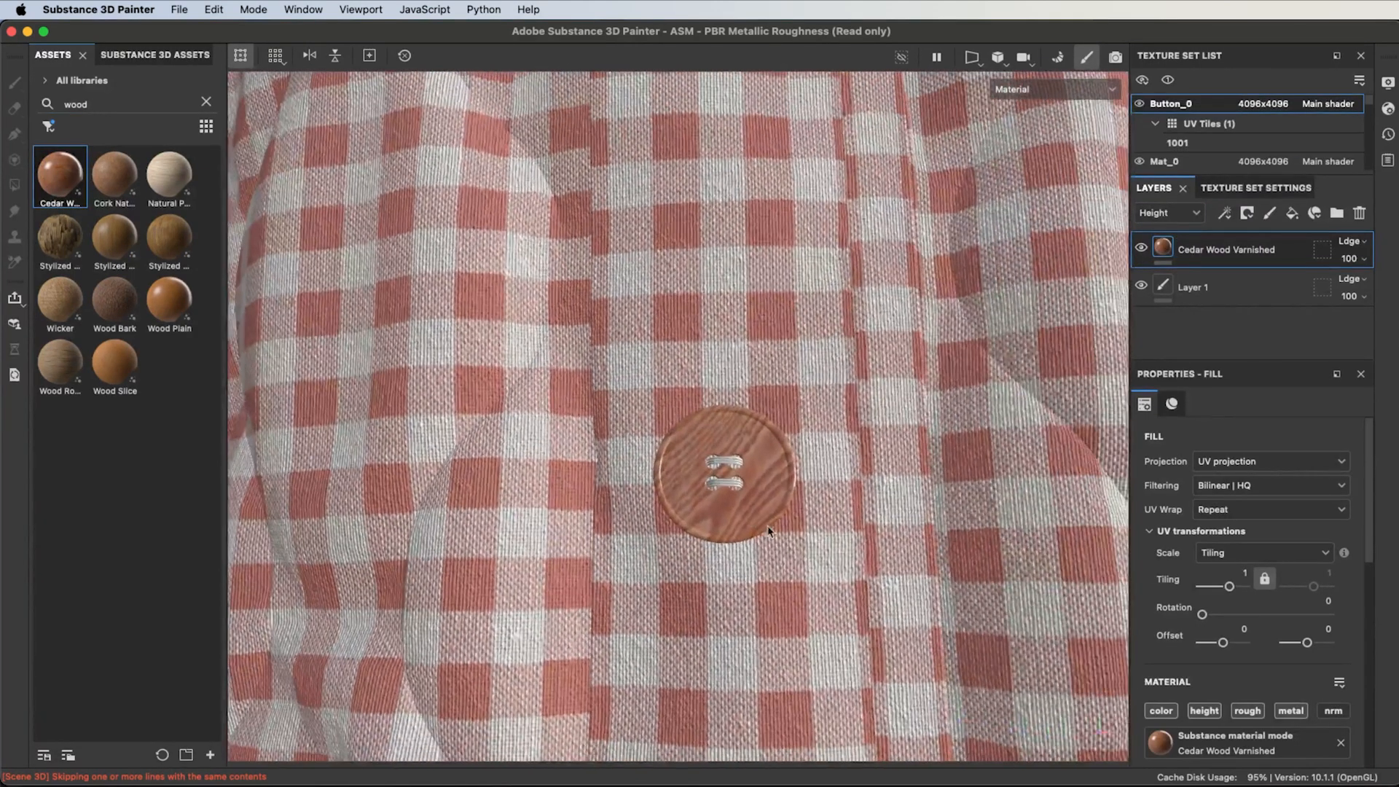
scroll(769, 523, "up", 5)
scroll(769, 526, "up", 3)
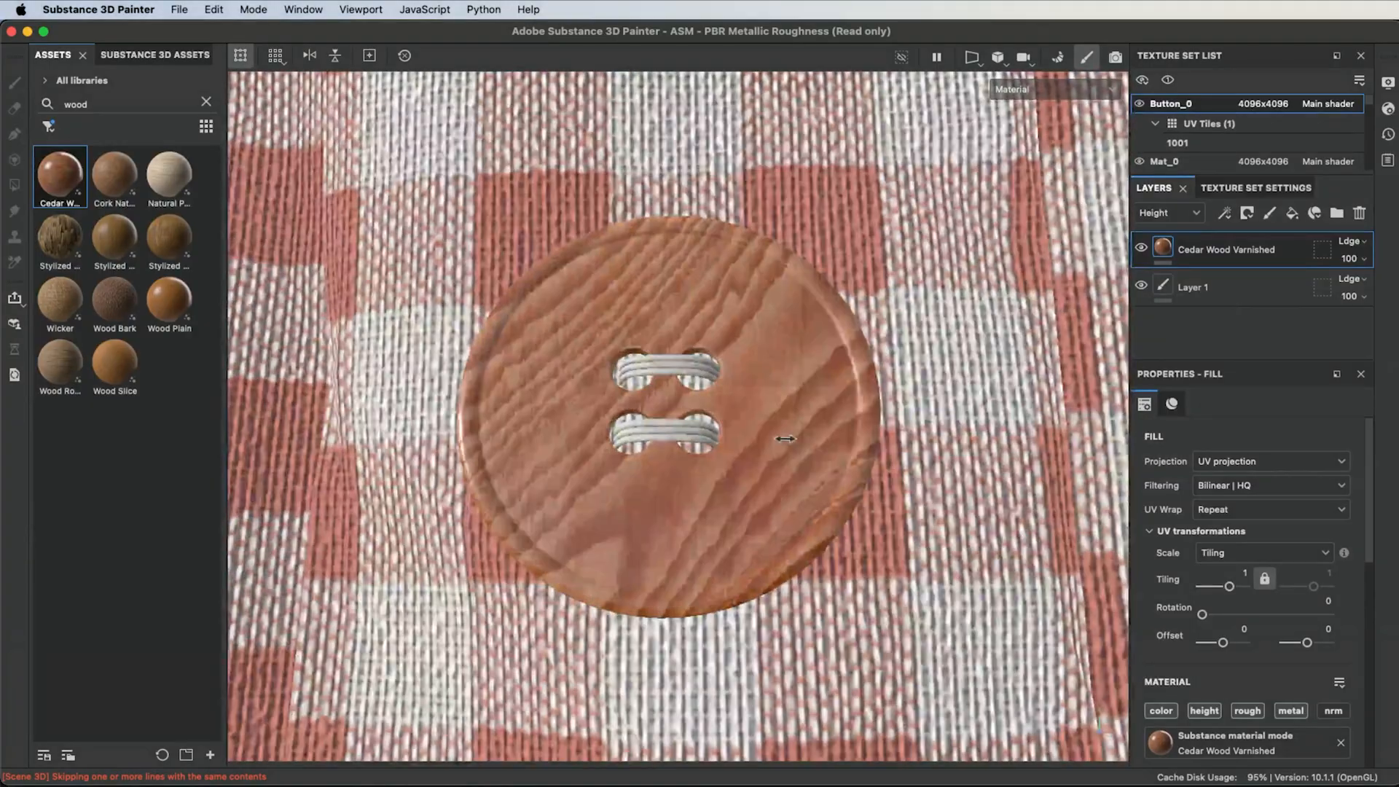